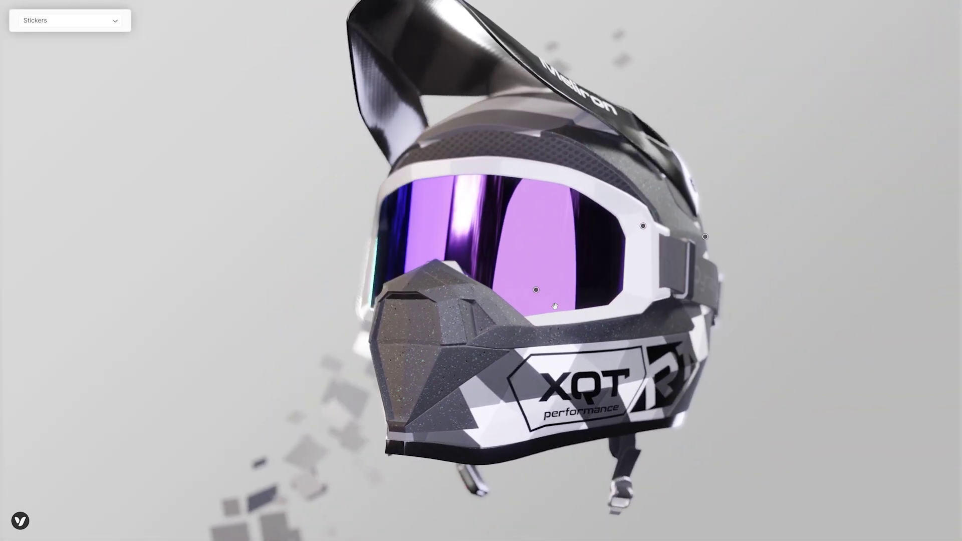
- Run the loading time and performance checks on the Motorcycle Helmet preview, and close the preview
{"action": "left_click", "coordinate": [536, 291]}
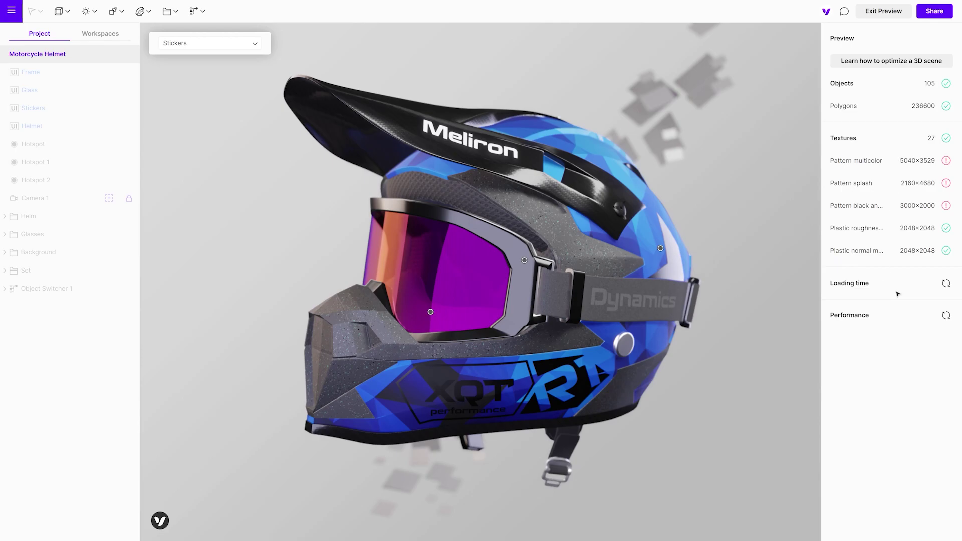
{"action": "left_click", "coordinate": [946, 285]}
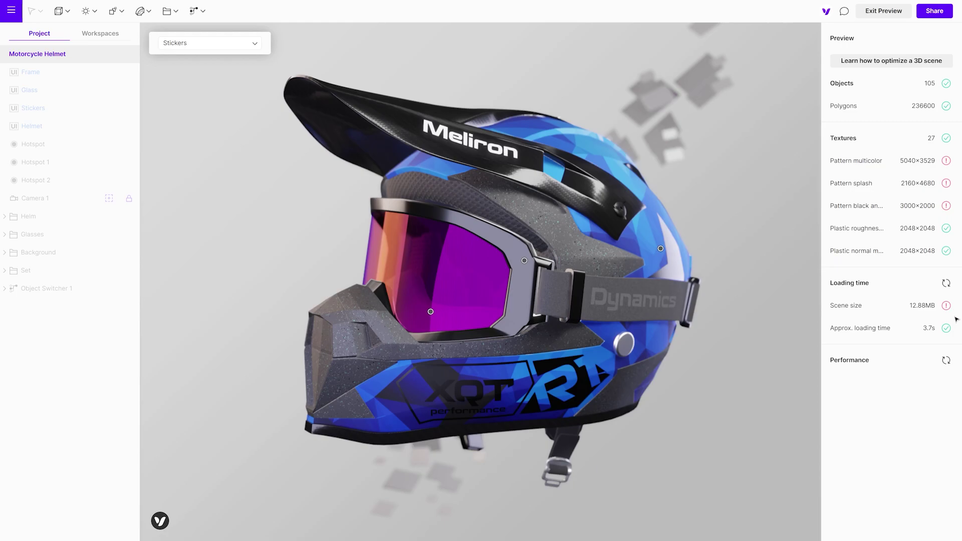
{"action": "left_click", "coordinate": [947, 361]}
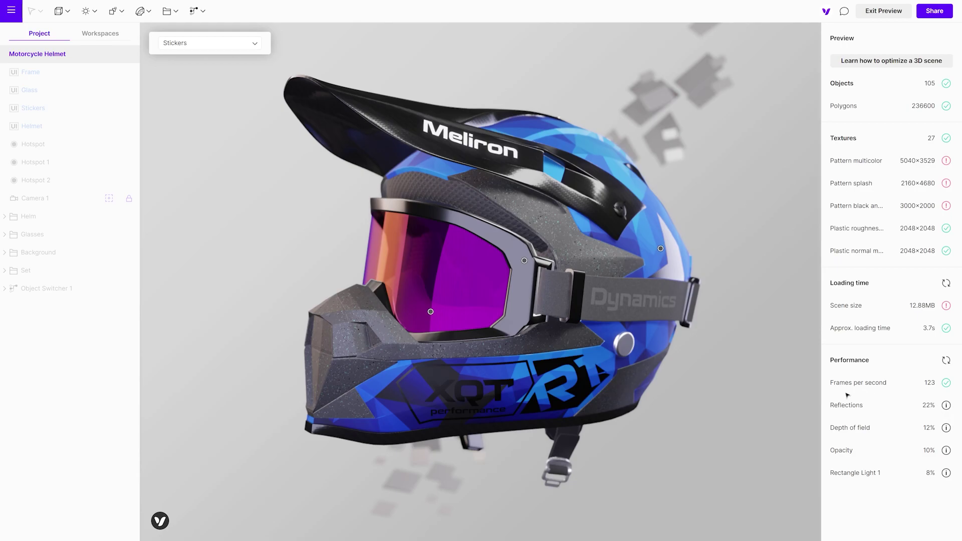
{"action": "left_click", "coordinate": [896, 15]}
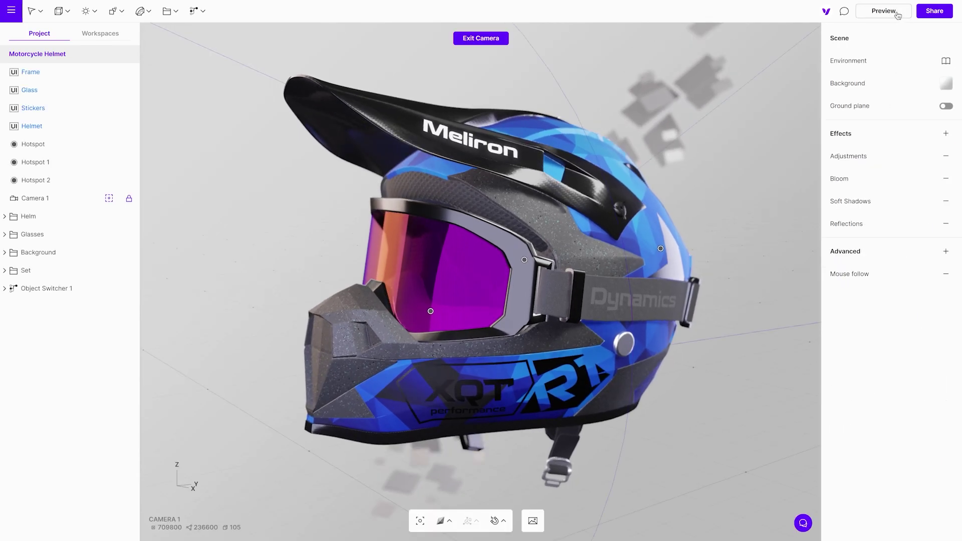
- Examine the polygon counts of the Plastic, Speckled Plastic Part, Straps and Shield meshes inside the Helm folder
{"action": "left_click", "coordinate": [5, 217]}
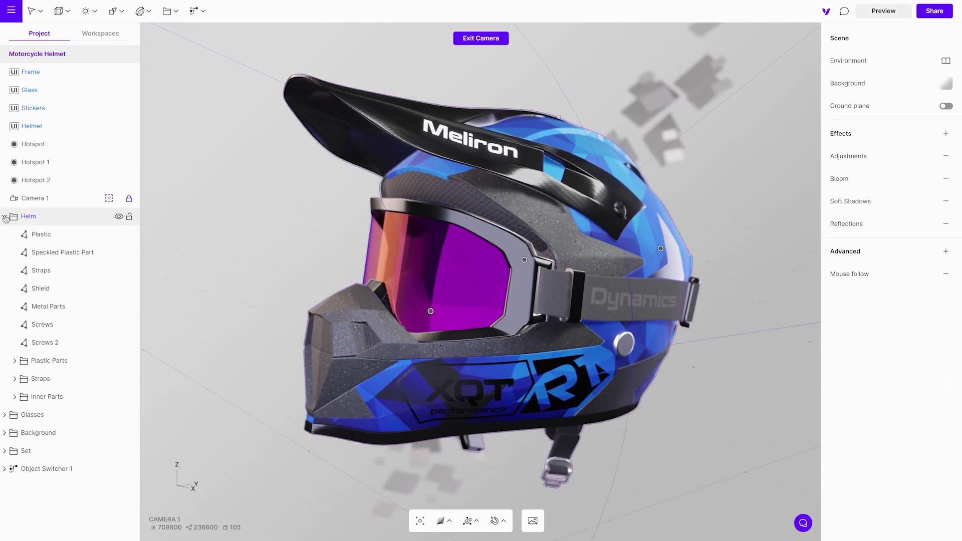
{"action": "left_click", "coordinate": [64, 239]}
{"action": "left_click", "coordinate": [64, 251], "text": "shift"}
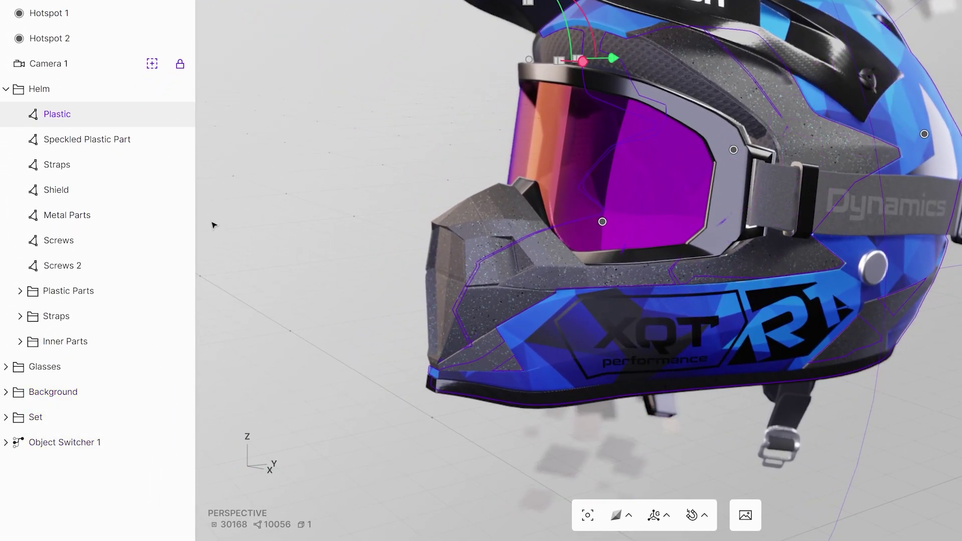
{"action": "left_click", "coordinate": [142, 145], "text": "shift"}
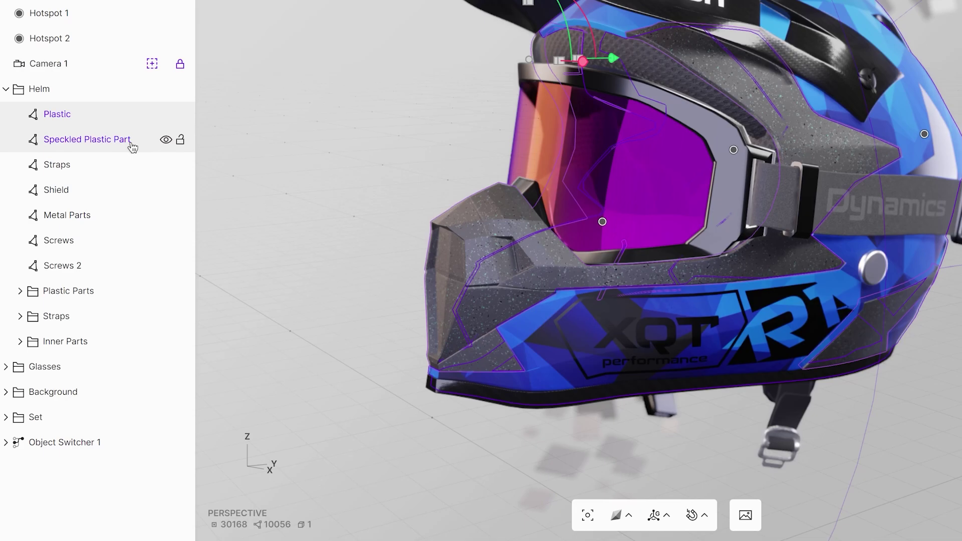
{"action": "left_click", "coordinate": [133, 146]}
{"action": "left_click", "coordinate": [133, 163], "text": "shift"}
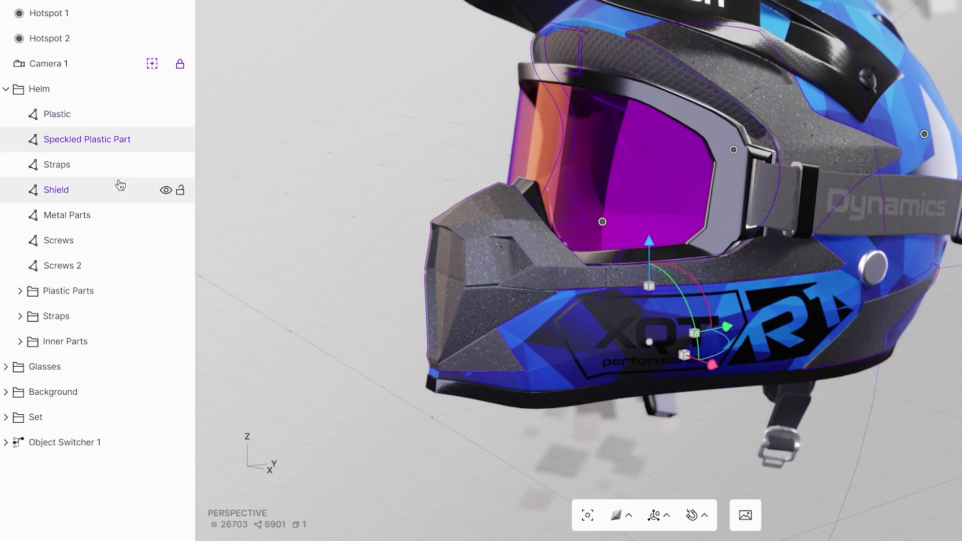
{"action": "left_click", "coordinate": [117, 173]}
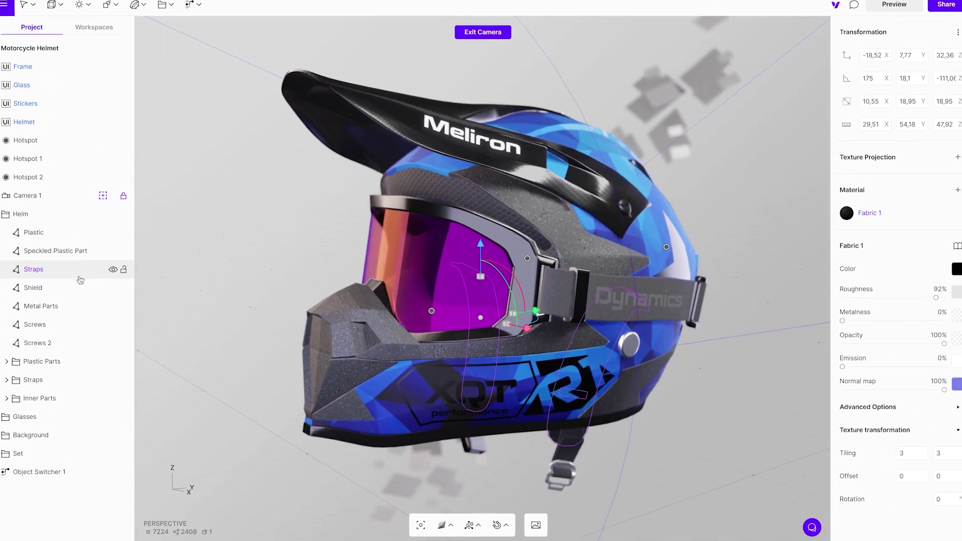
{"action": "left_click", "coordinate": [77, 293], "text": "shift"}
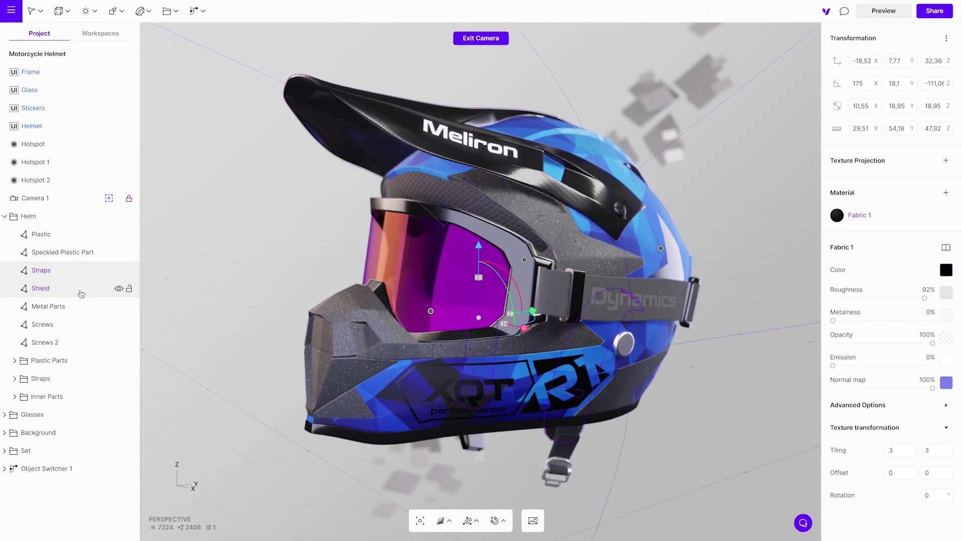
- Add a Simplify modifier to the Shield mesh in the Helm folder
{"action": "left_click", "coordinate": [81, 294]}
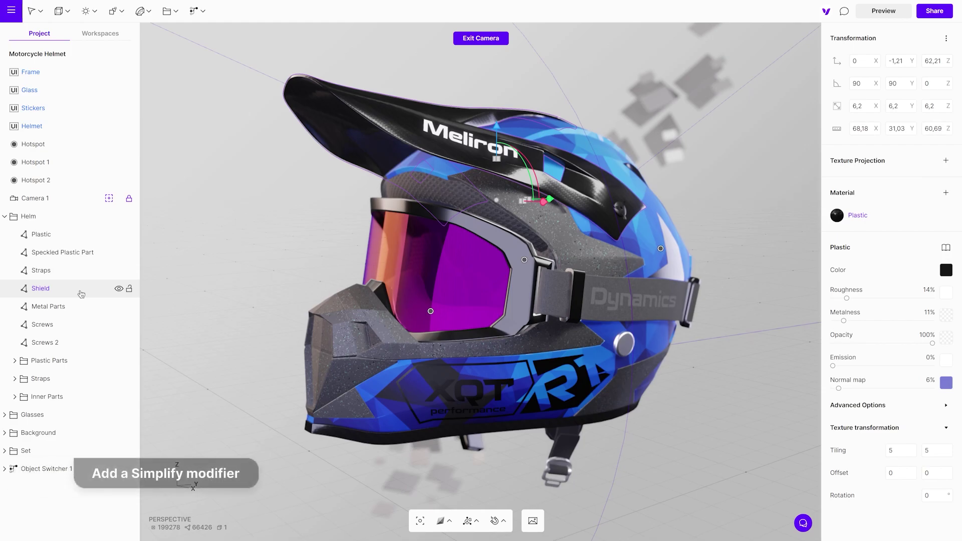
{"action": "left_click", "coordinate": [144, 11]}
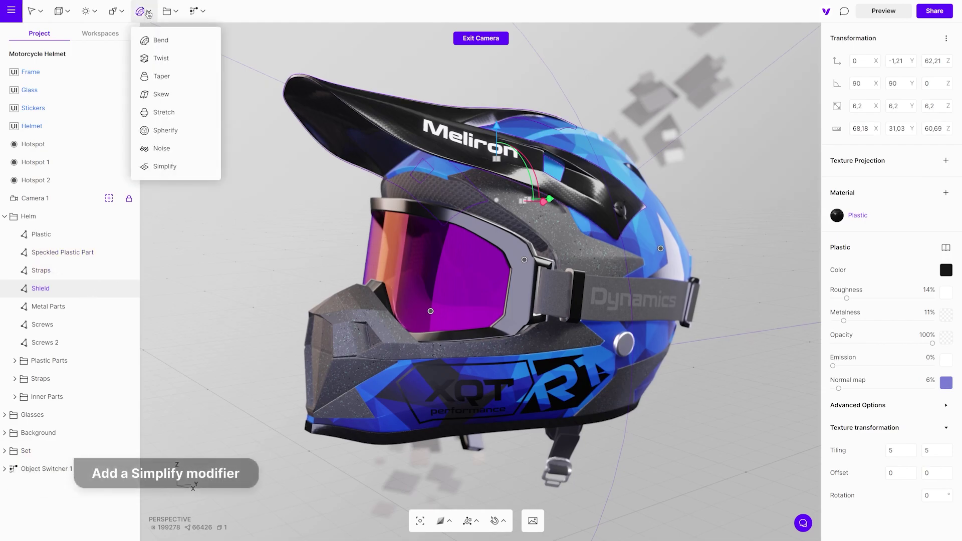
{"action": "left_click", "coordinate": [159, 167]}
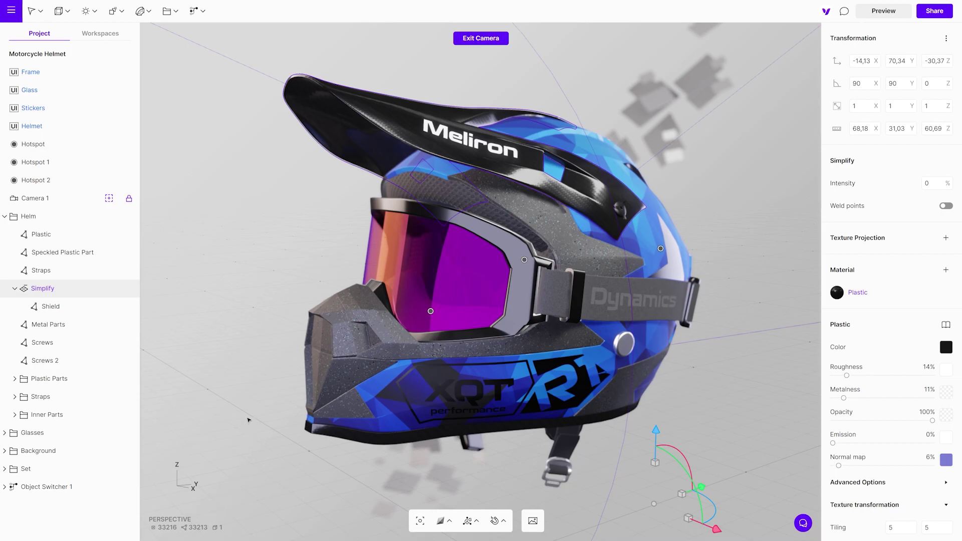
{"action": "left_click", "coordinate": [228, 331]}
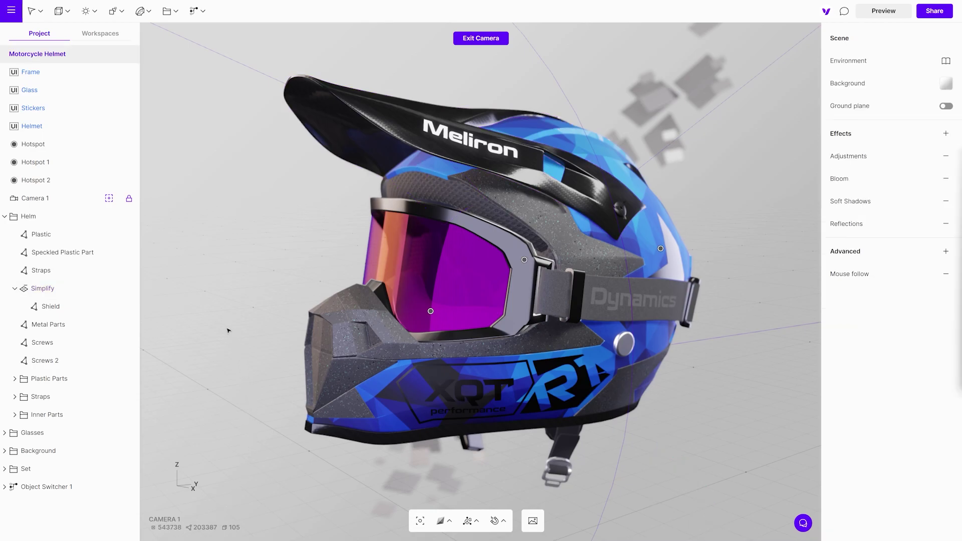
- Move the Screws 2 mesh out of the helmet along X to about 17.6, and leave the camera view
{"action": "left_click", "coordinate": [59, 361]}
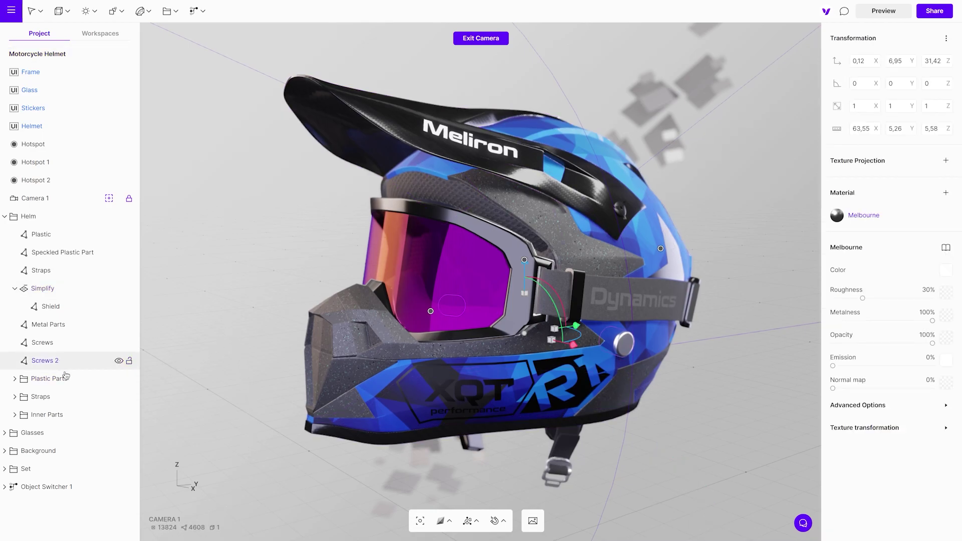
{"action": "left_click_drag", "start_coordinate": [597, 354], "coordinate": [640, 363]}
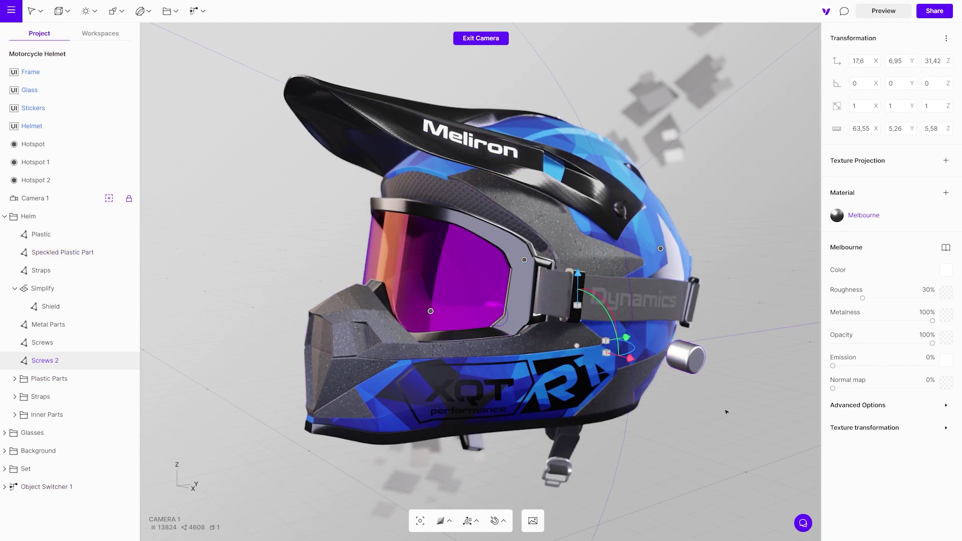
{"action": "left_click", "coordinate": [481, 39]}
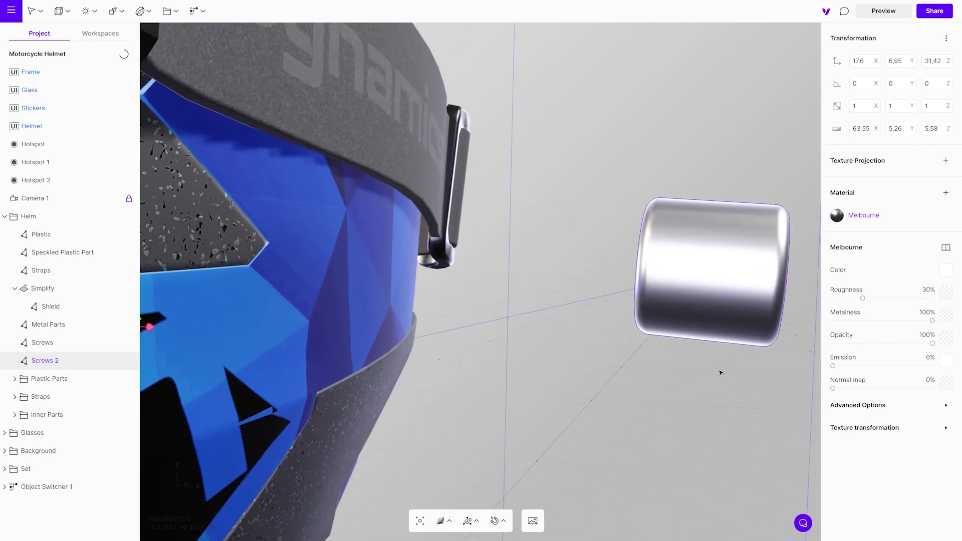
- Delete the hidden geometry of the Screws 2 mesh in edit mode, keeping only its outer cap
{"action": "left_click_drag", "start_coordinate": [722, 374], "coordinate": [620, 401]}
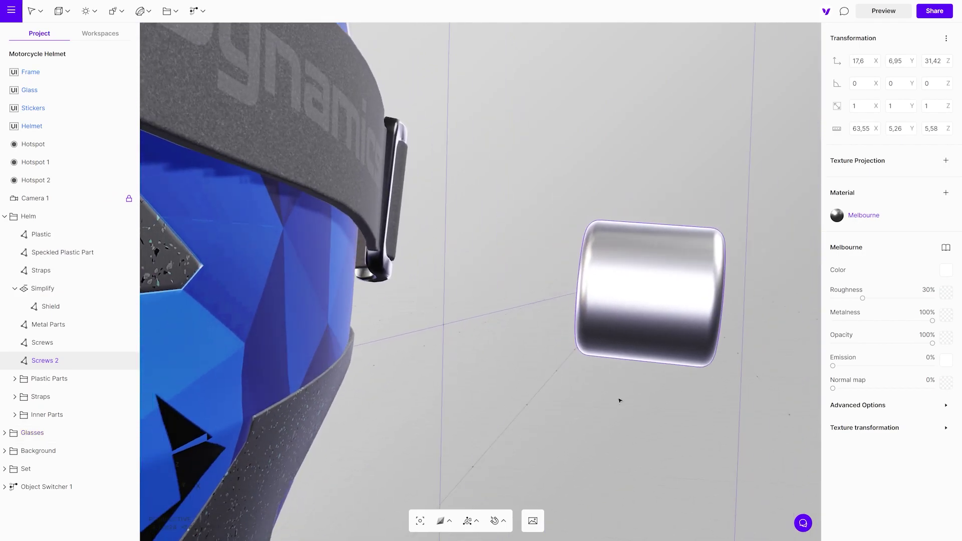
{"action": "double_click", "coordinate": [638, 329]}
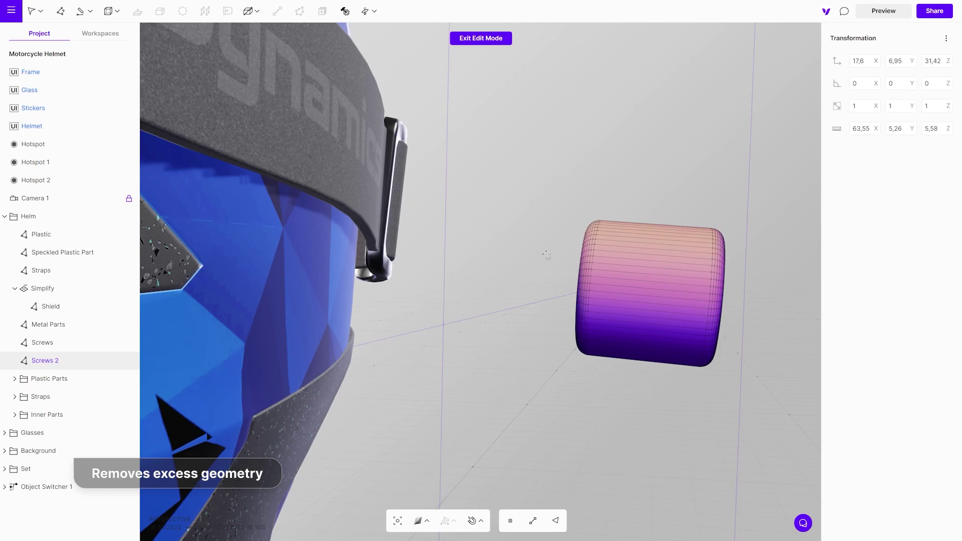
{"action": "left_click_drag", "start_coordinate": [520, 172], "coordinate": [629, 404]}
{"action": "key", "text": "Delete"}
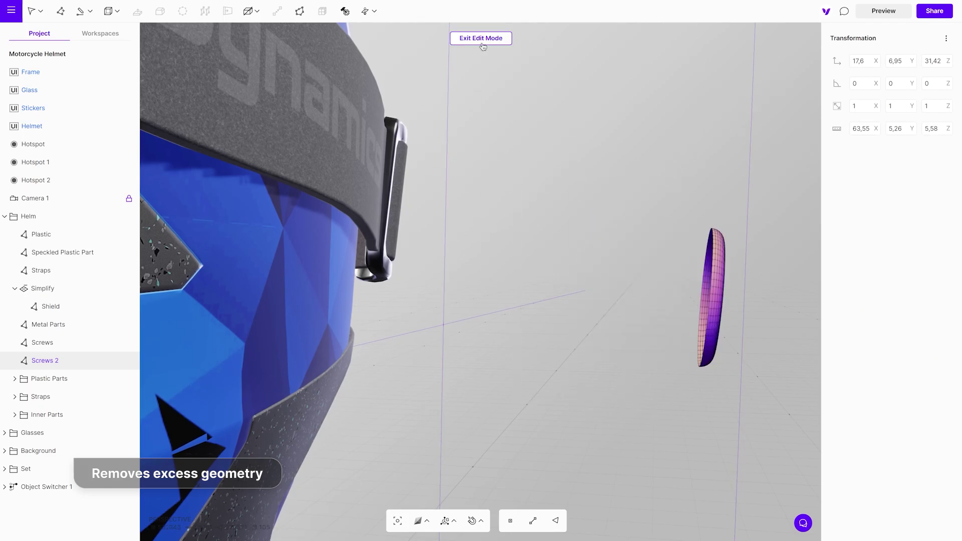
{"action": "left_click", "coordinate": [481, 38]}
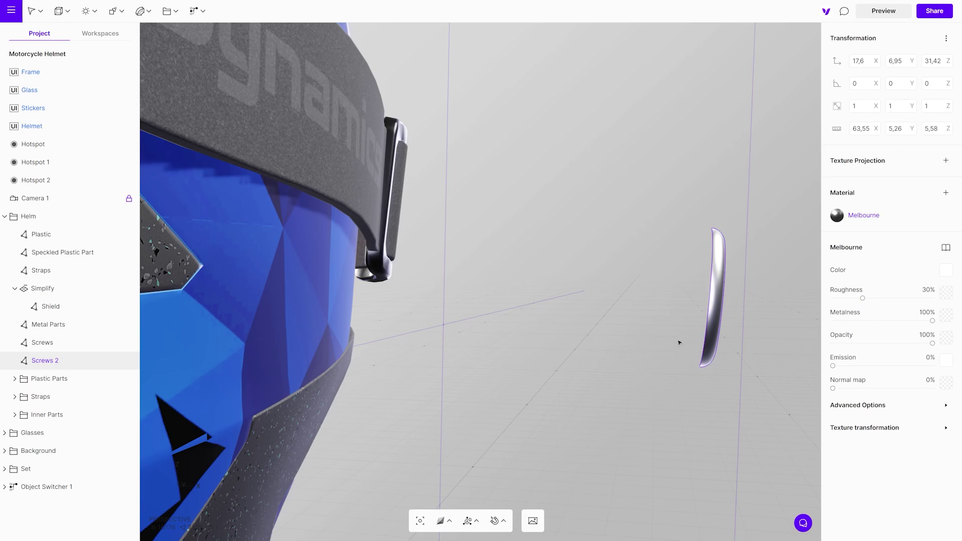
{"action": "left_click_drag", "start_coordinate": [678, 343], "coordinate": [333, 335]}
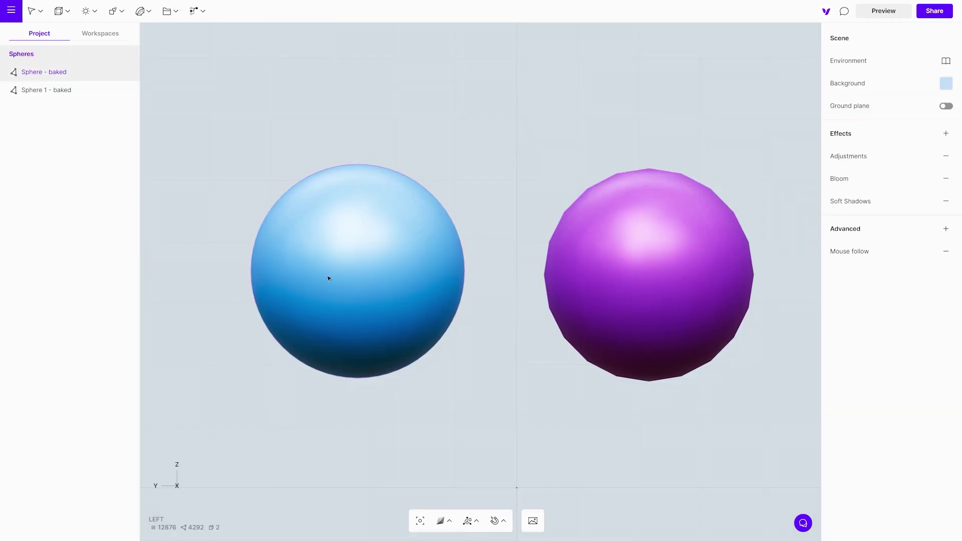
- Compare the mesh density of the blue and purple spheres in edit mode, and how round both look from far away
{"action": "double_click", "coordinate": [328, 279]}
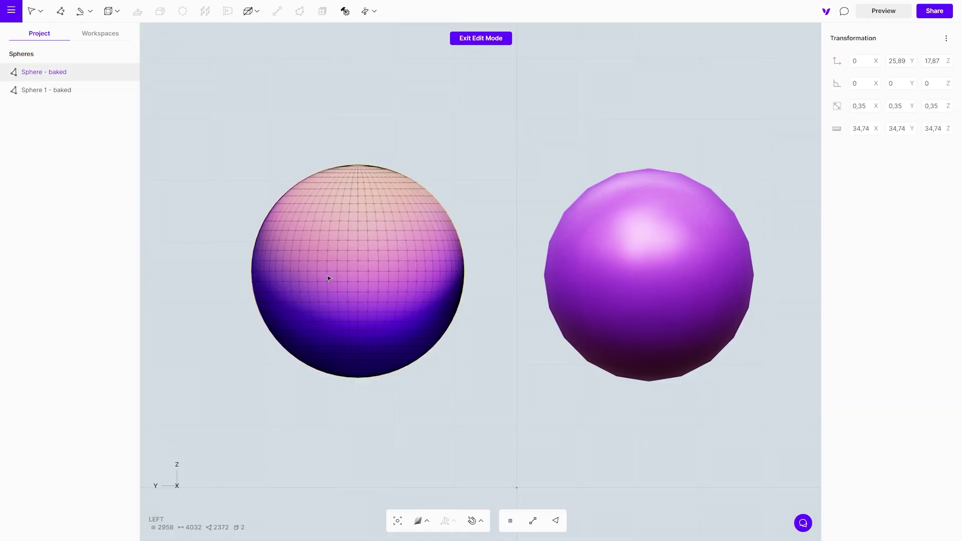
{"action": "key", "text": "Escape"}
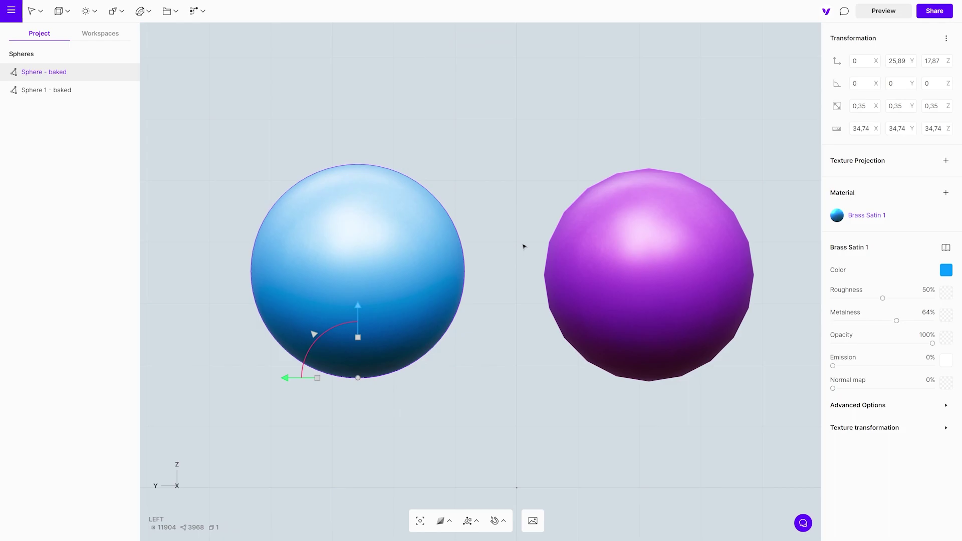
{"action": "key", "text": "Escape"}
{"action": "double_click", "coordinate": [638, 302]}
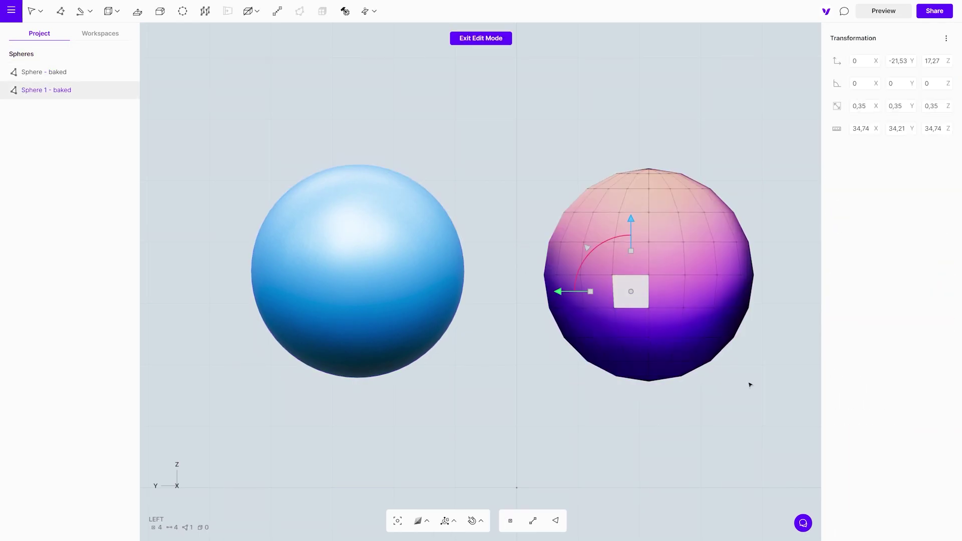
{"action": "key", "text": "Escape"}
{"action": "key", "text": "Escape"}
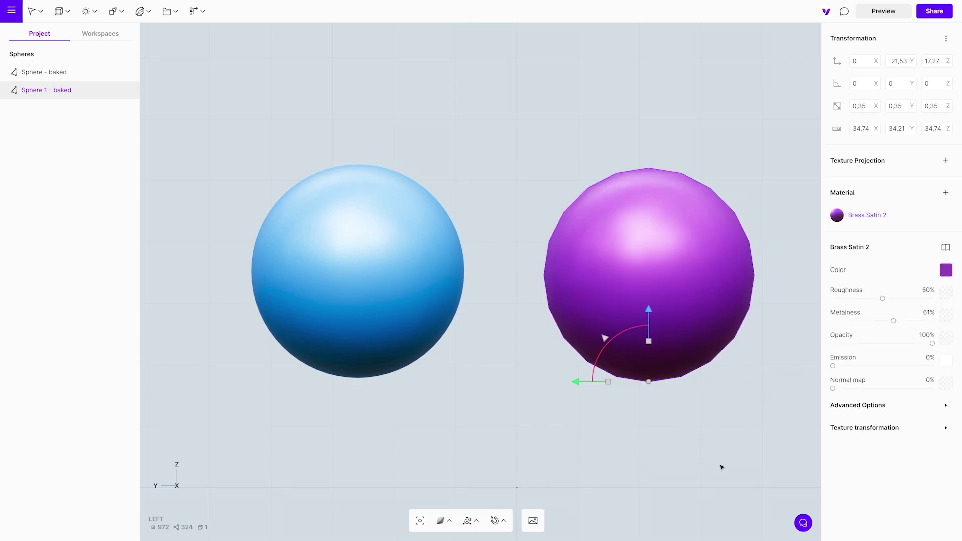
{"action": "scroll", "coordinate": [689, 393], "scroll_direction": "down", "scroll_amount": 5}
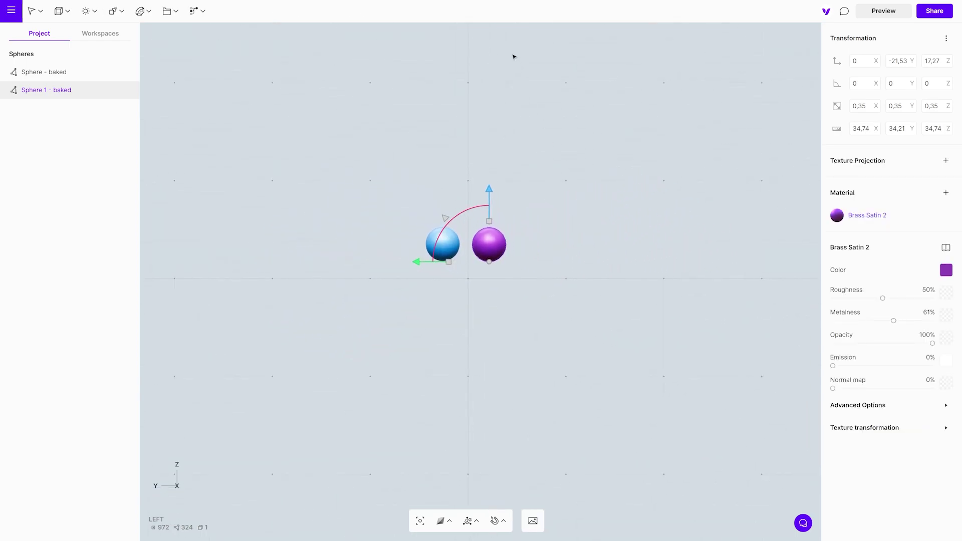
{"action": "key", "text": "Escape"}
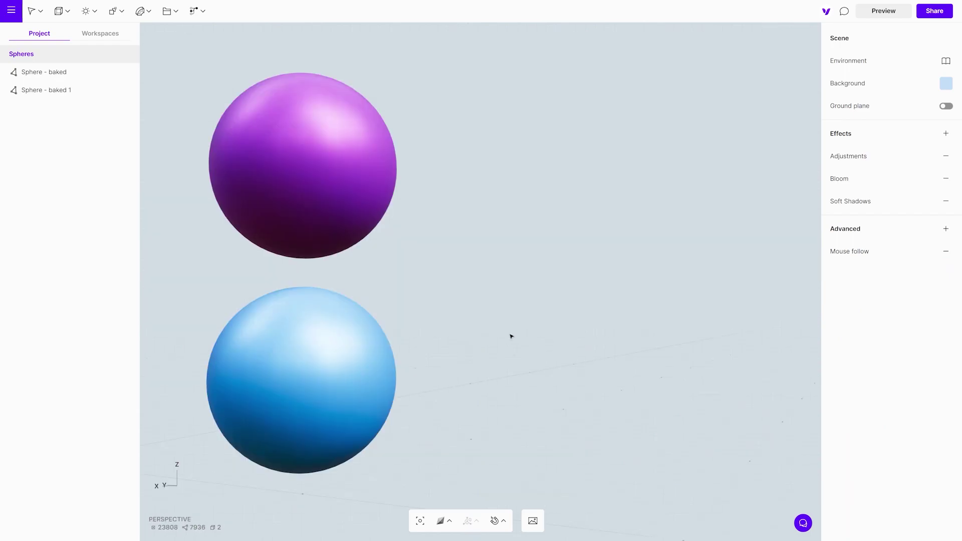
- Duplicate the purple sphere twice as independent copies and space them in a row behind it along Y
{"action": "left_click", "coordinate": [323, 197]}
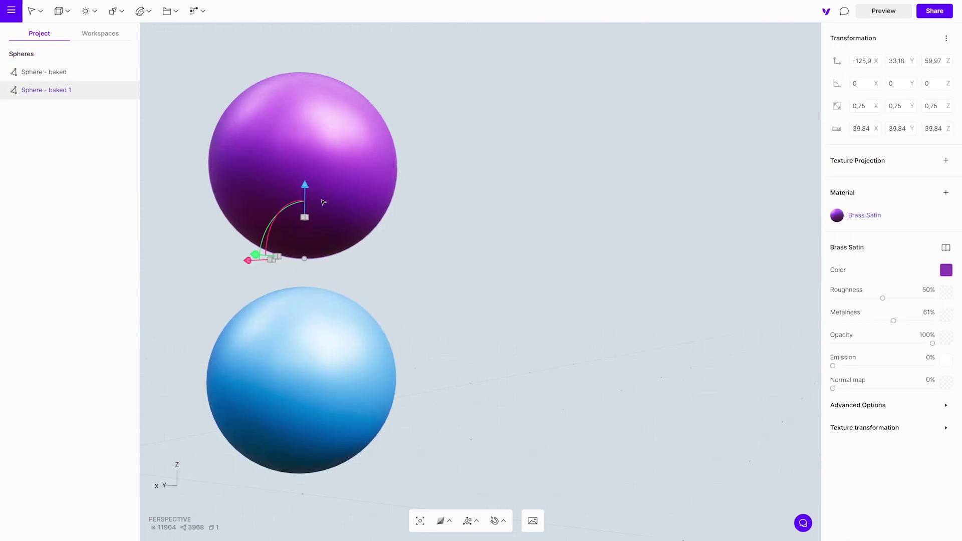
{"action": "right_click", "coordinate": [296, 237]}
{"action": "left_click", "coordinate": [341, 66]}
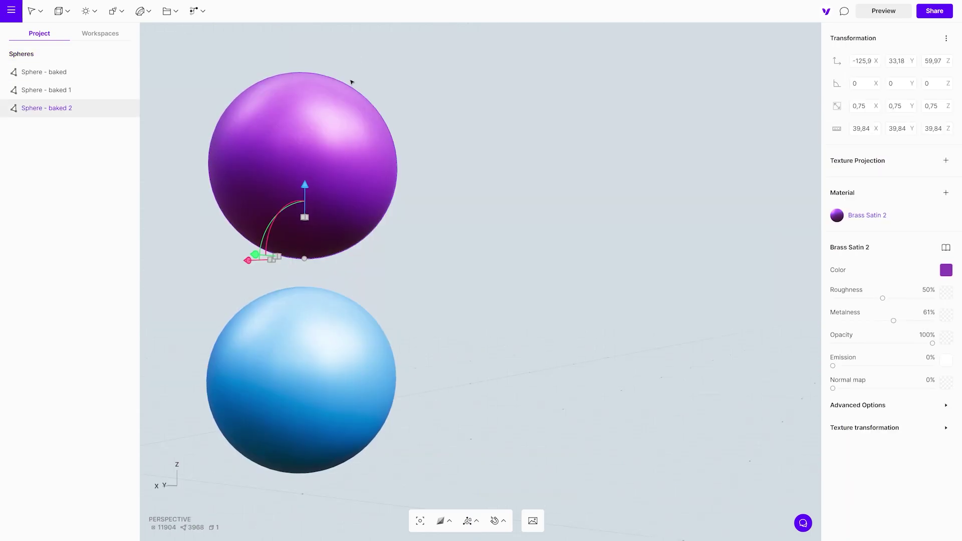
{"action": "left_click_drag", "start_coordinate": [255, 257], "coordinate": [500, 275]}
{"action": "right_click", "coordinate": [473, 185]}
{"action": "left_click", "coordinate": [493, 195]}
{"action": "left_click", "coordinate": [512, 331]}
- Create a linked copy of the blue sphere and move it behind the original along Y to about -30.52
{"action": "left_click", "coordinate": [317, 378]}
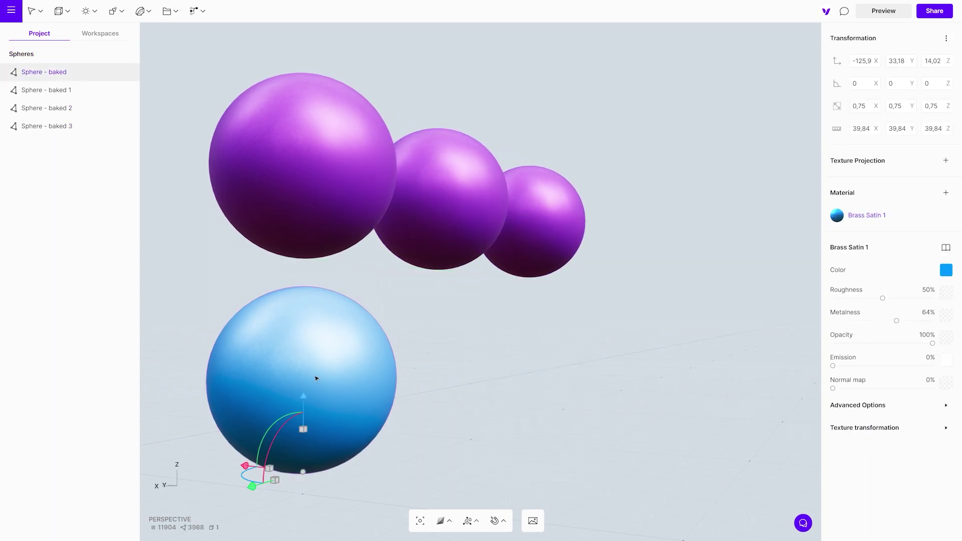
{"action": "right_click", "coordinate": [349, 364]}
{"action": "left_click", "coordinate": [376, 277]}
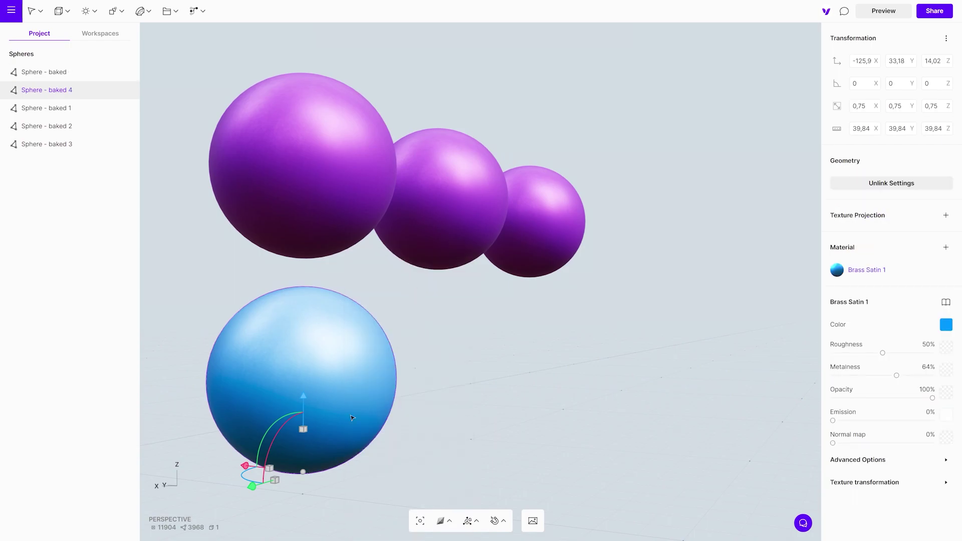
{"action": "left_click_drag", "start_coordinate": [253, 487], "coordinate": [438, 453]}
{"action": "left_click", "coordinate": [574, 426]}
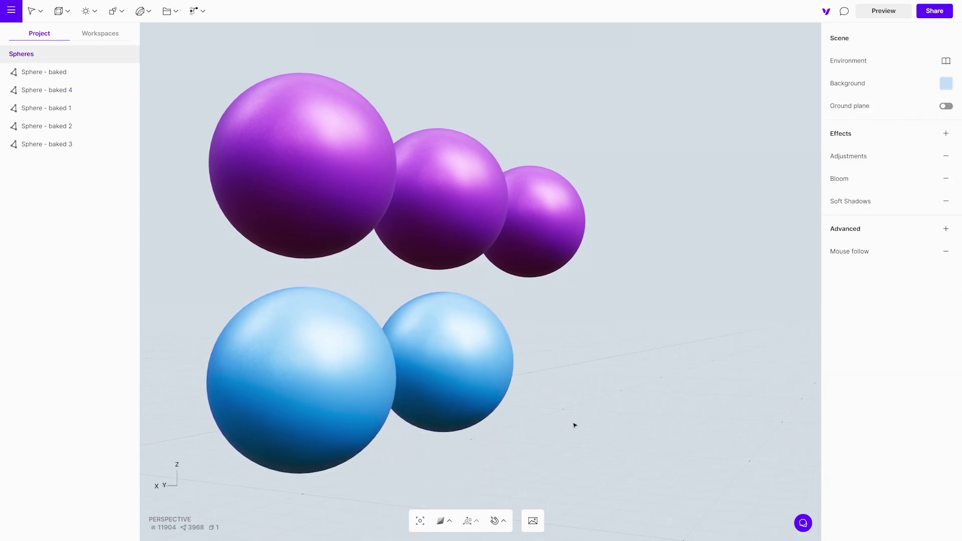
- Add a linear array to the rear blue sphere, with the X offset at 0 and the copies spaced along Y
{"action": "left_click", "coordinate": [455, 350]}
{"action": "left_click", "coordinate": [115, 11]}
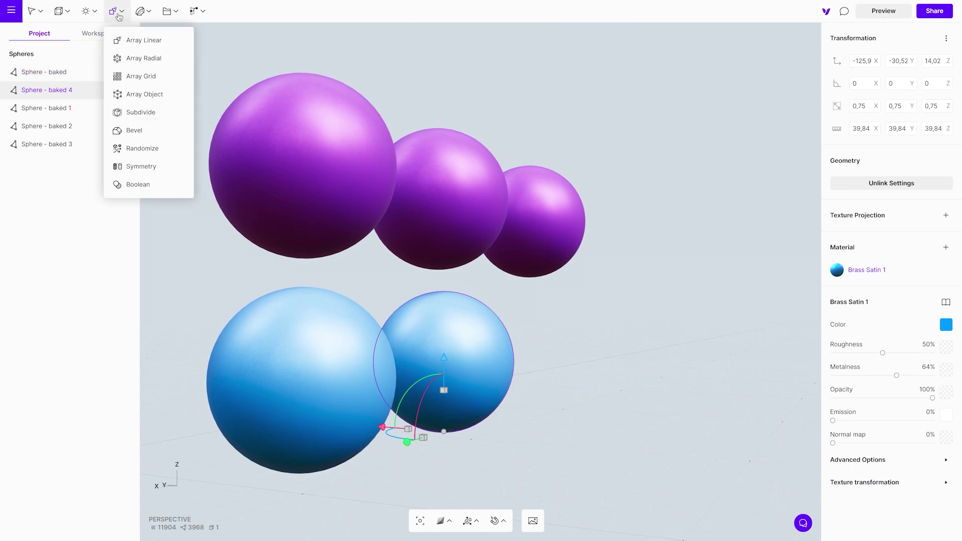
{"action": "left_click", "coordinate": [132, 41]}
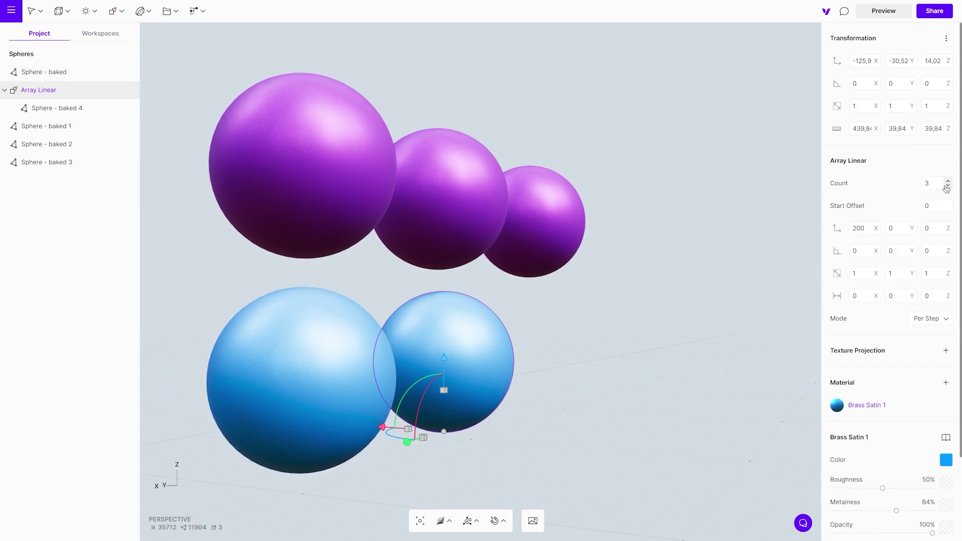
{"action": "double_click", "coordinate": [859, 228]}
{"action": "type", "text": "0"}
{"action": "key", "text": "Return"}
{"action": "left_click_drag", "start_coordinate": [912, 235], "coordinate": [917, 281]}
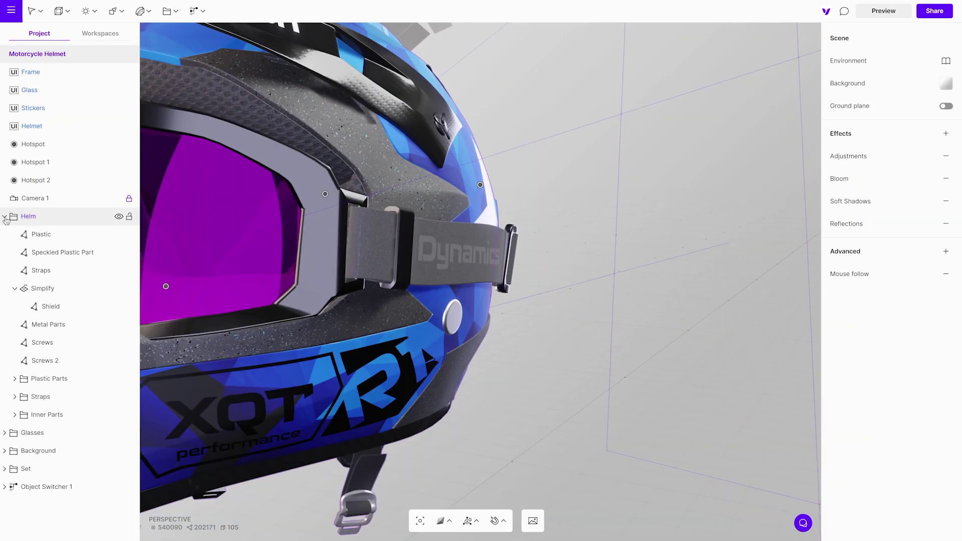
- In the Motorcycle Helmet scene, focus on Box 1 in the Background's Bend 1 linear array and remove its corner rounding
{"action": "left_click", "coordinate": [5, 216]}
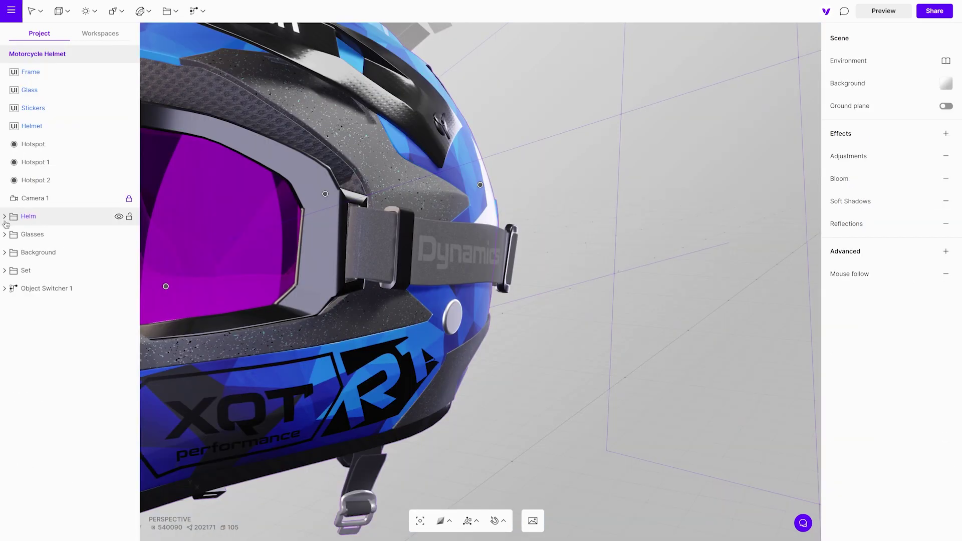
{"action": "left_click", "coordinate": [5, 253]}
{"action": "left_click", "coordinate": [15, 270]}
{"action": "left_click", "coordinate": [25, 289]}
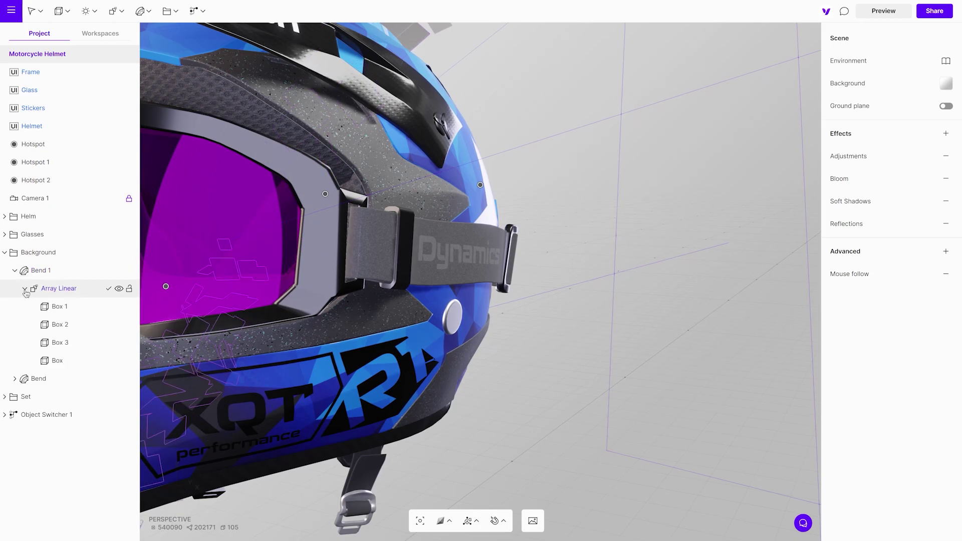
{"action": "left_click", "coordinate": [59, 310]}
{"action": "double_click", "coordinate": [60, 306]}
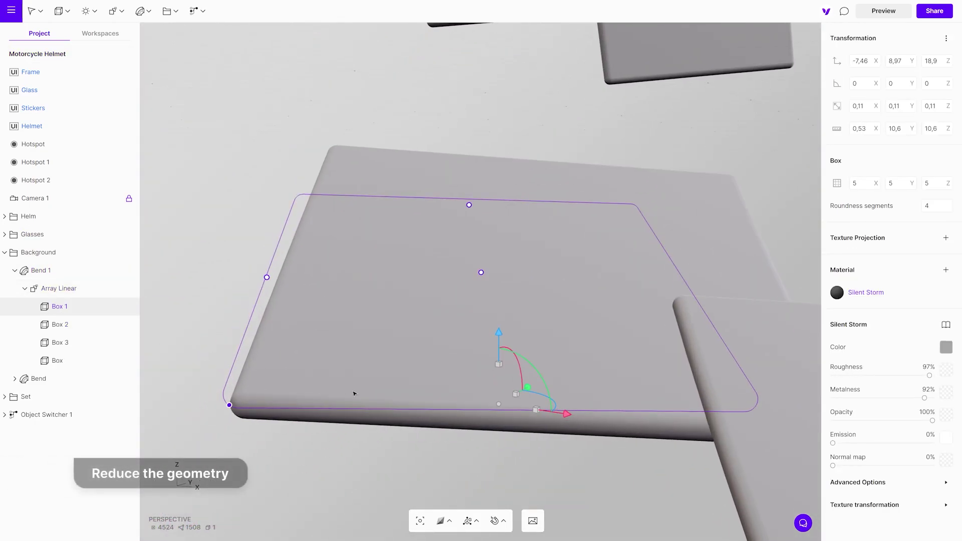
{"action": "right_click_drag", "start_coordinate": [398, 305], "coordinate": [271, 292]}
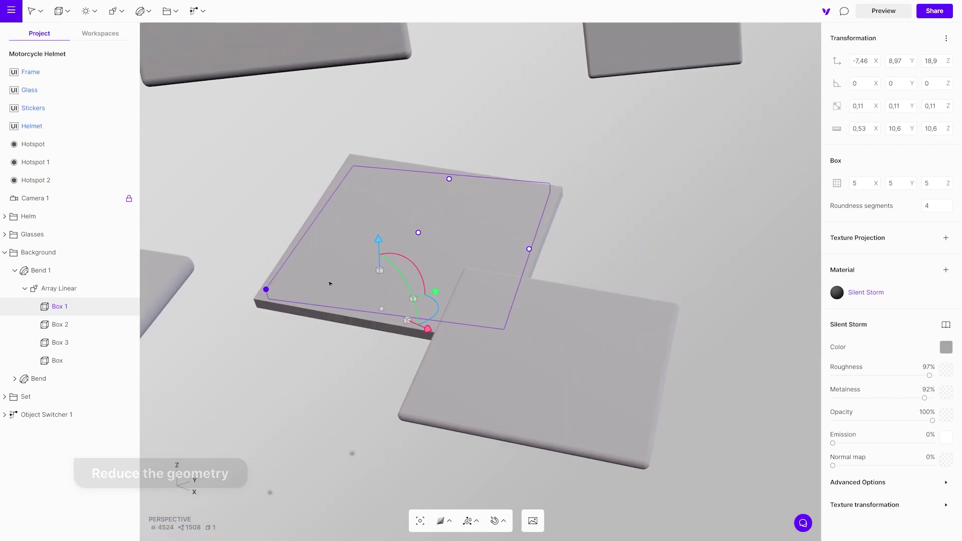
- Set Box 1's segments to 1 on X, Y and Z and its roundness segments to 1
{"action": "left_click", "coordinate": [863, 184]}
{"action": "type", "text": "1"}
{"action": "left_click", "coordinate": [902, 183]}
{"action": "type", "text": "1"}
{"action": "left_click", "coordinate": [933, 183]}
{"action": "type", "text": "1"}
{"action": "left_click", "coordinate": [931, 205]}
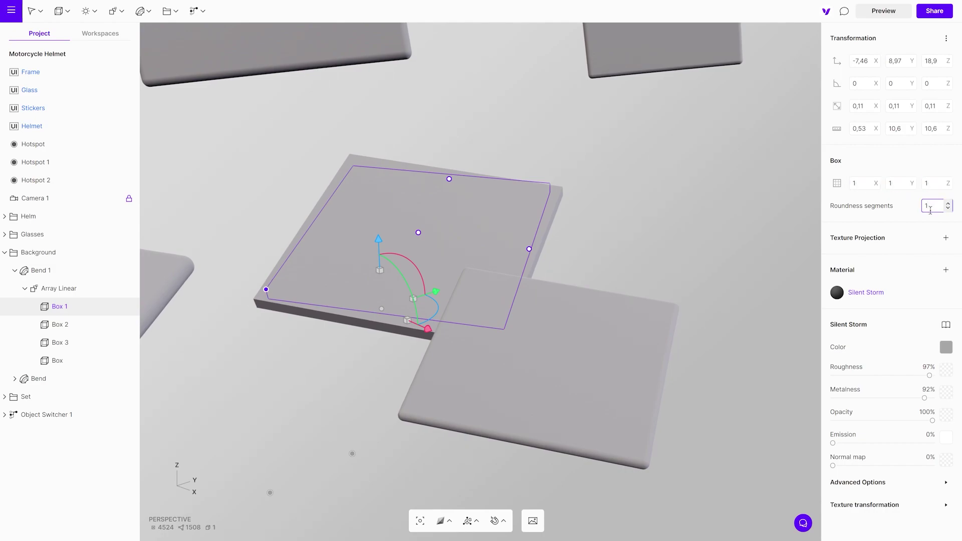
{"action": "type", "text": "1"}
- Focus on Box 2 in Bend 1's linear array and remove its corner rounding
{"action": "left_click", "coordinate": [86, 327]}
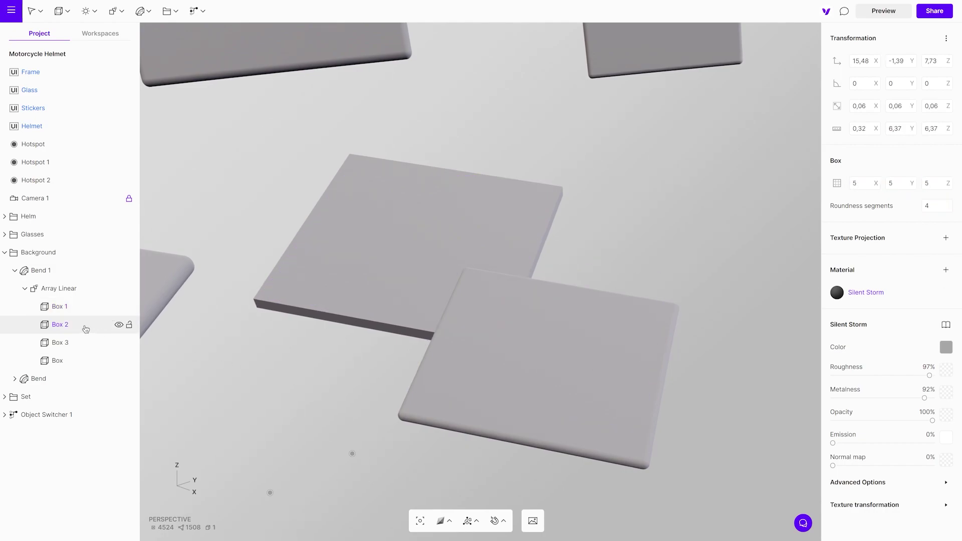
{"action": "double_click", "coordinate": [85, 326]}
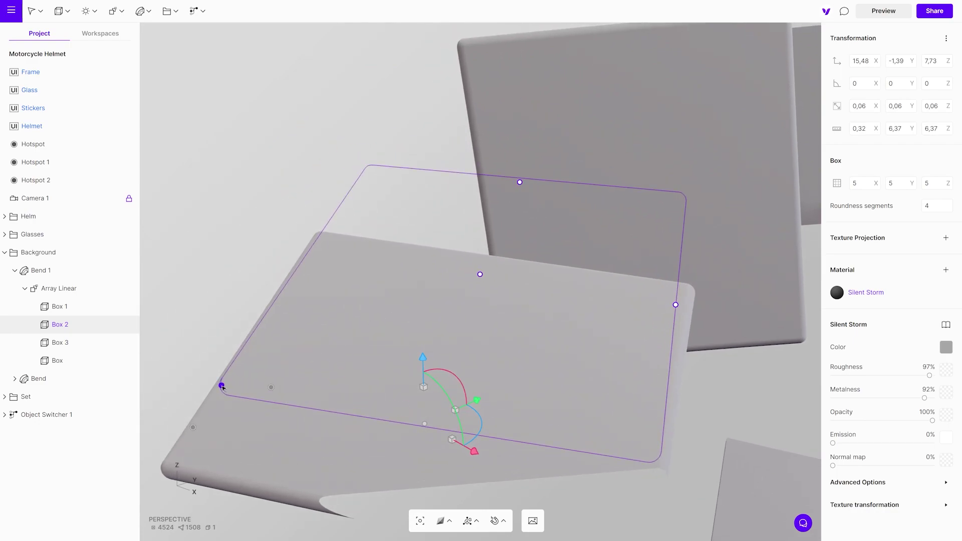
{"action": "left_click_drag", "start_coordinate": [222, 387], "coordinate": [273, 383]}
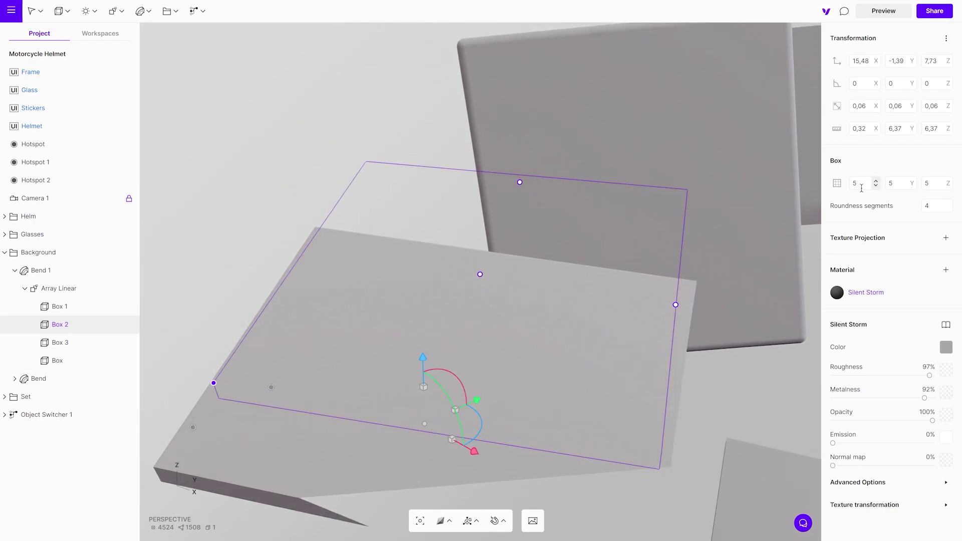
- Make Box 3 and Box in Bend 1's array sharp-cornered, with X, Y, Z and roundness segments all at 1
{"action": "left_click", "coordinate": [92, 343]}
{"action": "double_click", "coordinate": [91, 344]}
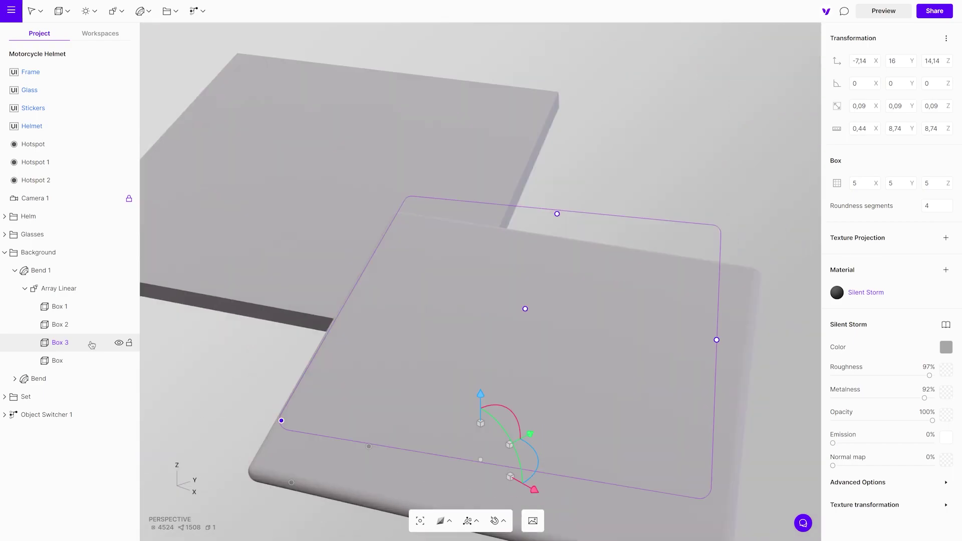
{"action": "left_click", "coordinate": [862, 183]}
{"action": "type", "text": "1"}
{"action": "key", "text": "Tab"}
{"action": "type", "text": "1"}
{"action": "key", "text": "Tab"}
{"action": "type", "text": "1"}
{"action": "key", "text": "Tab"}
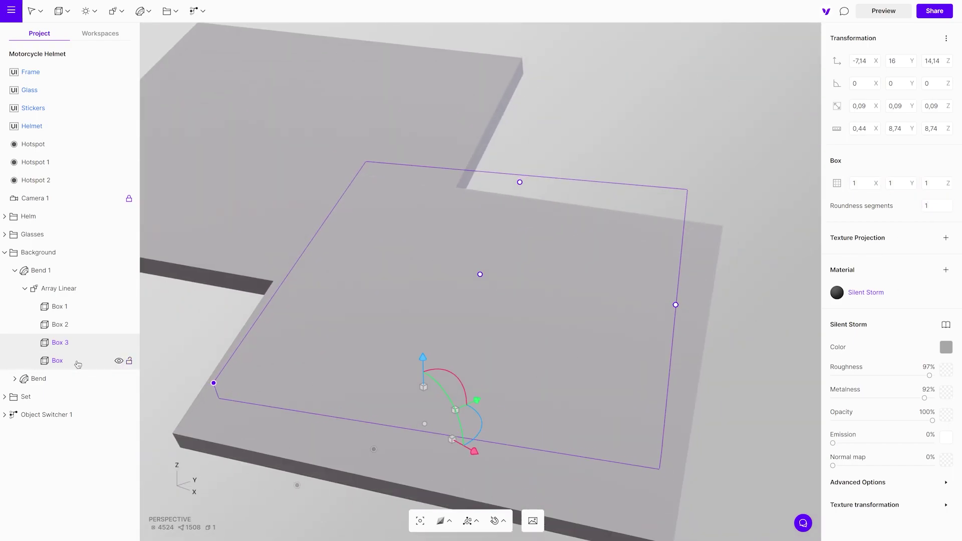
{"action": "left_click", "coordinate": [77, 366]}
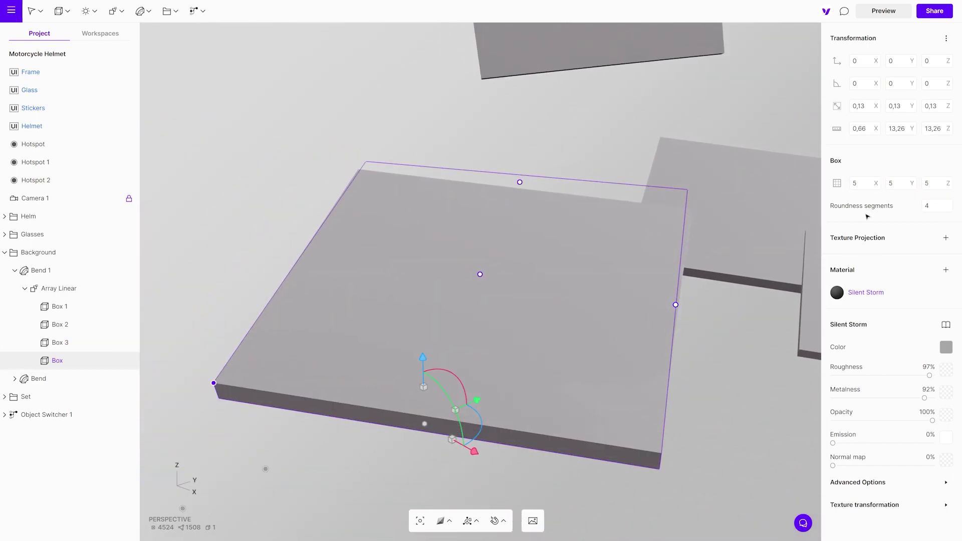
- Remove the corner rounding of Box 1 and Box 2 in Bend's linear array, setting Box 2's X segments to 1
{"action": "left_click", "coordinate": [15, 379]}
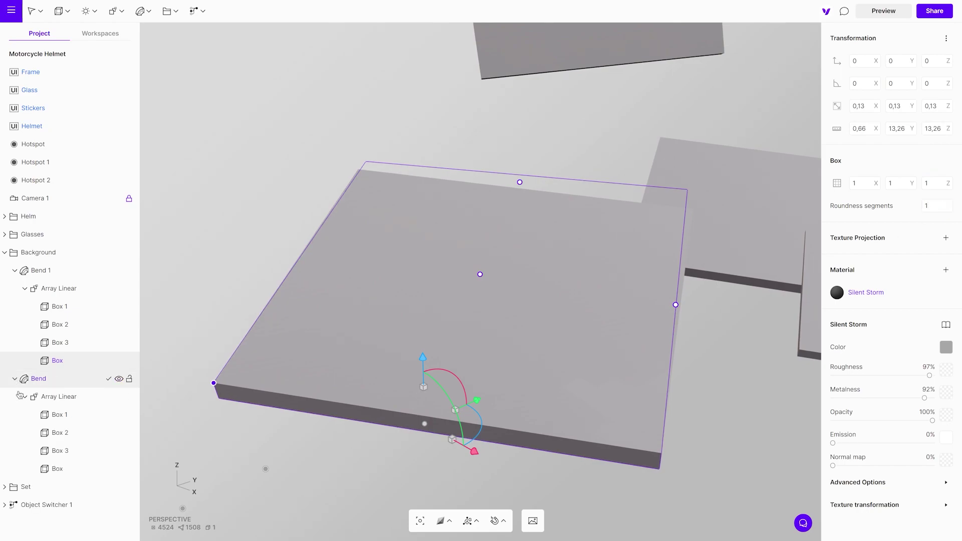
{"action": "left_click", "coordinate": [65, 423]}
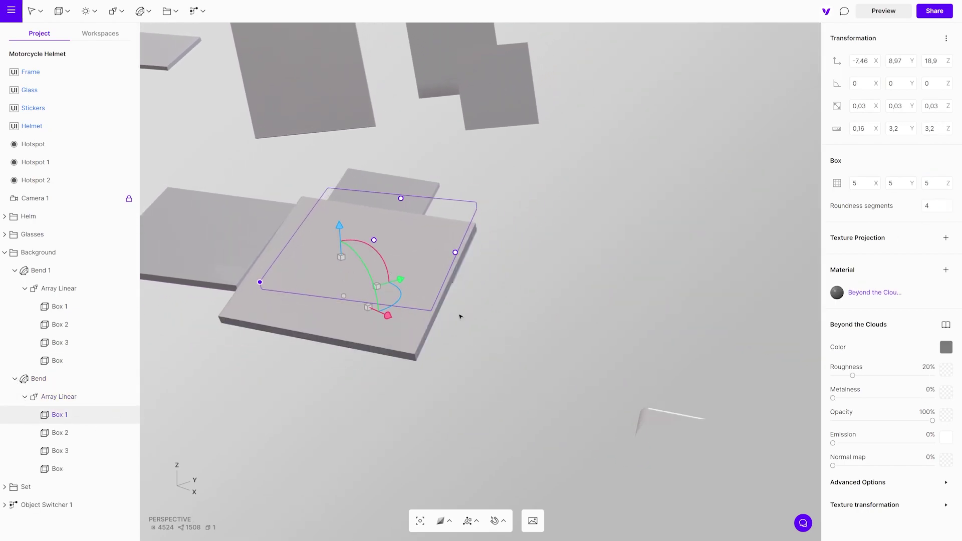
{"action": "left_click", "coordinate": [80, 434]}
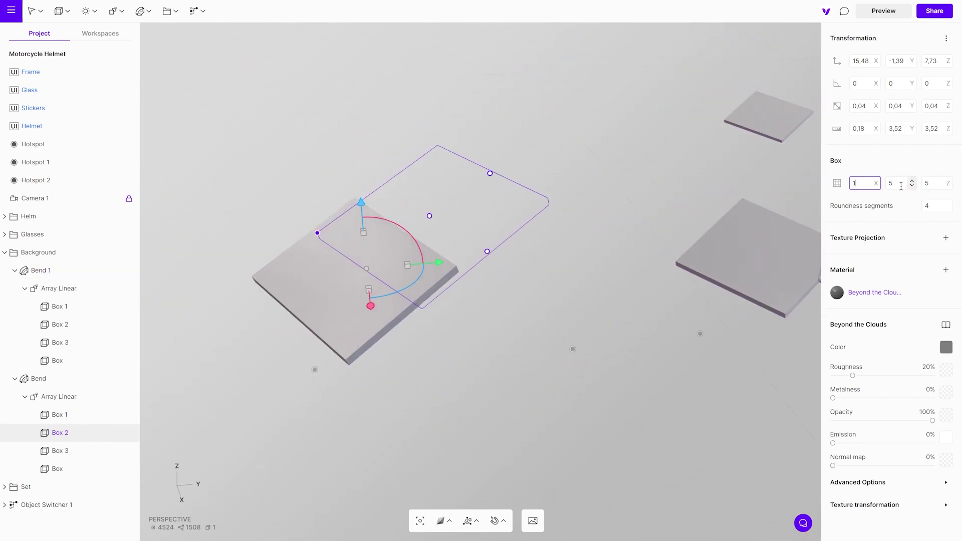
- Square off Box 3 in Bend's array, with X, Y, Z and roundness segments all set to 1
{"action": "left_click", "coordinate": [61, 450]}
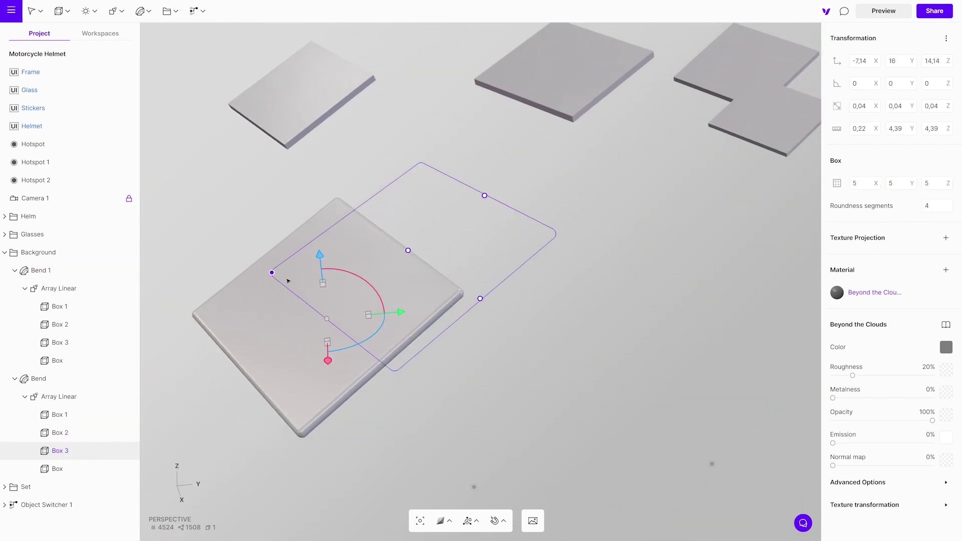
{"action": "type", "text": "1"}
{"action": "key", "text": "Tab"}
{"action": "type", "text": "1"}
{"action": "key", "text": "Tab"}
{"action": "type", "text": "1"}
{"action": "key", "text": "Tab"}
{"action": "type", "text": "1"}
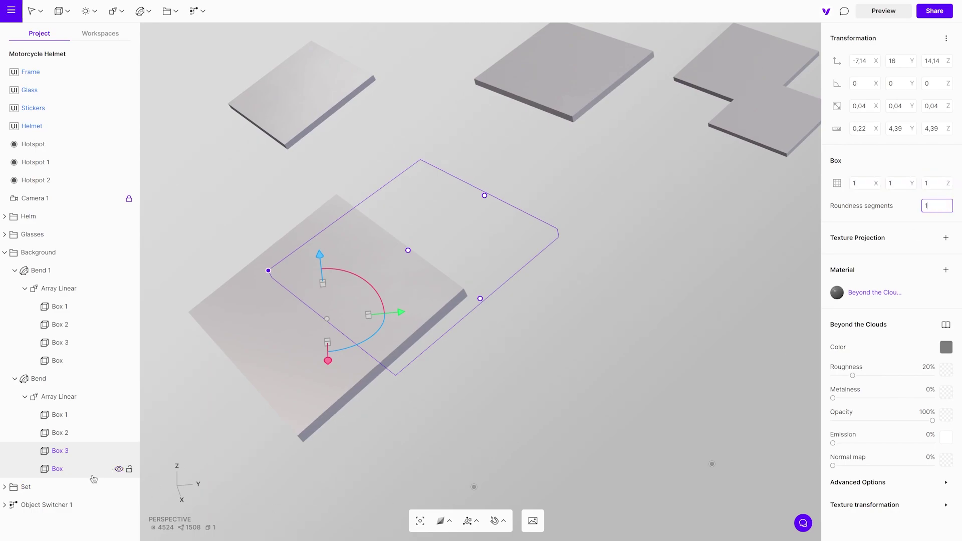
- Reduce the segments of the last Box in Bend's array and collapse the Background folder
{"action": "left_click", "coordinate": [92, 475]}
{"action": "left_click", "coordinate": [934, 186]}
{"action": "left_click", "coordinate": [790, 271]}
{"action": "left_click", "coordinate": [4, 252]}
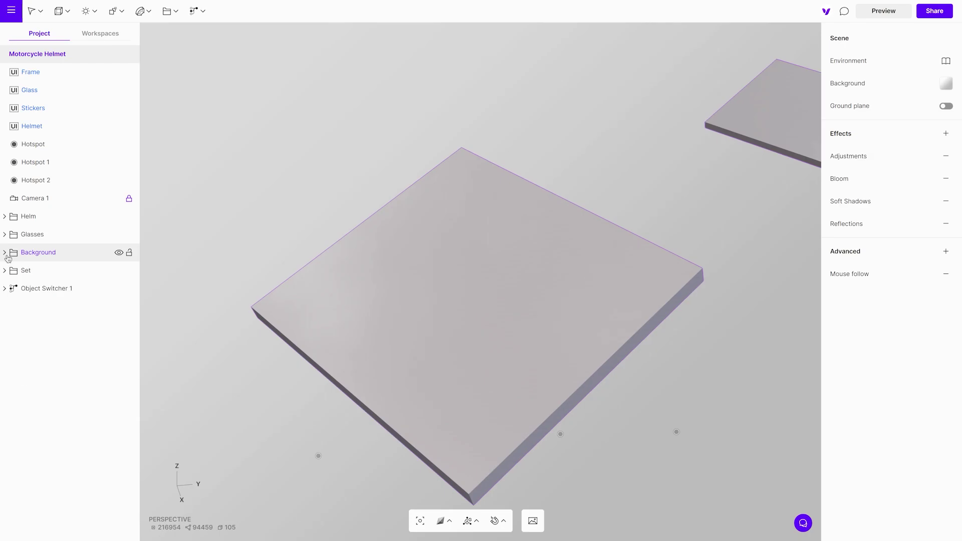
- Switch to the Camera 1 view and check the scene's object, polygon and texture statistics in preview mode
{"action": "left_click", "coordinate": [108, 198]}
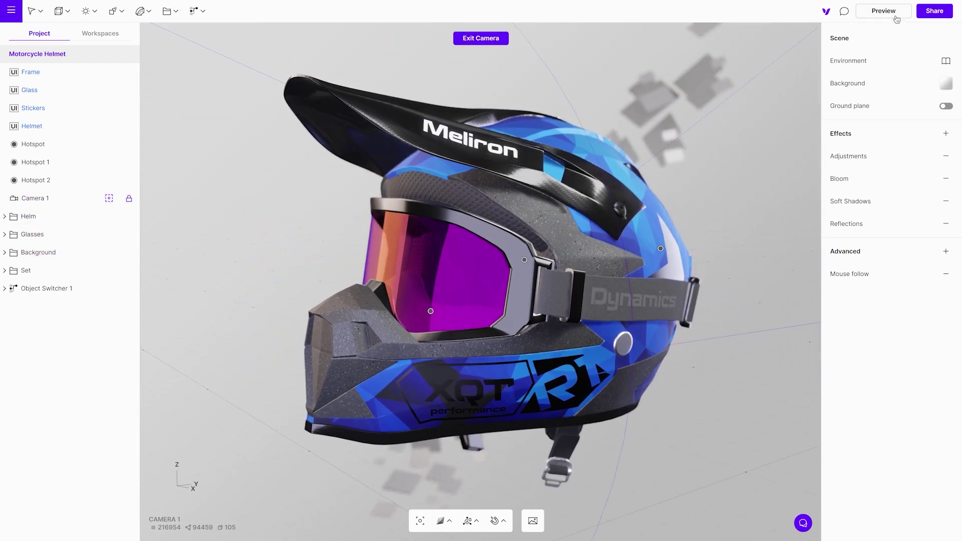
{"action": "left_click", "coordinate": [896, 17]}
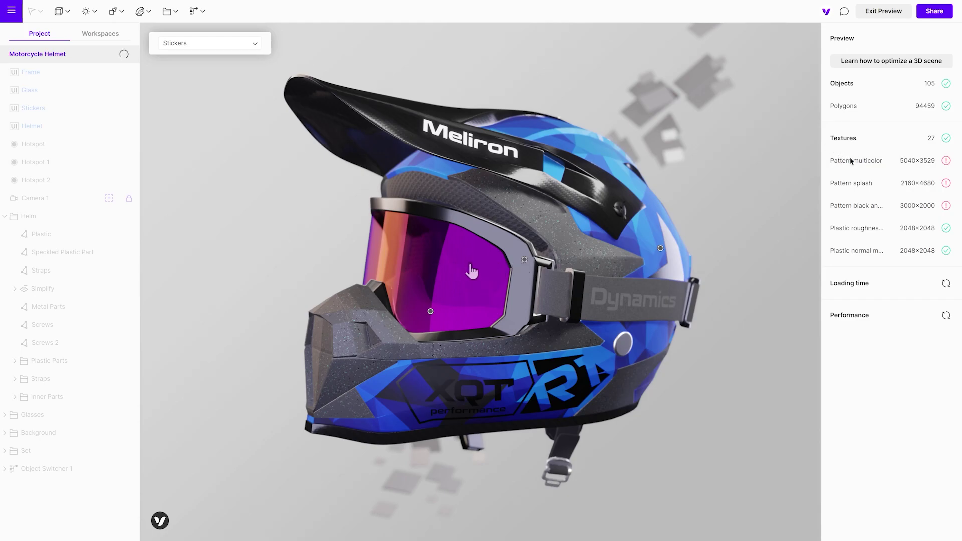
{"action": "mouse_move", "coordinate": [948, 162]}
{"action": "mouse_move", "coordinate": [949, 205]}
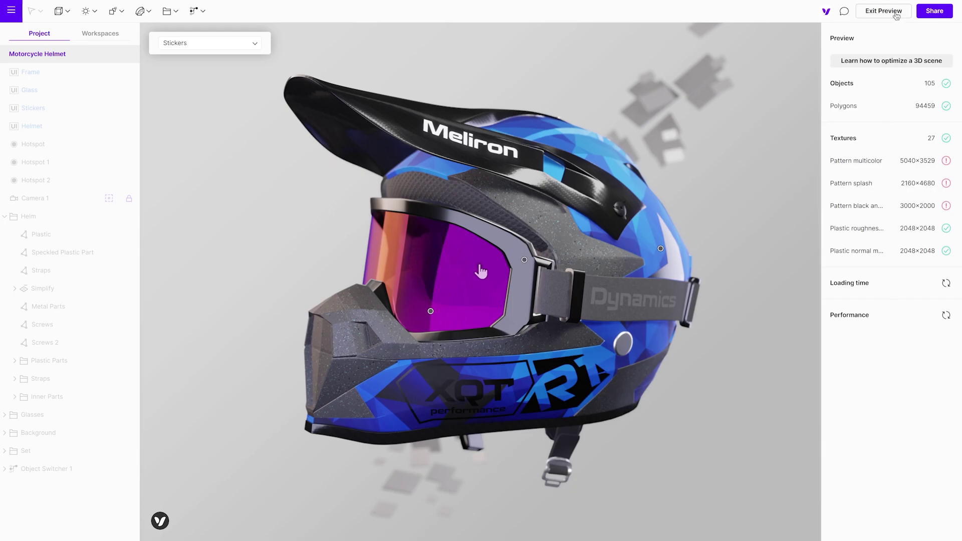
{"action": "left_click", "coordinate": [884, 11]}
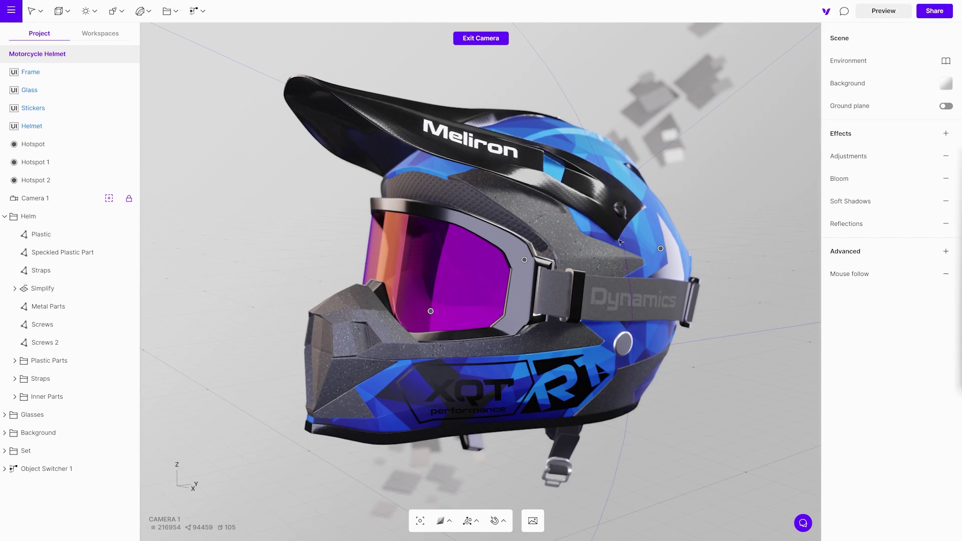
- Set the colour texture of the Plastic mesh's Blue material to a resolution of 2048px
{"action": "left_click", "coordinate": [86, 239]}
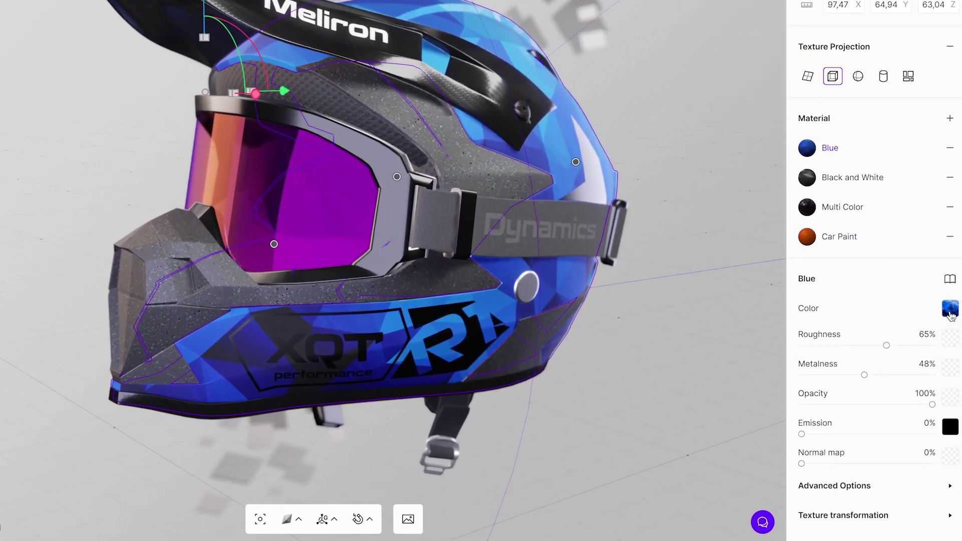
{"action": "left_click", "coordinate": [960, 363]}
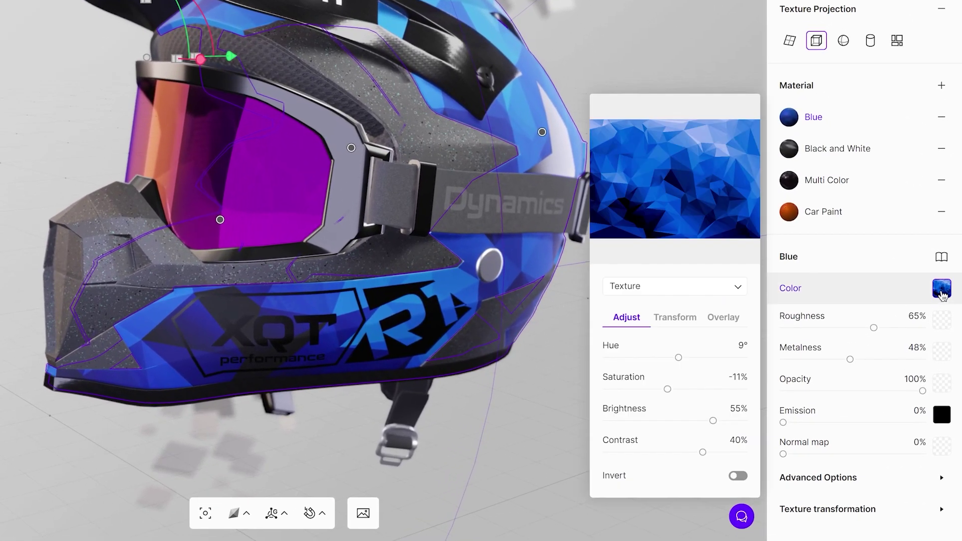
{"action": "left_click", "coordinate": [689, 326]}
{"action": "left_click", "coordinate": [708, 453]}
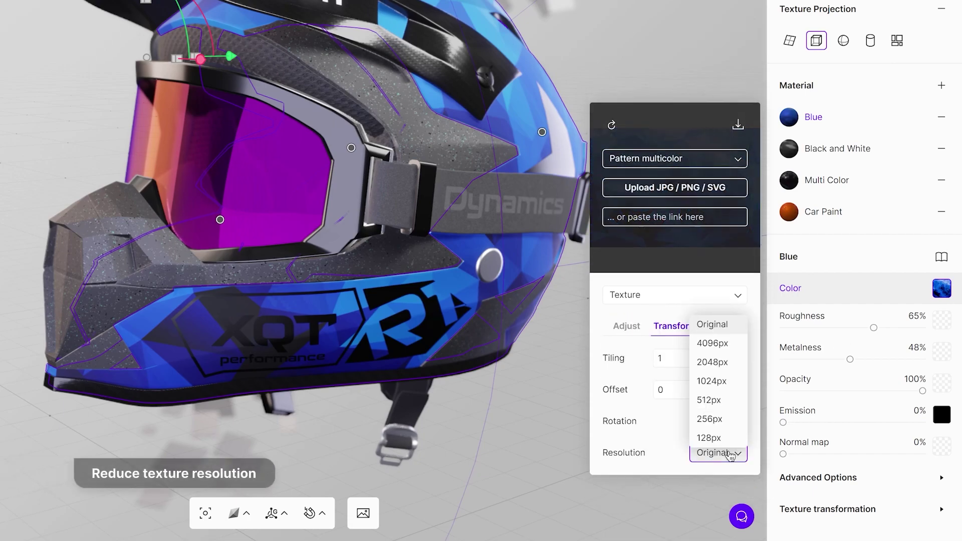
{"action": "left_click", "coordinate": [718, 365]}
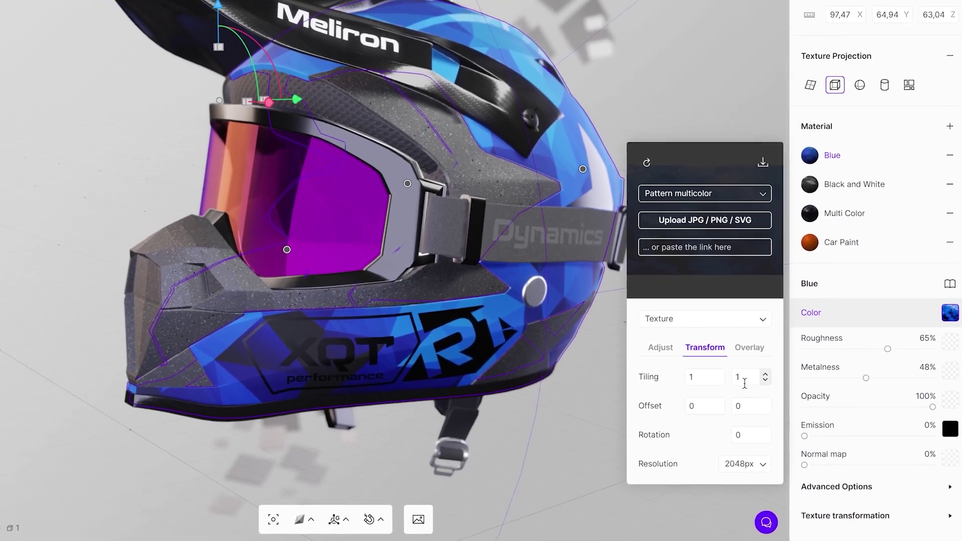
- Set the colour texture resolution of the Black and White material to 2048px
{"action": "left_click", "coordinate": [856, 187]}
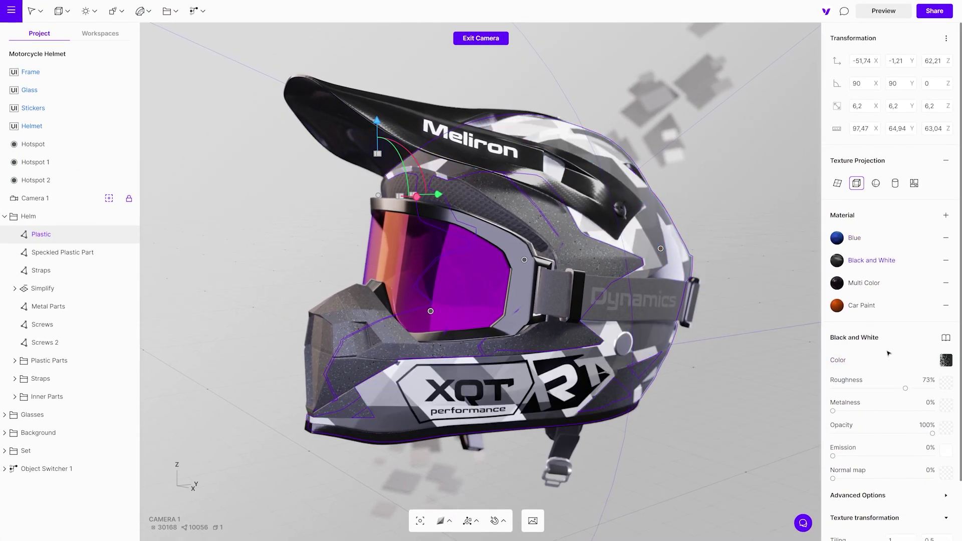
{"action": "left_click", "coordinate": [946, 362]}
{"action": "left_click", "coordinate": [753, 387]}
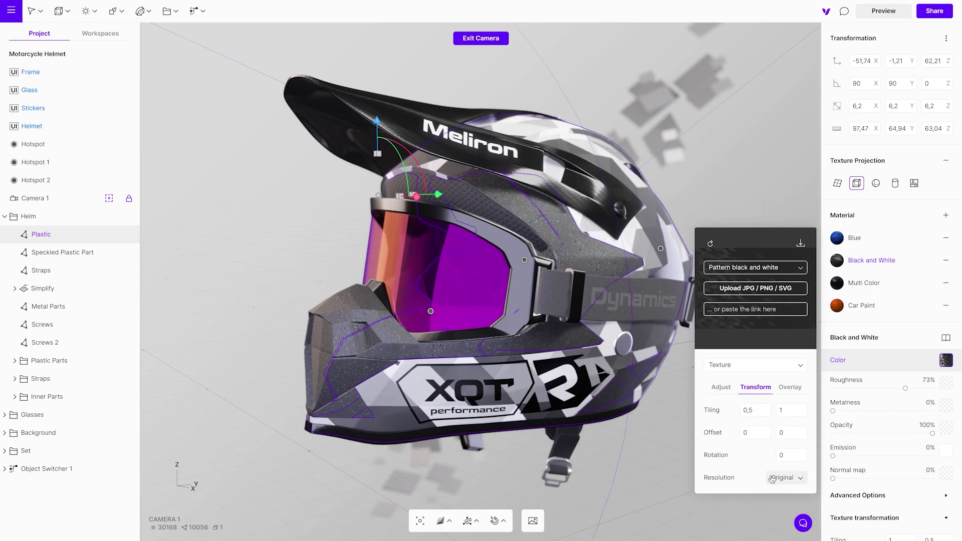
{"action": "left_click", "coordinate": [786, 478]}
{"action": "left_click", "coordinate": [782, 413]}
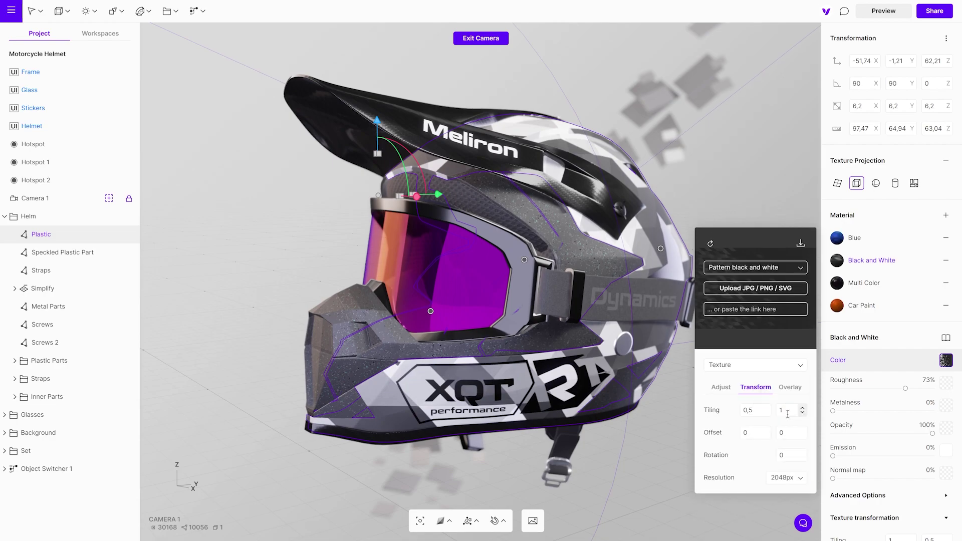
- Set the colour texture resolution of the Multi Color material to 2048px and deselect the mesh
{"action": "left_click", "coordinate": [873, 286]}
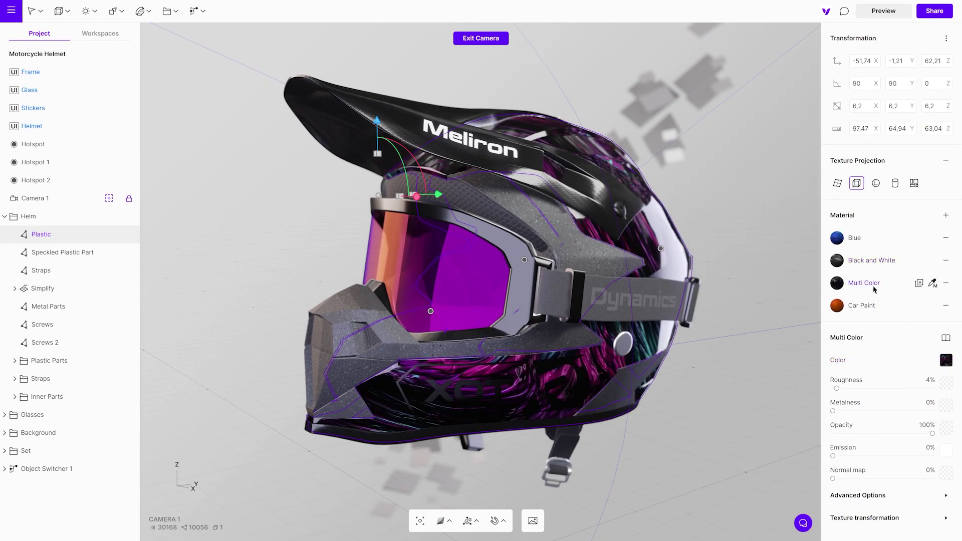
{"action": "left_click", "coordinate": [946, 361]}
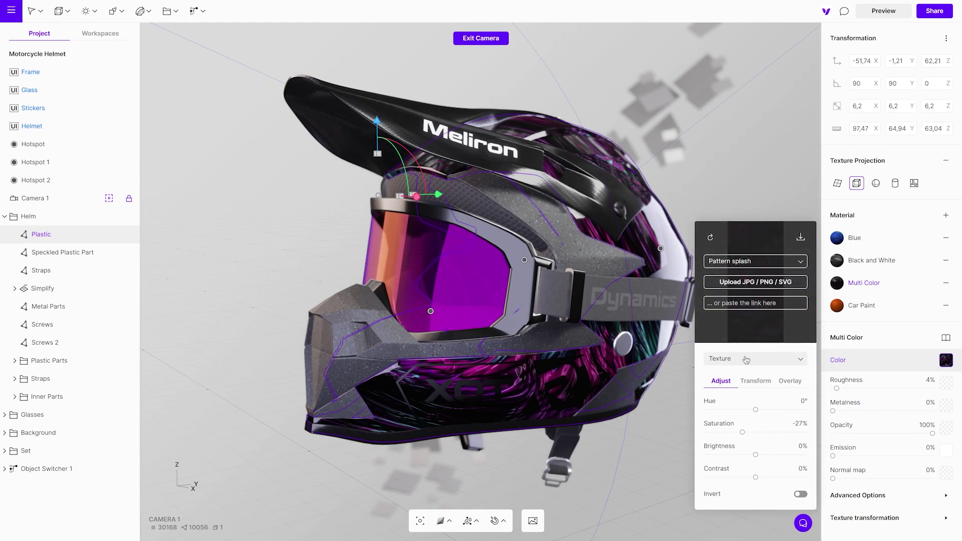
{"action": "left_click", "coordinate": [756, 381]}
{"action": "left_click", "coordinate": [787, 477]}
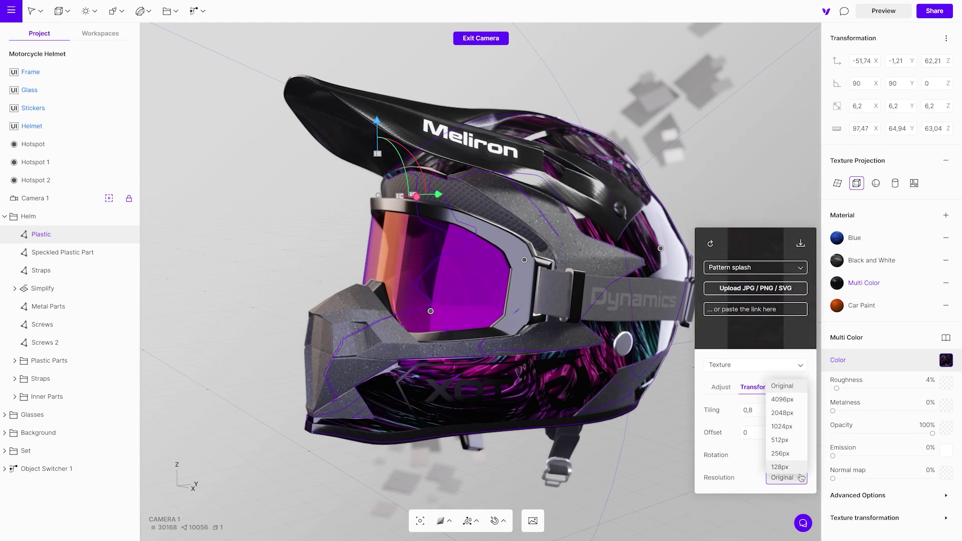
{"action": "left_click", "coordinate": [782, 414]}
{"action": "left_click", "coordinate": [649, 452]}
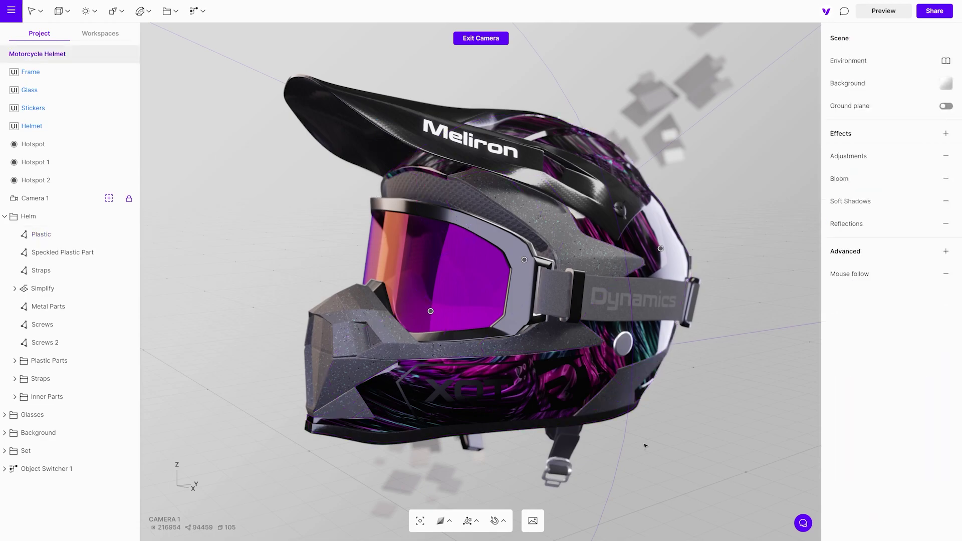
- Leave the camera view and set the colour texture resolution of the Inner Parts' Fabric mesh to 128px
{"action": "left_click", "coordinate": [481, 38]}
{"action": "left_click_drag", "start_coordinate": [477, 241], "coordinate": [429, 273]}
{"action": "left_click", "coordinate": [14, 397]}
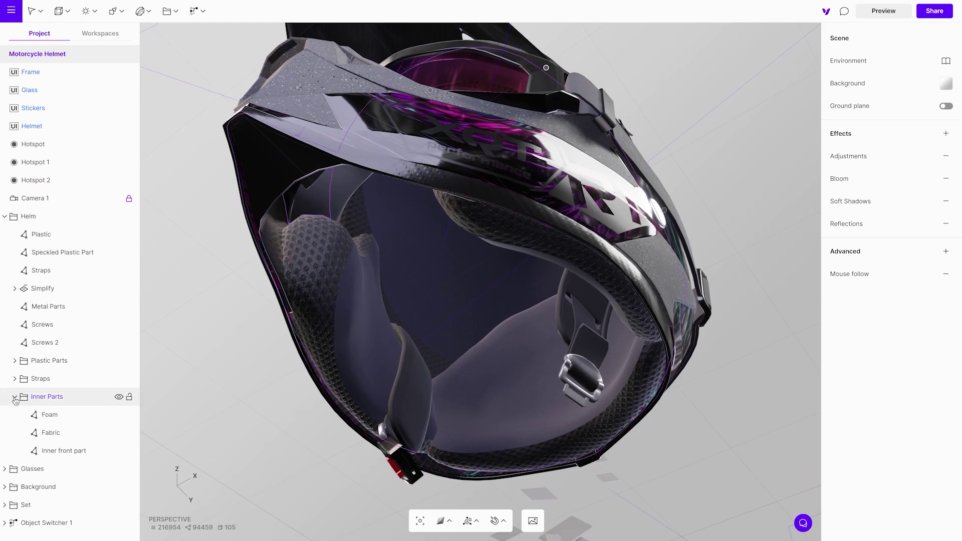
{"action": "left_click", "coordinate": [53, 435]}
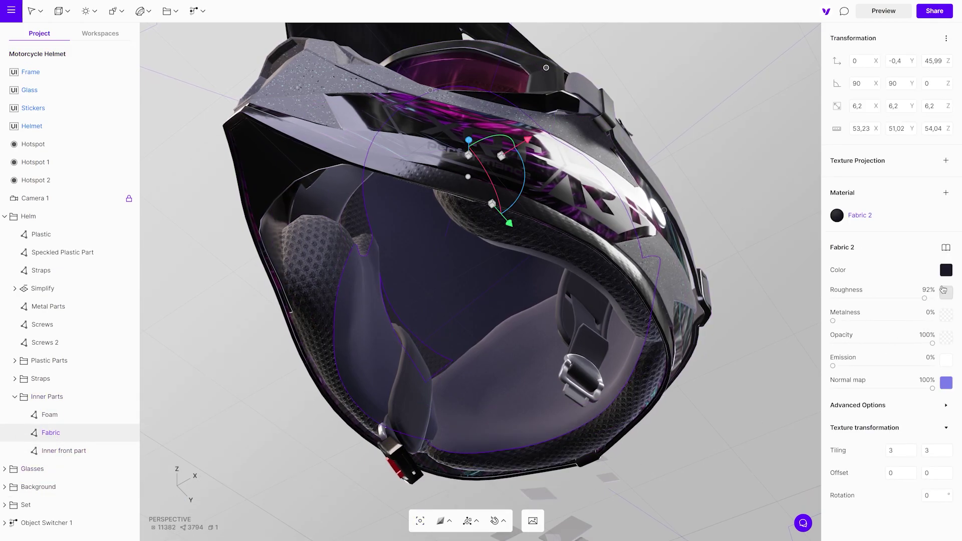
{"action": "left_click", "coordinate": [946, 271]}
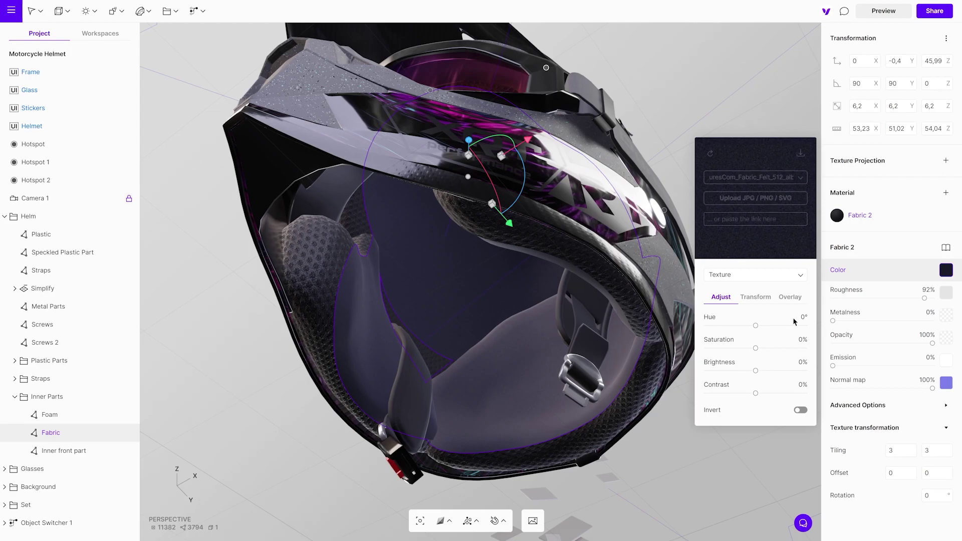
{"action": "left_click", "coordinate": [762, 300]}
{"action": "left_click", "coordinate": [786, 388]}
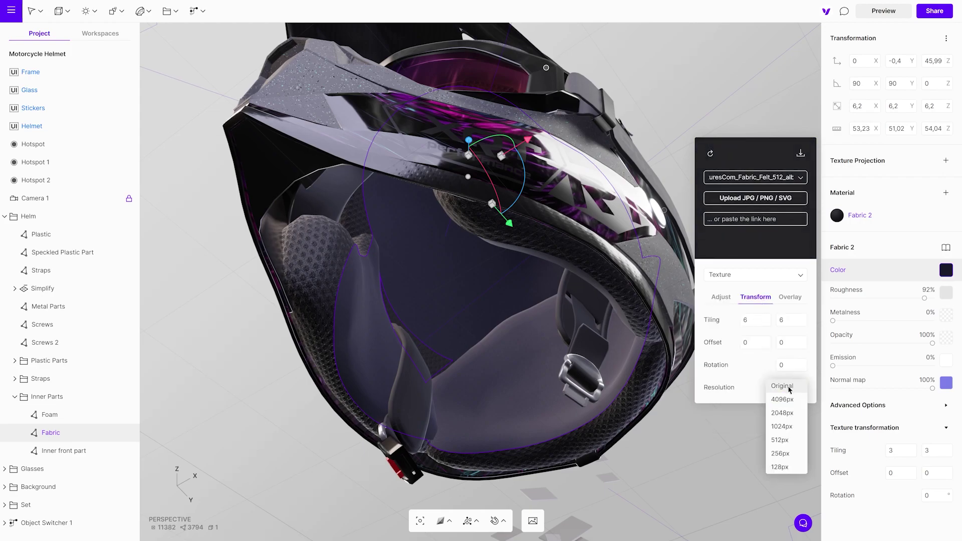
{"action": "left_click", "coordinate": [778, 470]}
- Set the roughness texture resolution of the Fabric 2 material to 128px
{"action": "left_click", "coordinate": [946, 293]}
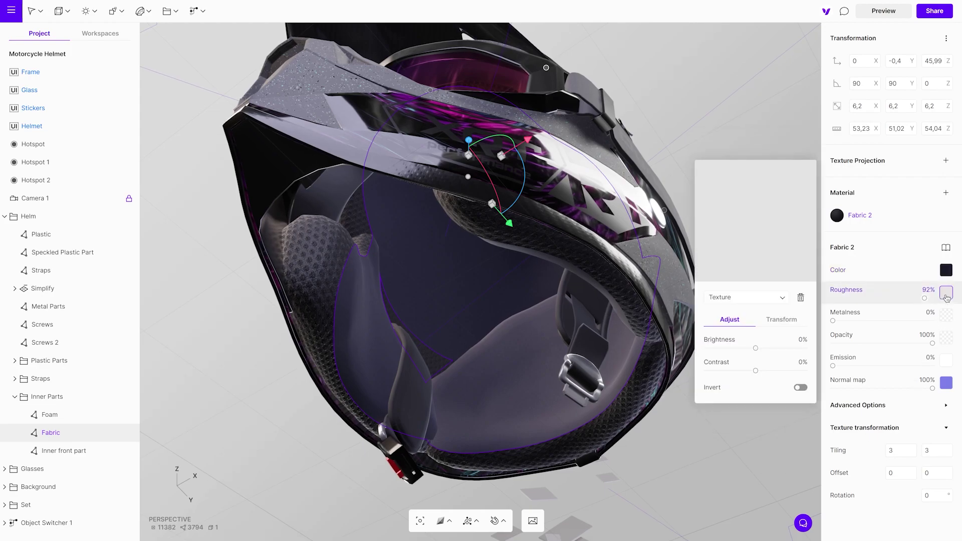
{"action": "left_click", "coordinate": [782, 321]}
{"action": "left_click", "coordinate": [788, 410]}
{"action": "left_click", "coordinate": [785, 471]}
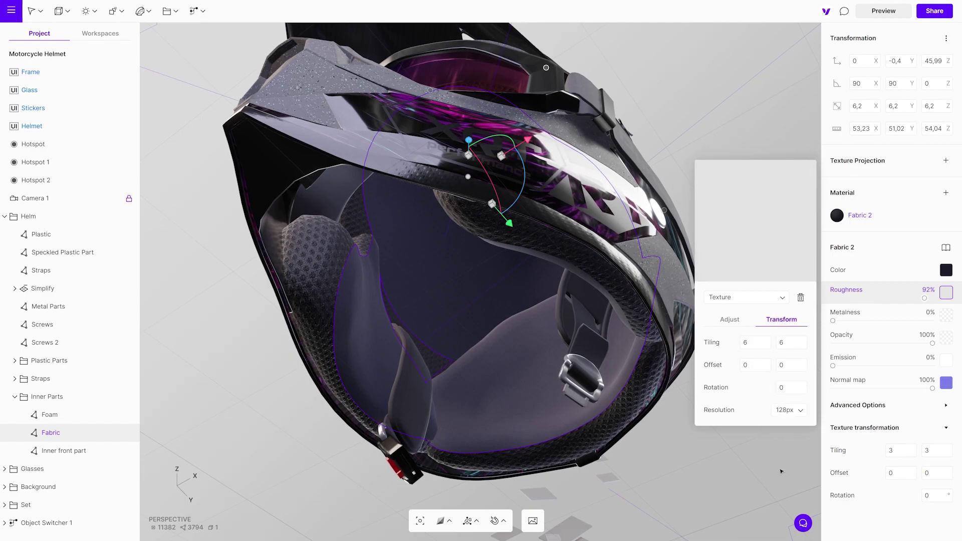
- Set the normal map texture resolution of the Fabric 2 material to 128px
{"action": "left_click", "coordinate": [947, 383]}
{"action": "left_click", "coordinate": [782, 404]}
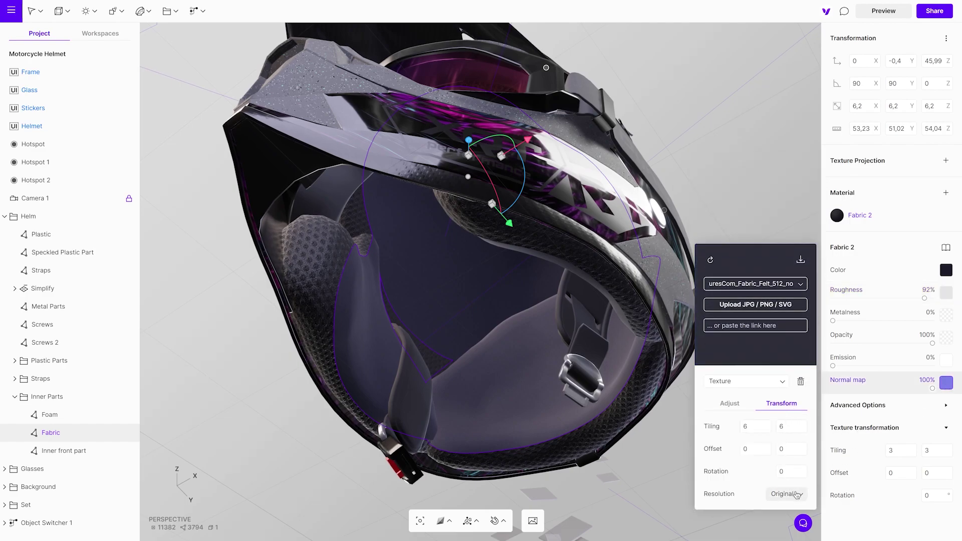
{"action": "left_click", "coordinate": [802, 492]}
{"action": "left_click", "coordinate": [791, 468]}
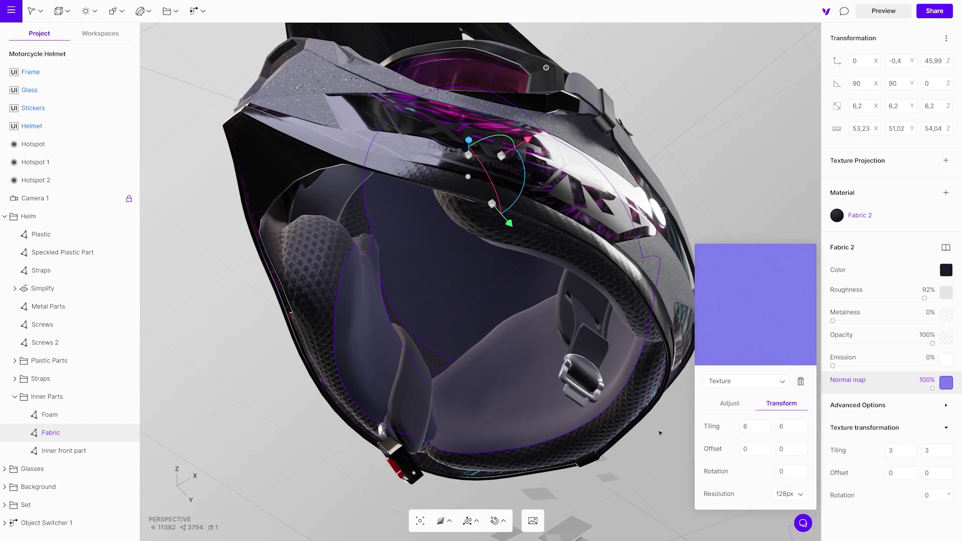
- Deselect the mesh, examine the helmet's inner fabric up close and return to the Camera 1 view
{"action": "left_click", "coordinate": [618, 372]}
{"action": "scroll", "coordinate": [617, 373], "scroll_direction": "up", "scroll_amount": 5}
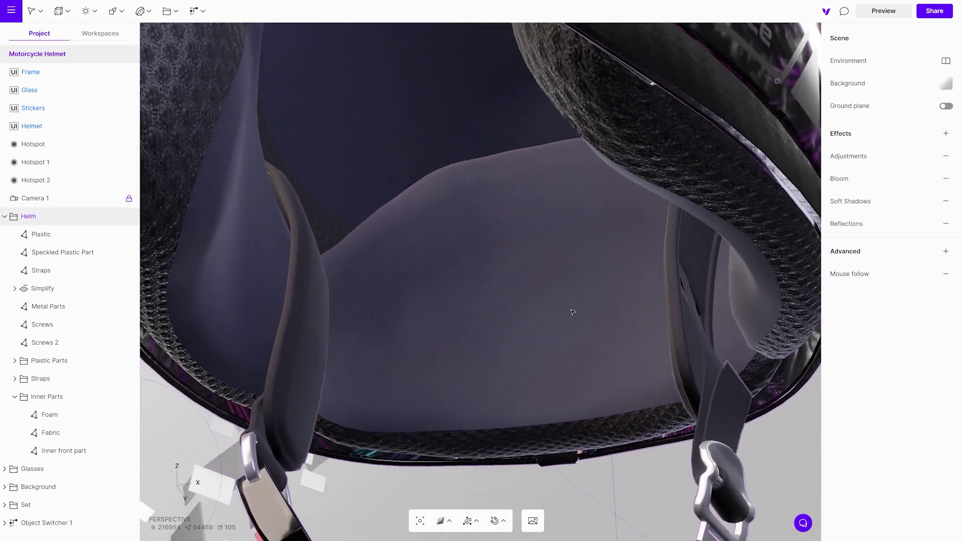
{"action": "left_click_drag", "start_coordinate": [573, 312], "coordinate": [355, 327]}
{"action": "left_click", "coordinate": [108, 199]}
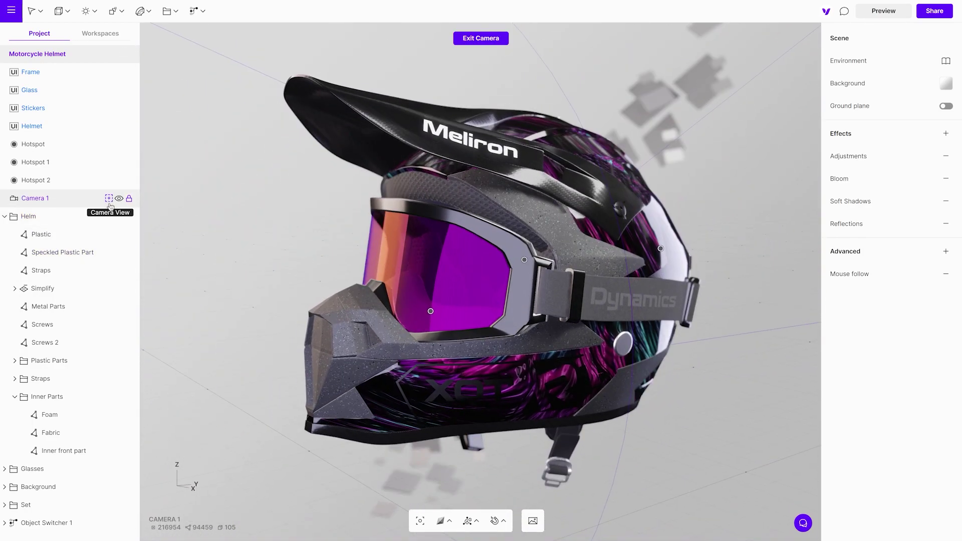
- Duplicate the Plastic mesh's Blue material and set the copy's colour texture hue to -80°
{"action": "left_click", "coordinate": [75, 236]}
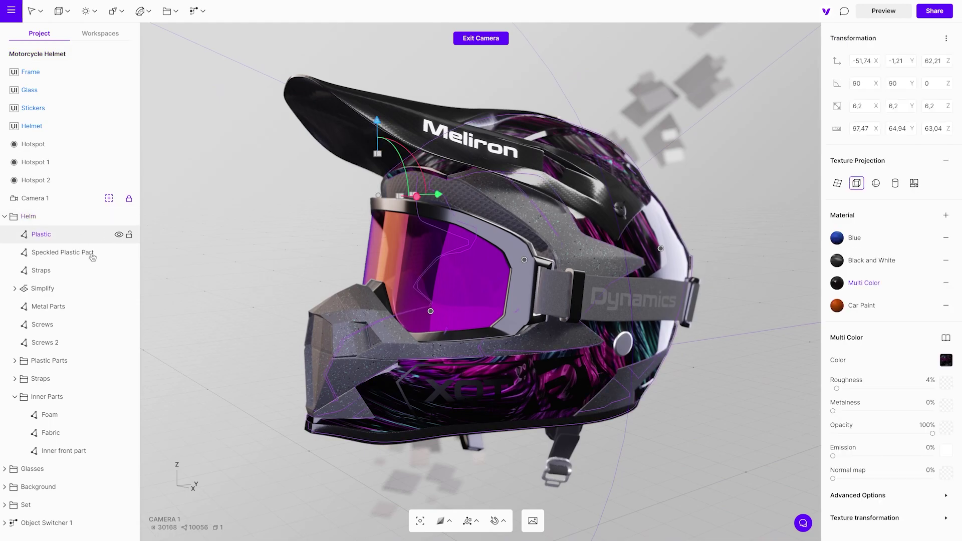
{"action": "left_click", "coordinate": [855, 238]}
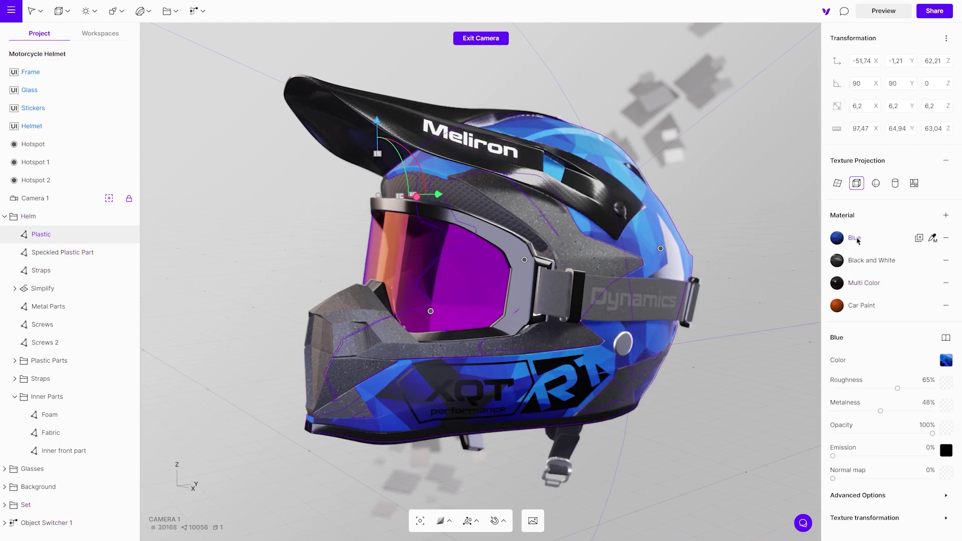
{"action": "left_click", "coordinate": [921, 239]}
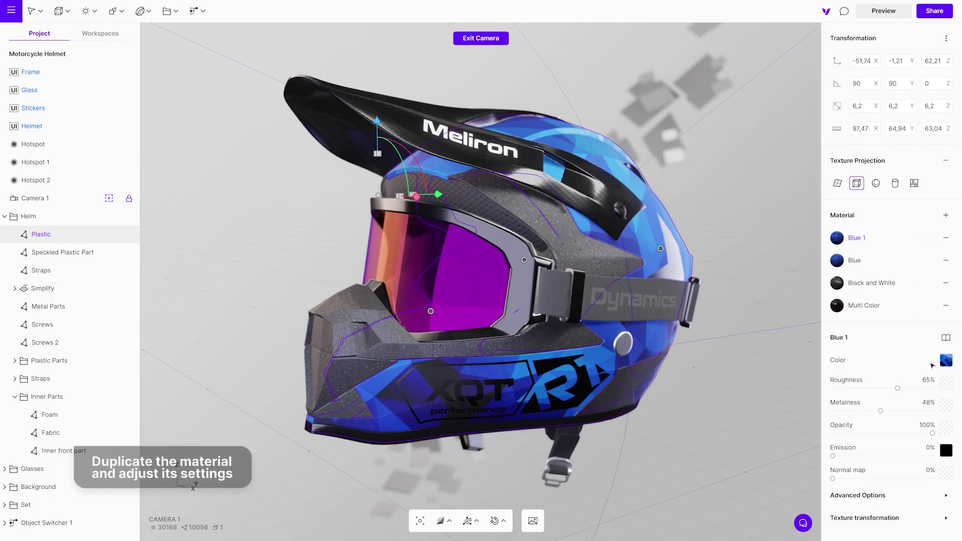
{"action": "left_click", "coordinate": [946, 360]}
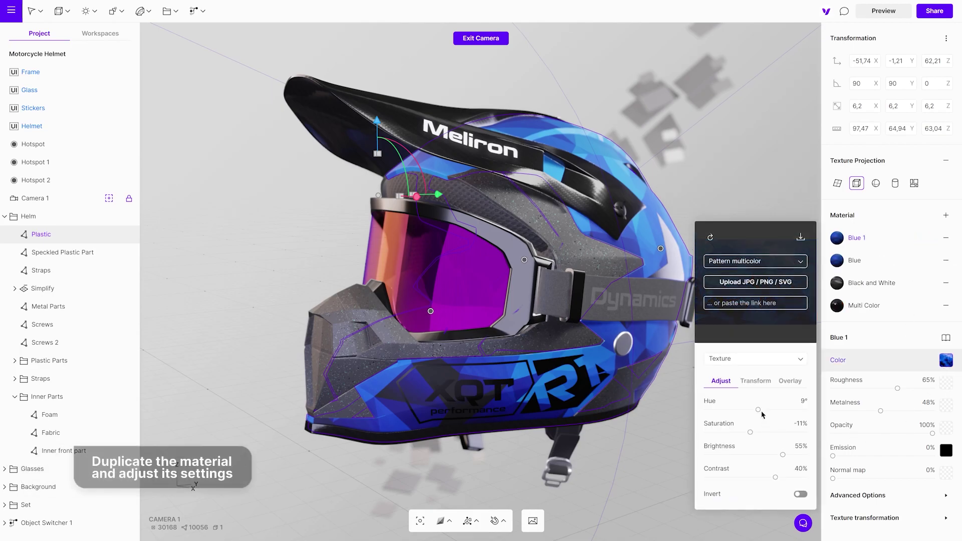
{"action": "left_click_drag", "start_coordinate": [759, 410], "coordinate": [735, 414]}
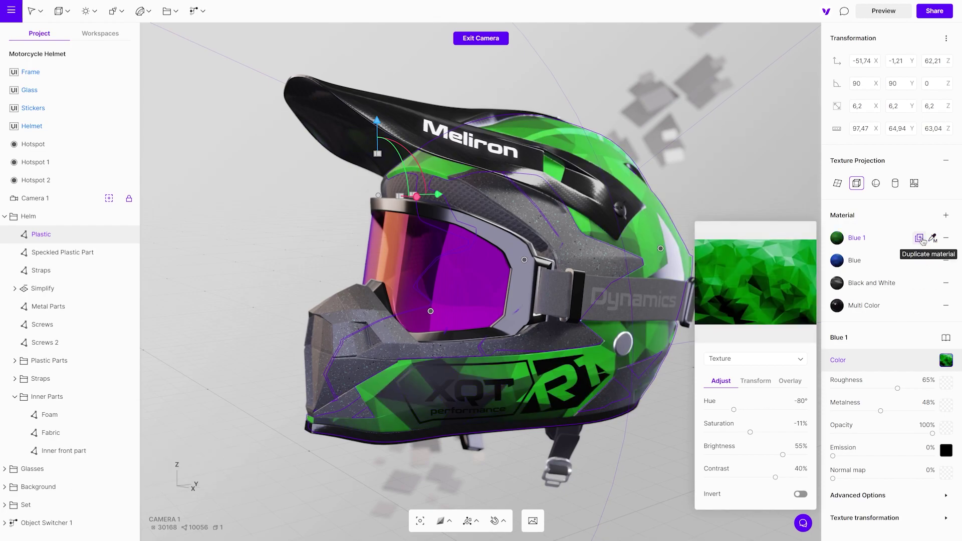
- Duplicate the green Blue 1 material and shift the new copy's colour texture hue far in the positive direction
{"action": "left_click", "coordinate": [919, 238]}
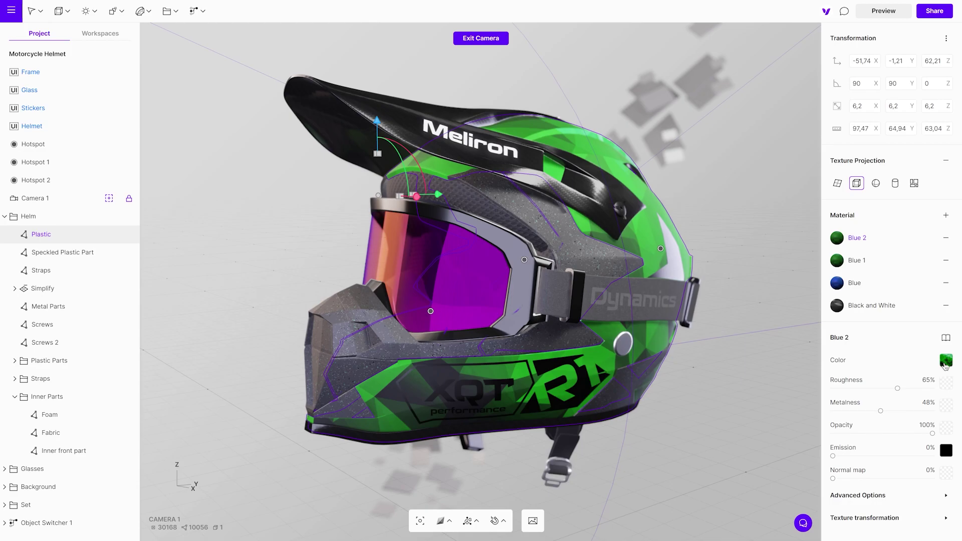
{"action": "left_click", "coordinate": [946, 361]}
{"action": "left_click_drag", "start_coordinate": [734, 410], "coordinate": [803, 419]}
{"action": "left_click", "coordinate": [755, 189]}
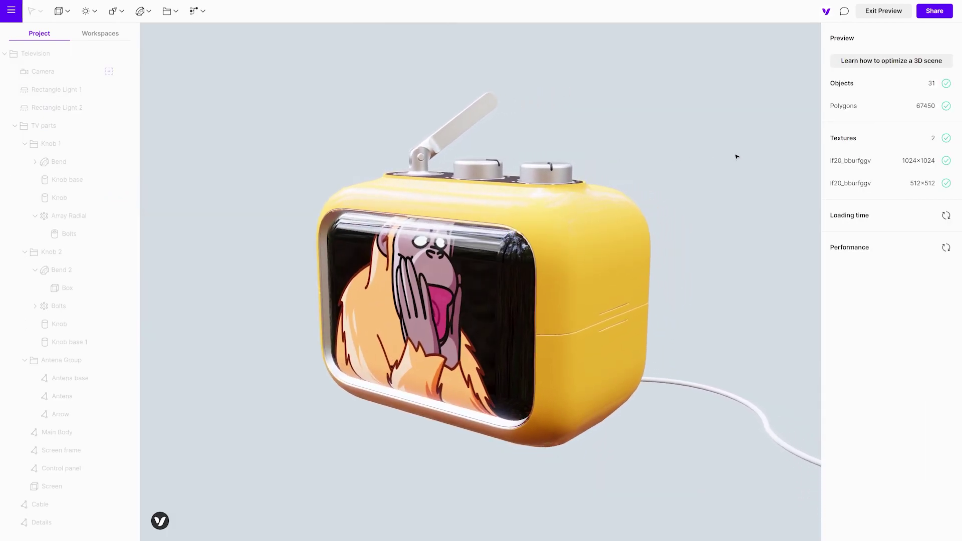
- In the Television scene, leave preview mode and set the Screen box's colour animation resolution to 512px
{"action": "left_click", "coordinate": [897, 13]}
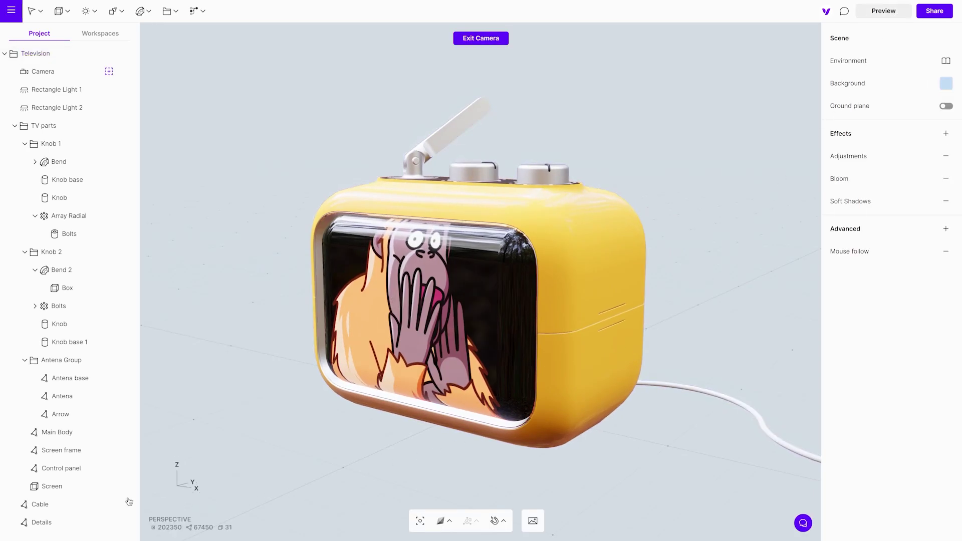
{"action": "left_click", "coordinate": [74, 494]}
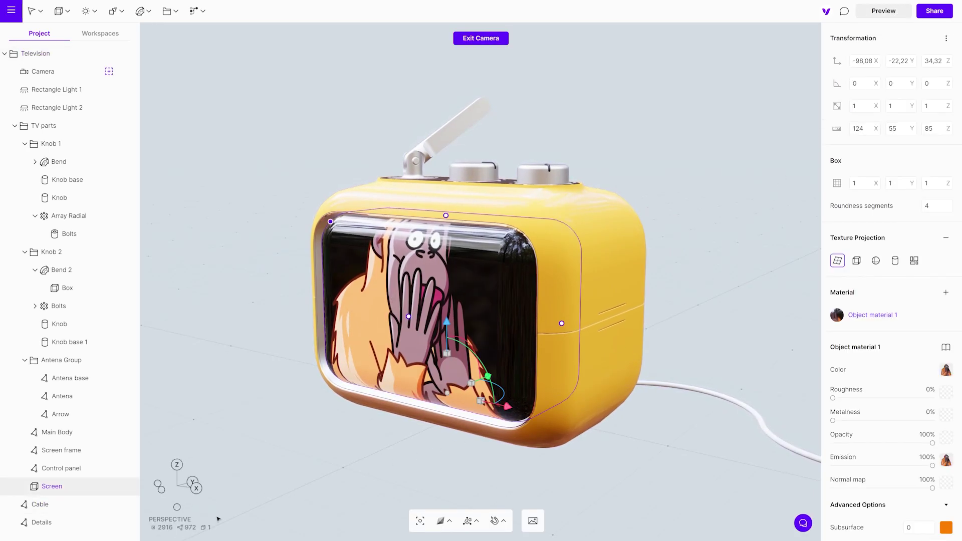
{"action": "left_click", "coordinate": [946, 371]}
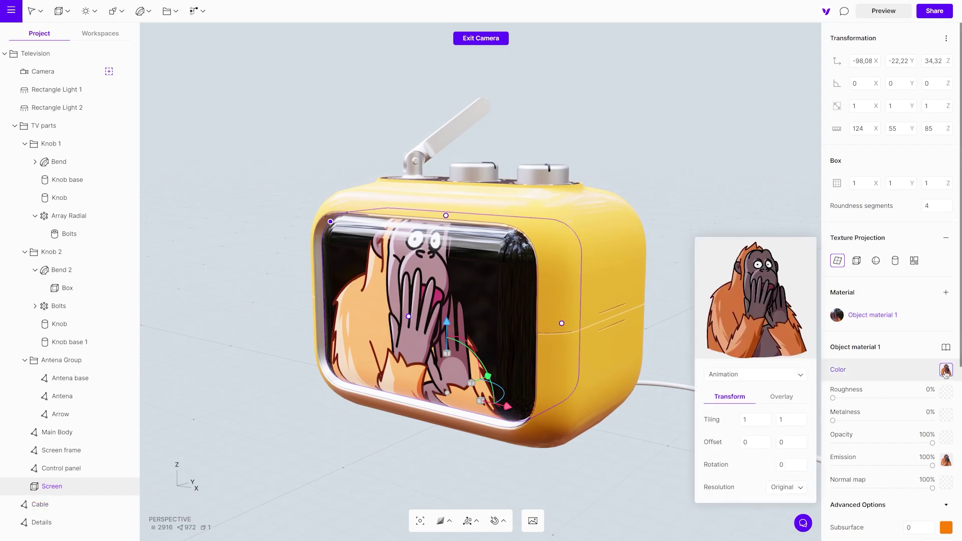
{"action": "left_click", "coordinate": [797, 494]}
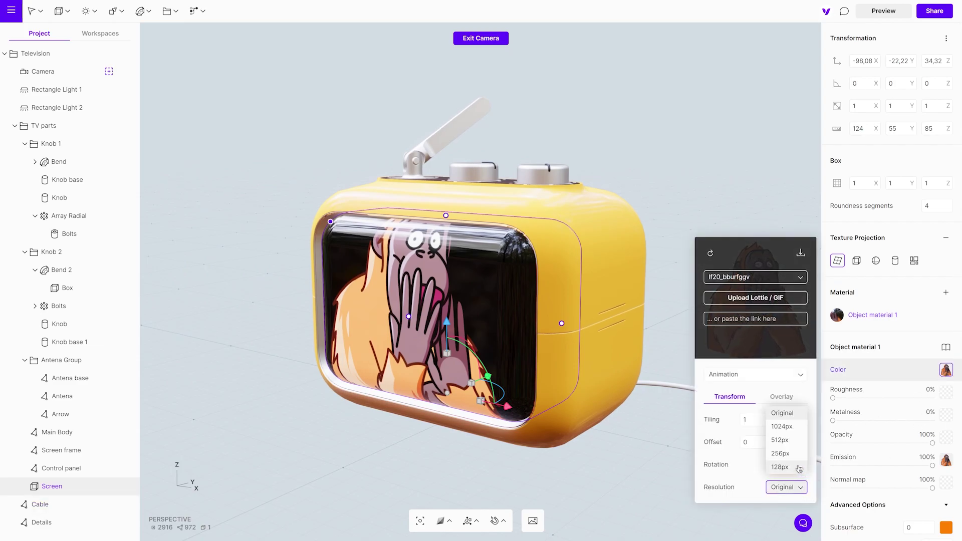
{"action": "left_click", "coordinate": [790, 427]}
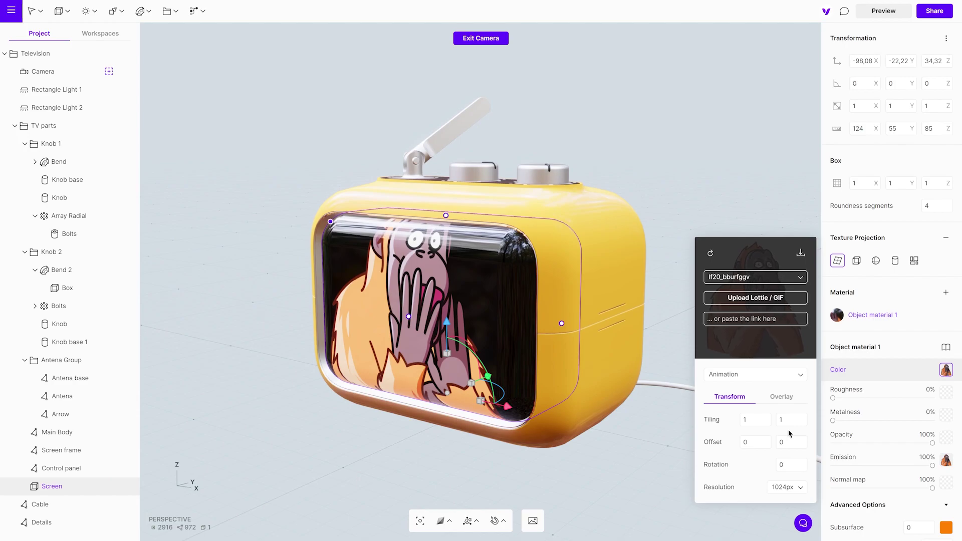
{"action": "left_click", "coordinate": [797, 487]}
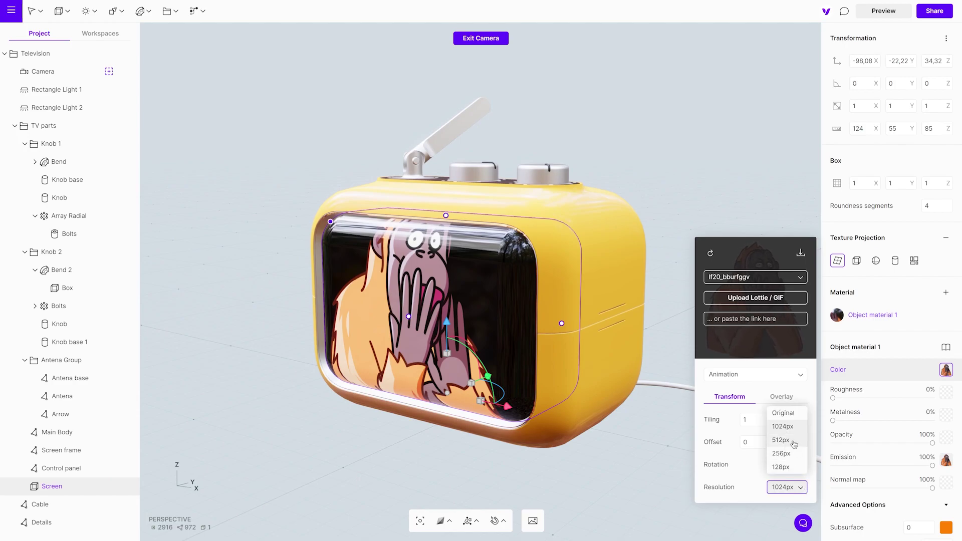
{"action": "left_click", "coordinate": [792, 442]}
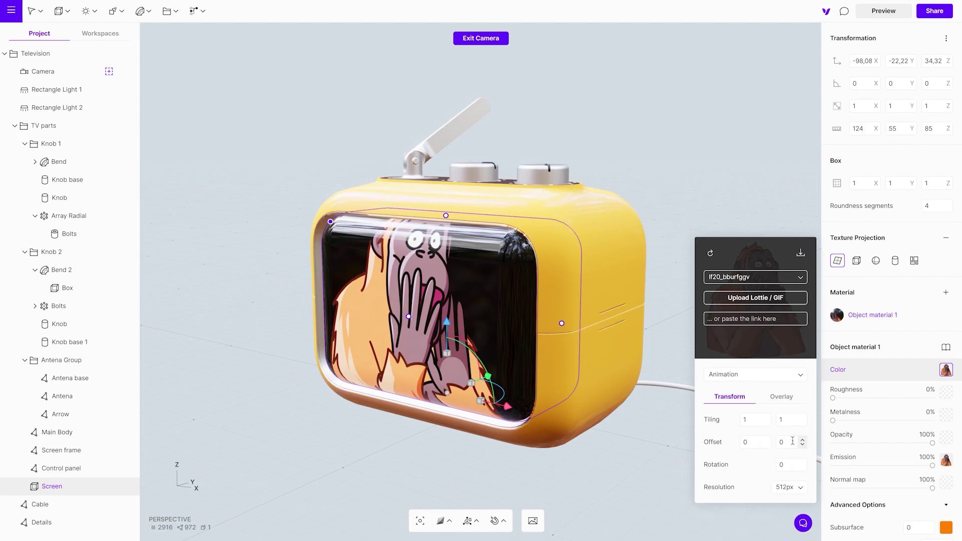
- Set the emission animation resolution of the Screen's material to 512px, deselect the box and preview the scene
{"action": "left_click", "coordinate": [945, 461]}
{"action": "left_click", "coordinate": [787, 494]}
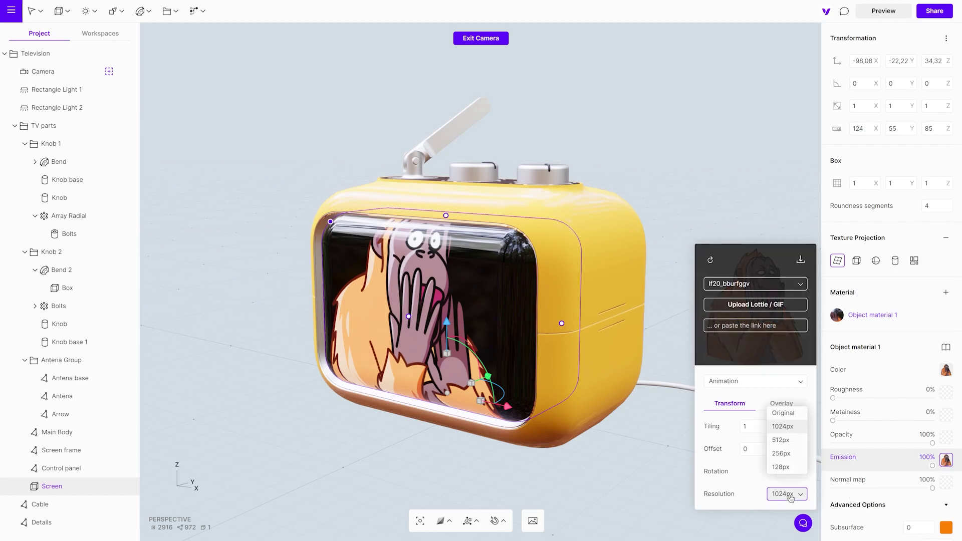
{"action": "left_click", "coordinate": [792, 441]}
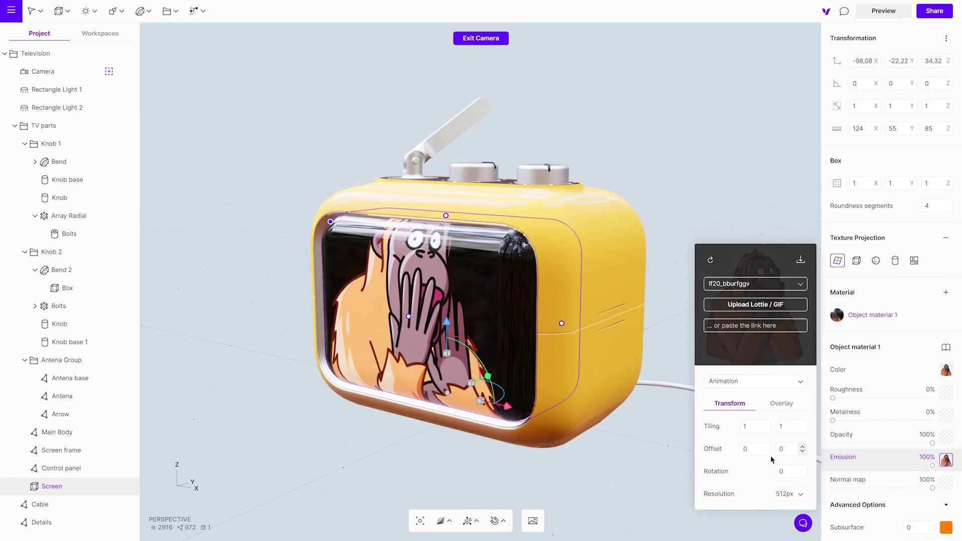
{"action": "left_click", "coordinate": [660, 449]}
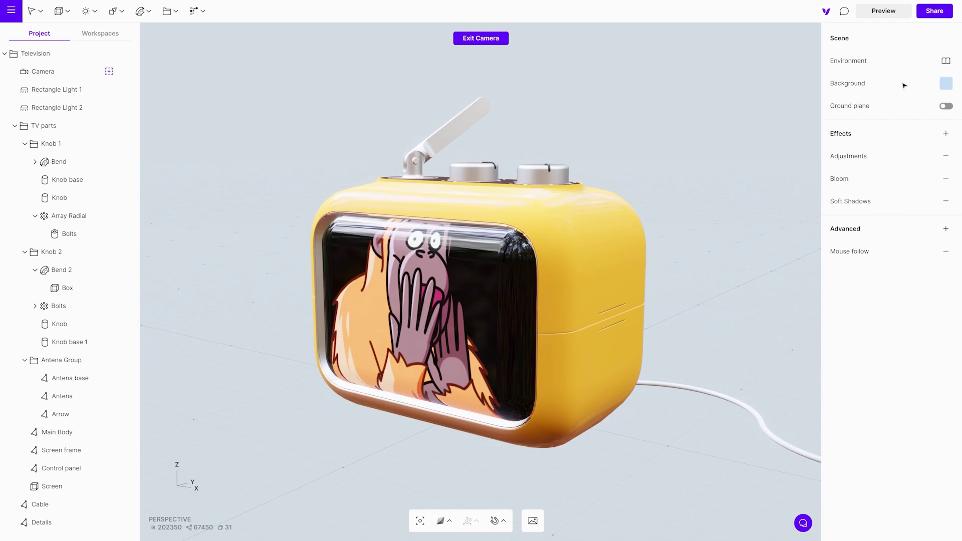
{"action": "left_click", "coordinate": [890, 12]}
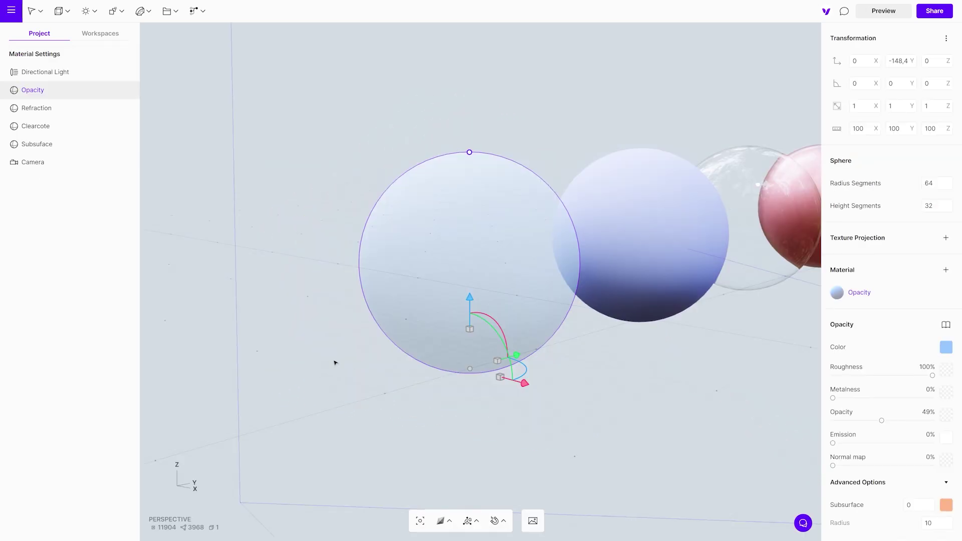
- Try a checkered opacity texture in Blend mode on the Opacity sphere's material and remove it
{"action": "right_click_drag", "start_coordinate": [332, 361], "coordinate": [373, 369]}
{"action": "left_click", "coordinate": [946, 415]}
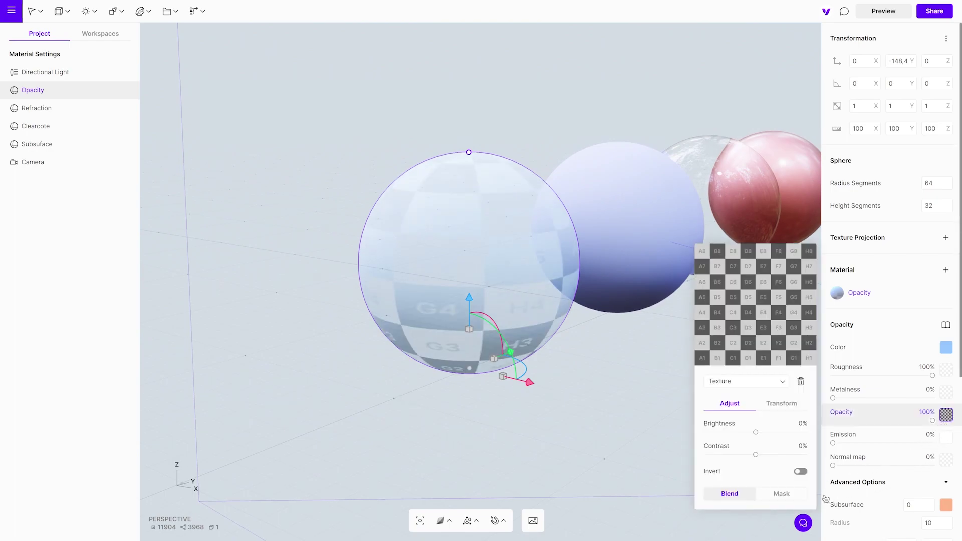
{"action": "left_click", "coordinate": [801, 381]}
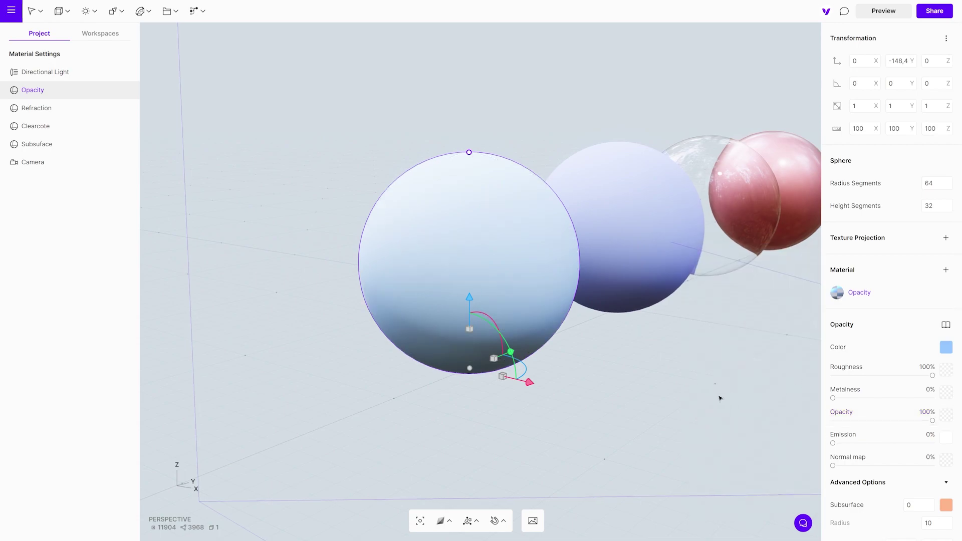
- Set the Opacity material's opacity to 38% and examine how the sphere overlaps the ones behind it
{"action": "right_click_drag", "start_coordinate": [706, 398], "coordinate": [786, 395]}
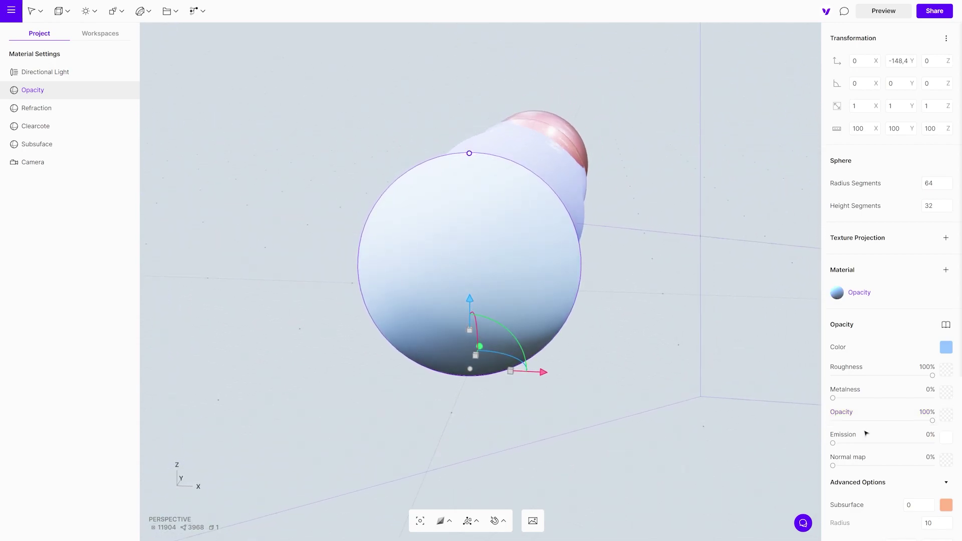
{"action": "left_click_drag", "start_coordinate": [905, 424], "coordinate": [872, 425]}
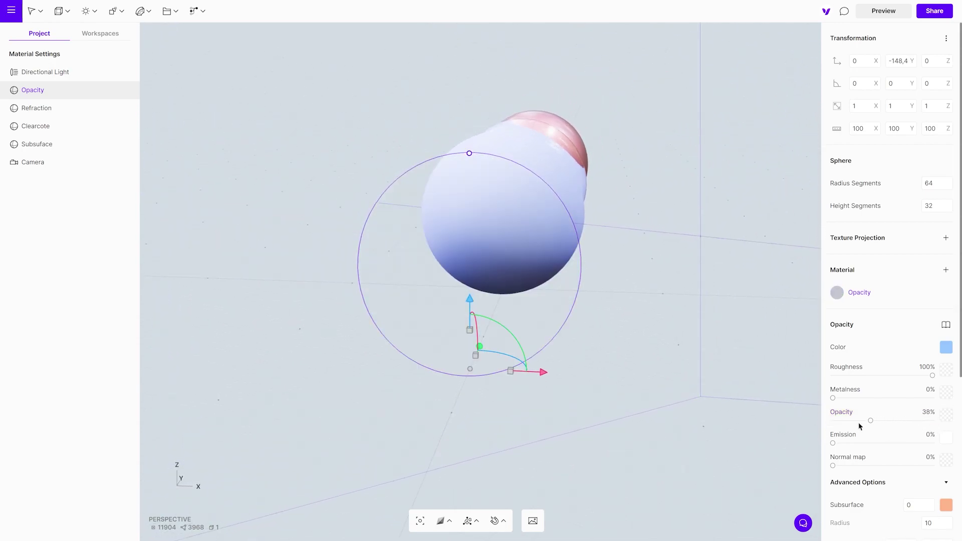
{"action": "right_click_drag", "start_coordinate": [790, 419], "coordinate": [648, 402]}
- Try a checkered opacity texture in Mask mode on the sphere, replacing it with a plain opacity of 45%
{"action": "left_click", "coordinate": [945, 416]}
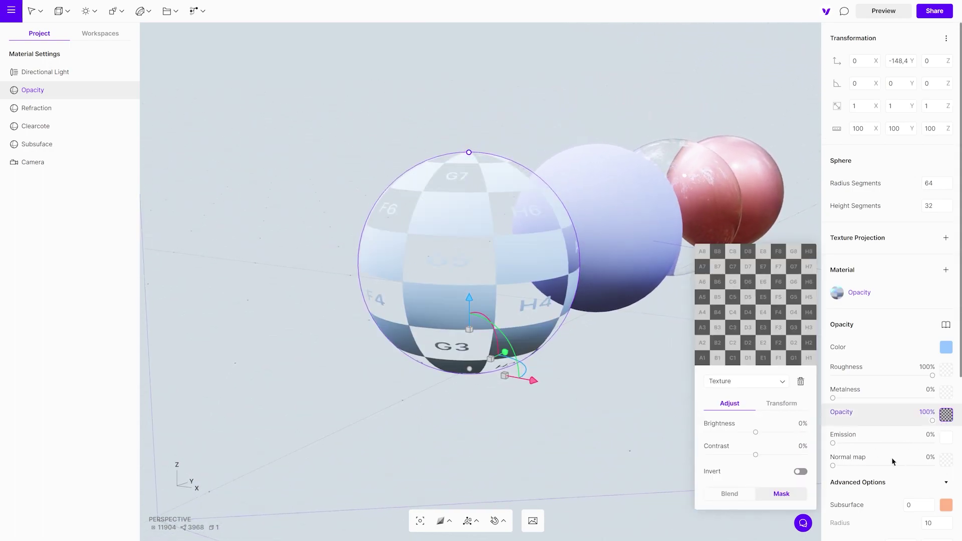
{"action": "left_click", "coordinate": [801, 382]}
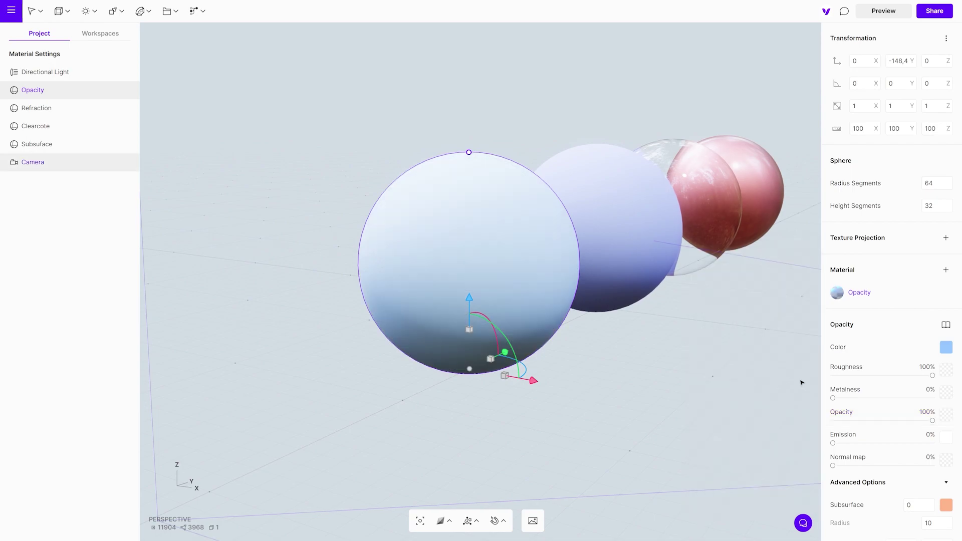
{"action": "left_click_drag", "start_coordinate": [934, 423], "coordinate": [885, 426]}
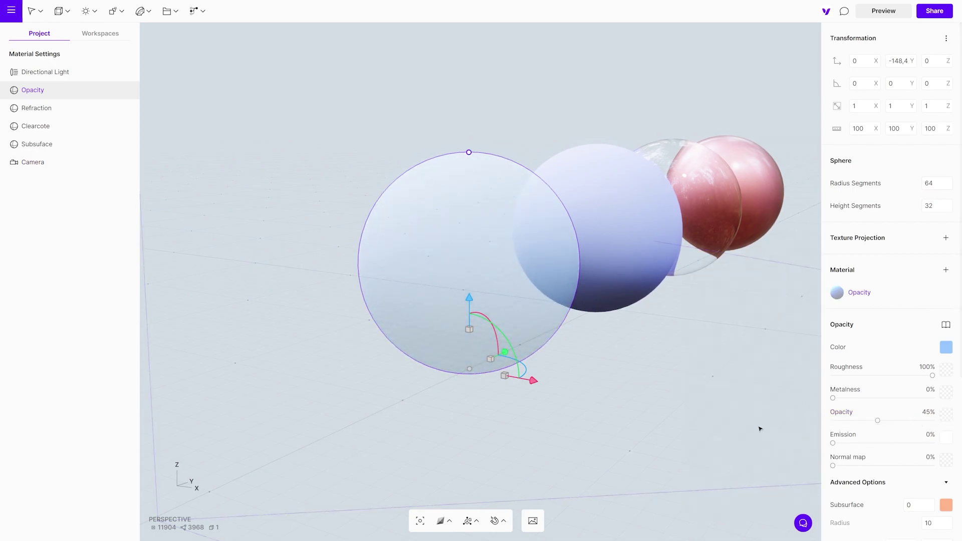
- Try a subsurface value of 0 on the Subsurface sphere's material and restore it to 100
{"action": "double_click", "coordinate": [626, 270]}
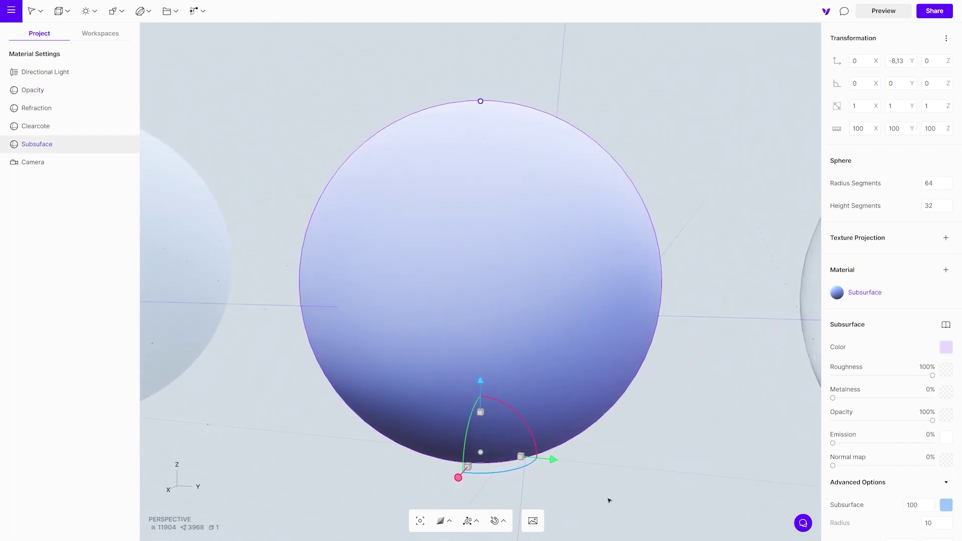
{"action": "left_click", "coordinate": [917, 505]}
{"action": "type", "text": "29"}
{"action": "key", "text": "Return"}
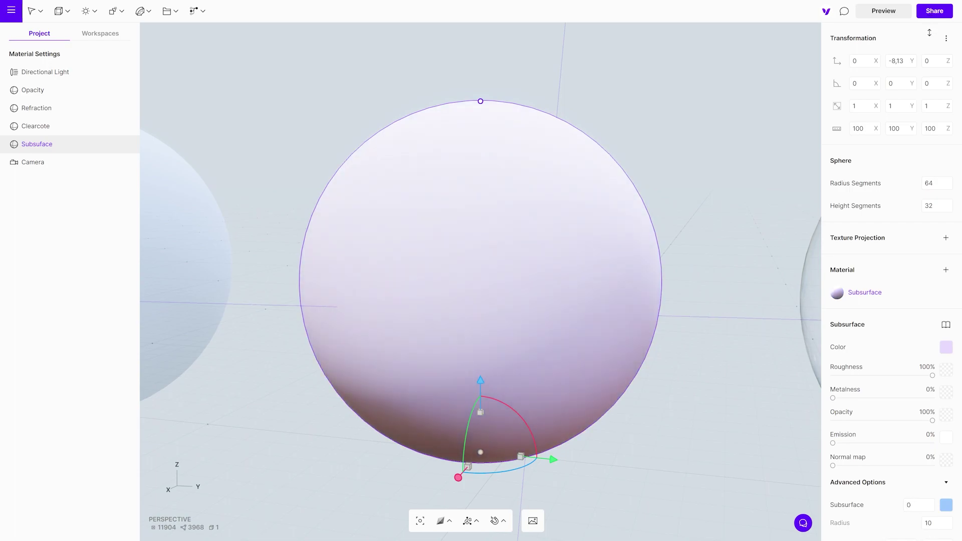
{"action": "left_click_drag", "start_coordinate": [925, 522], "coordinate": [925, 510]}
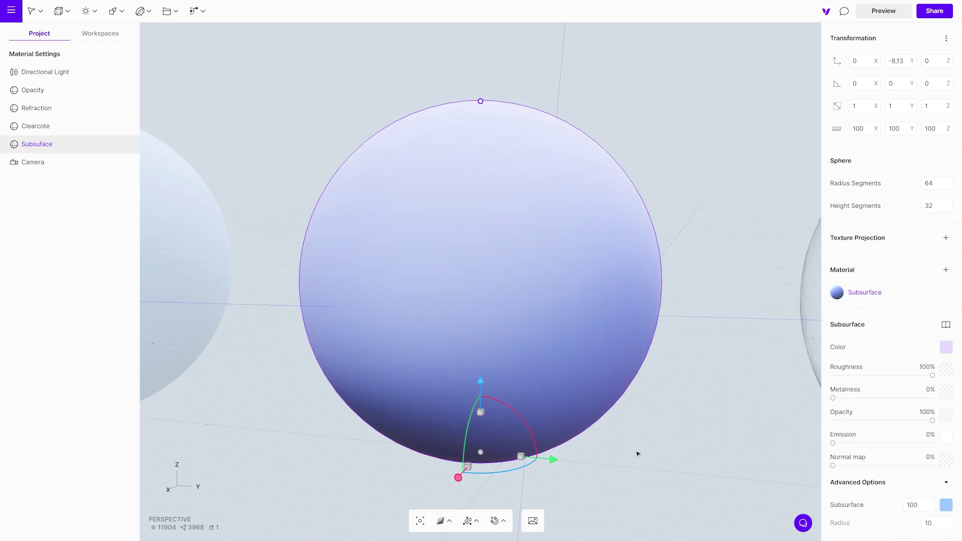
{"action": "left_click_drag", "start_coordinate": [642, 424], "coordinate": [645, 437]}
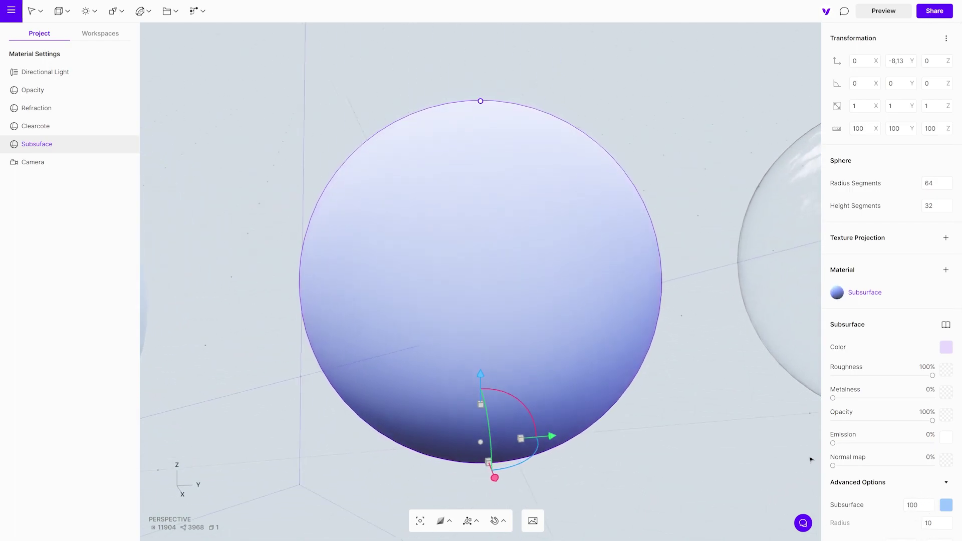
- Focus on the Refraction sphere and set its material's refraction to 0
{"action": "scroll", "coordinate": [750, 438], "scroll_direction": "down", "scroll_amount": 5}
{"action": "left_click", "coordinate": [747, 312]}
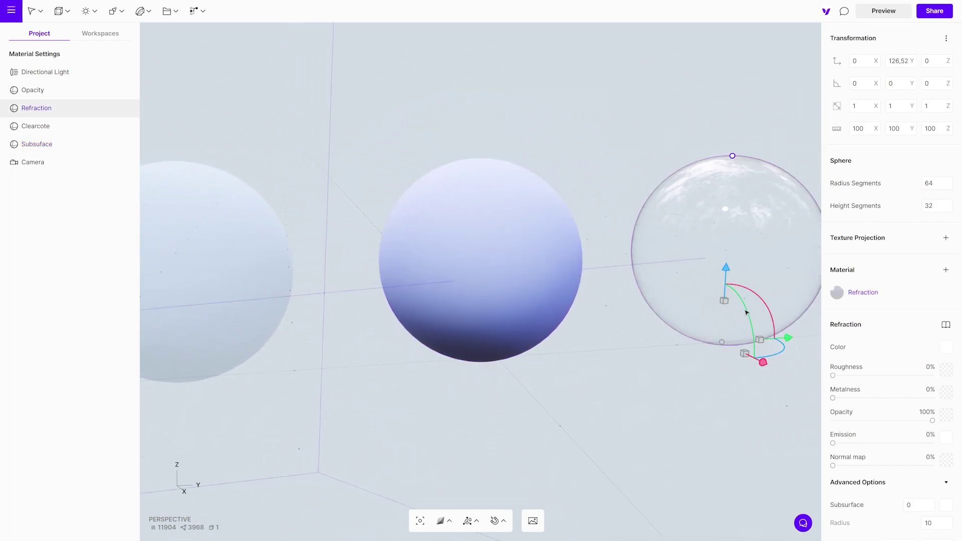
{"action": "key", "text": "f"}
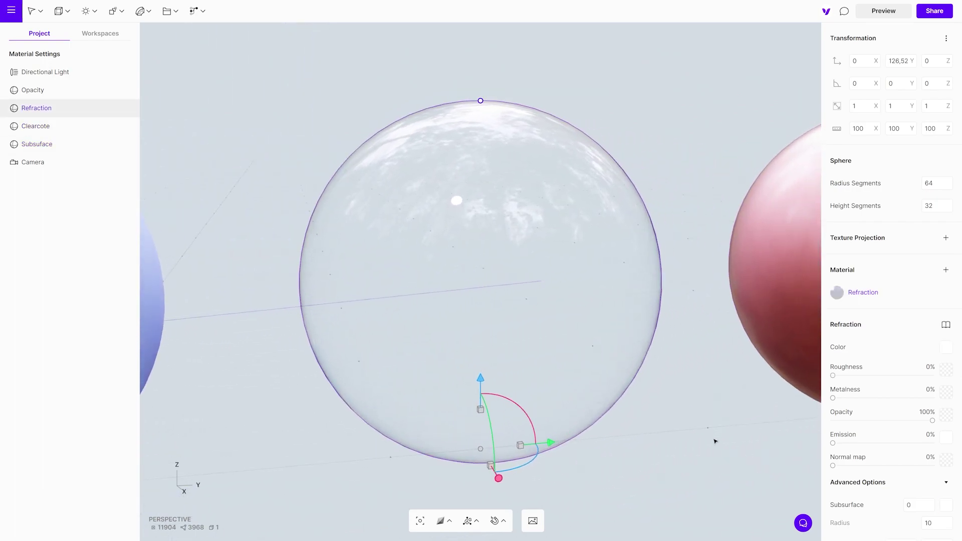
{"action": "scroll", "coordinate": [715, 444], "scroll_direction": "down", "scroll_amount": 3}
{"action": "right_click_drag", "start_coordinate": [648, 317], "coordinate": [722, 375]}
{"action": "scroll", "coordinate": [875, 414], "scroll_direction": "down", "scroll_amount": 3}
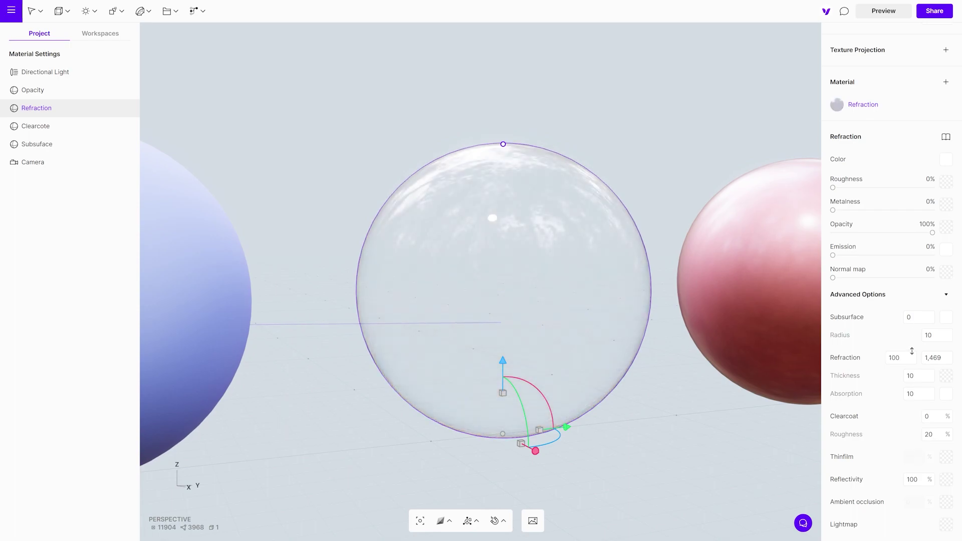
{"action": "left_click_drag", "start_coordinate": [912, 353], "coordinate": [912, 358]}
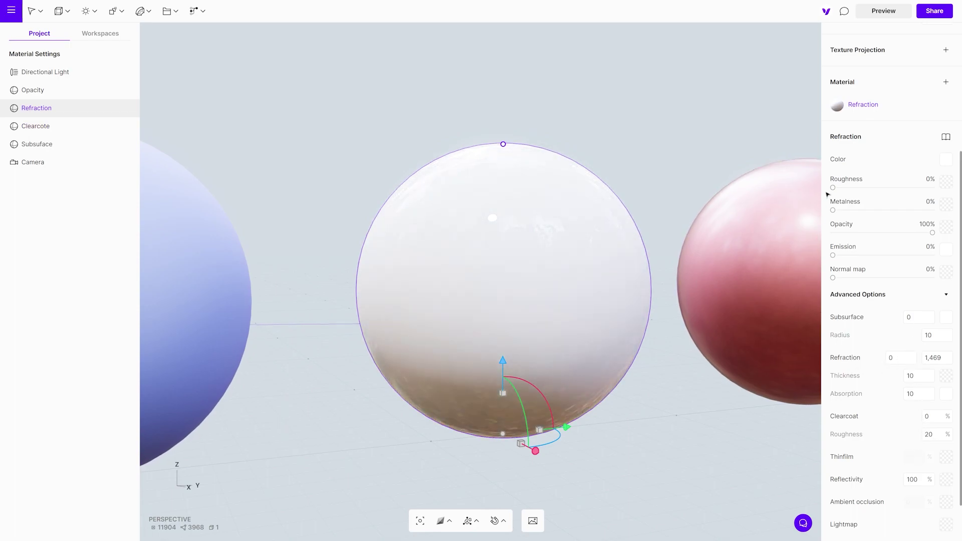
- Change the Refraction material's color to dark grey 333333 and deselect the sphere
{"action": "left_click", "coordinate": [945, 159]}
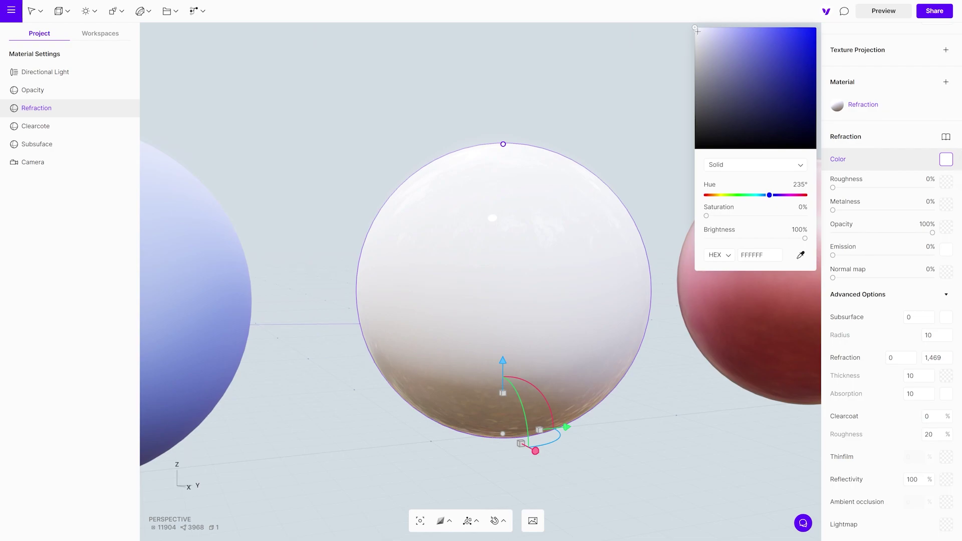
{"action": "left_click", "coordinate": [694, 107]}
{"action": "left_click_drag", "start_coordinate": [695, 106], "coordinate": [694, 125]}
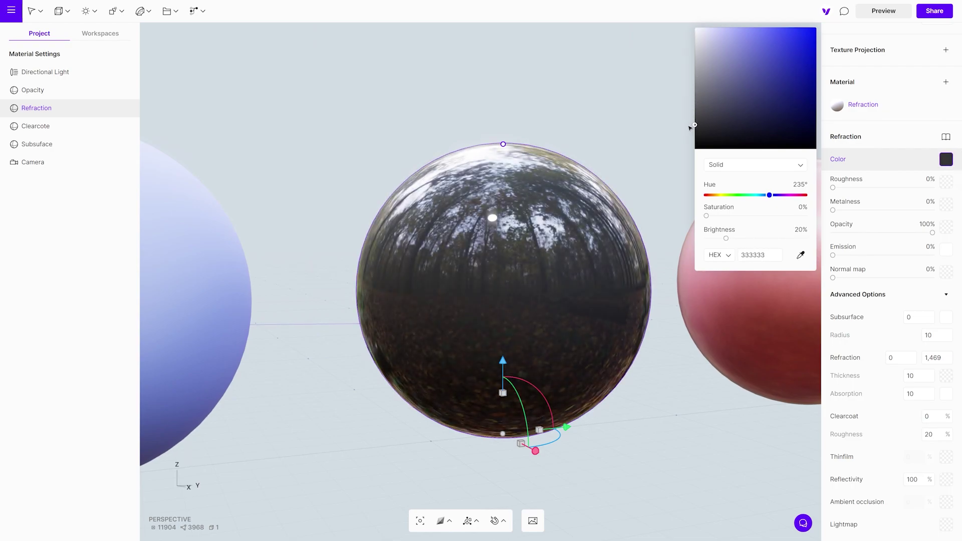
{"action": "left_click", "coordinate": [640, 155]}
{"action": "left_click", "coordinate": [640, 155]}
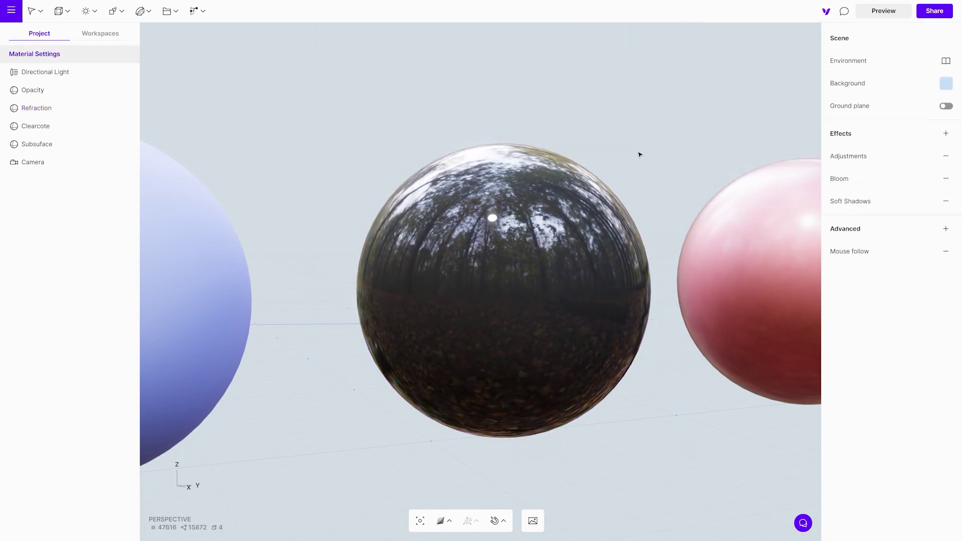
- Focus on the Clearcote sphere and adjust the clearcoat amount in its material's advanced options
{"action": "left_click", "coordinate": [769, 305]}
{"action": "key", "text": "f"}
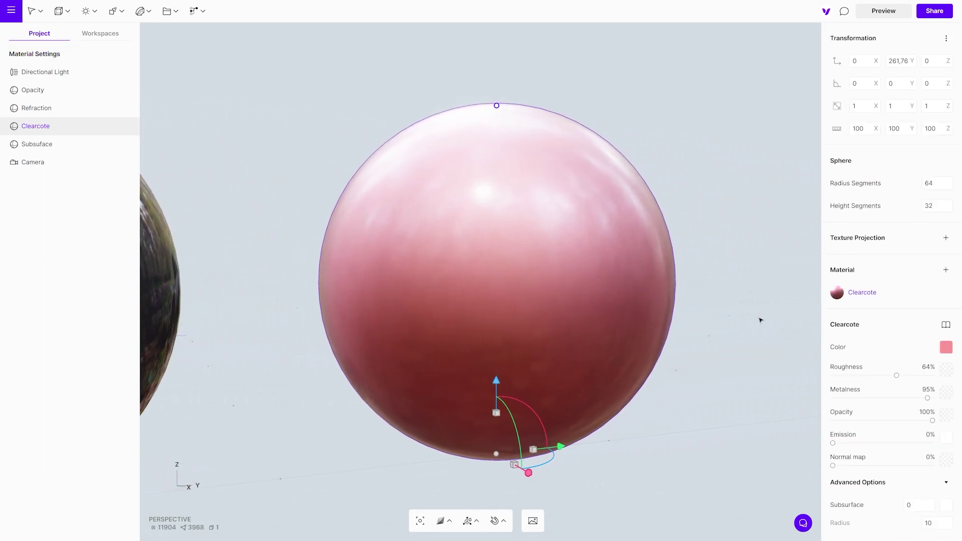
{"action": "right_click_drag", "start_coordinate": [755, 296], "coordinate": [482, 317]}
{"action": "scroll", "coordinate": [926, 408], "scroll_direction": "down", "scroll_amount": 4}
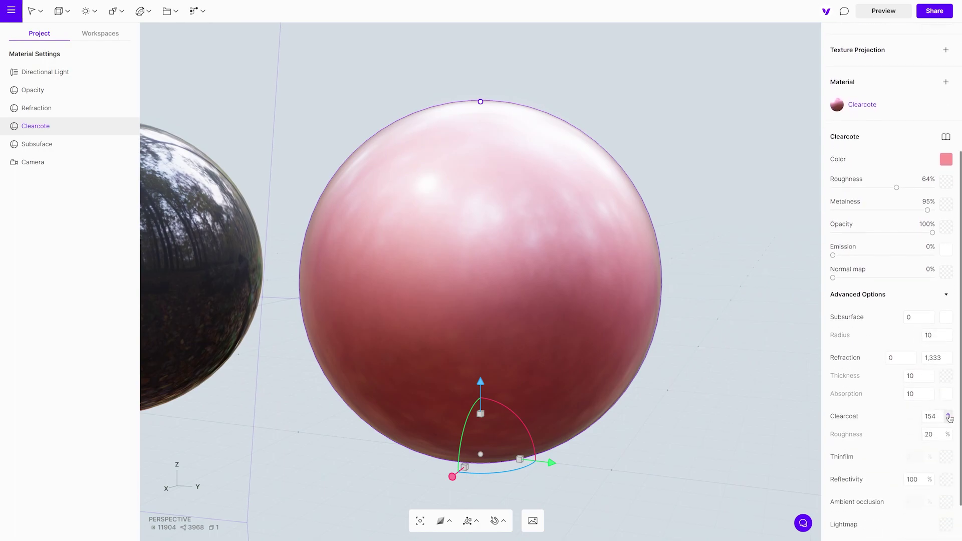
{"action": "left_click_drag", "start_coordinate": [951, 474], "coordinate": [946, 528]}
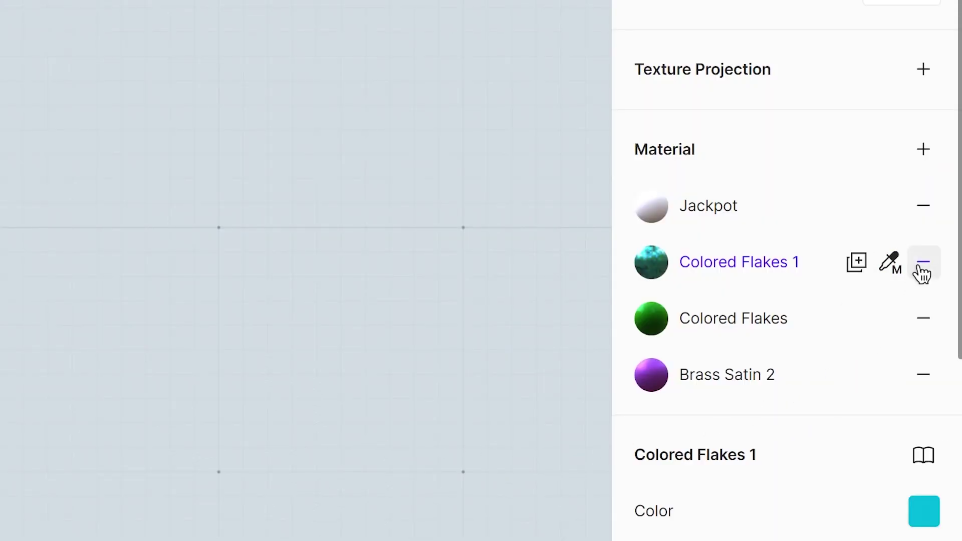
- Remove the Colored Flakes 1, Colored Flakes and Brass Satin 2 materials from the object, keeping only Jackpot
{"action": "left_click", "coordinate": [925, 267]}
{"action": "left_click", "coordinate": [925, 267]}
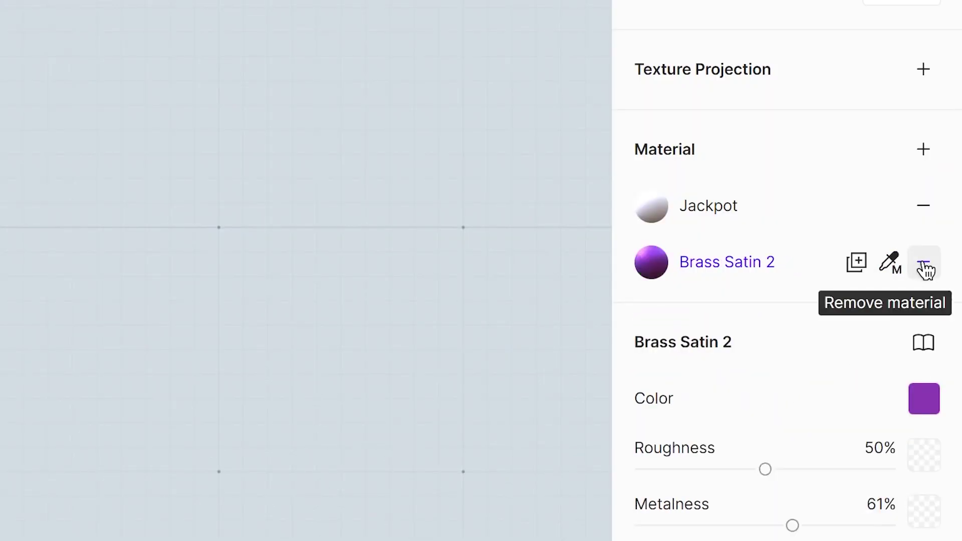
{"action": "left_click", "coordinate": [925, 268]}
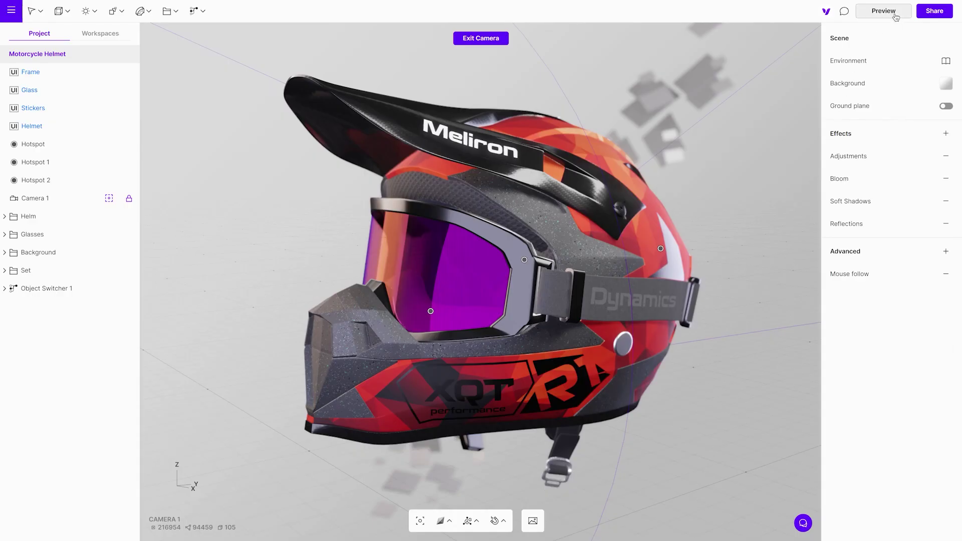
- Preview the Motorcycle Helmet scene, run the performance test and exit the preview
{"action": "left_click", "coordinate": [895, 15]}
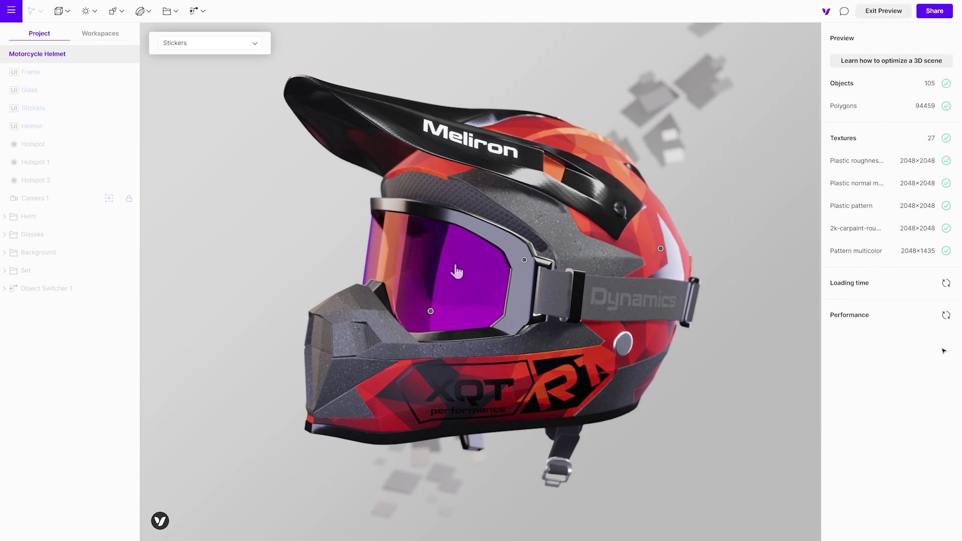
{"action": "left_click", "coordinate": [946, 315]}
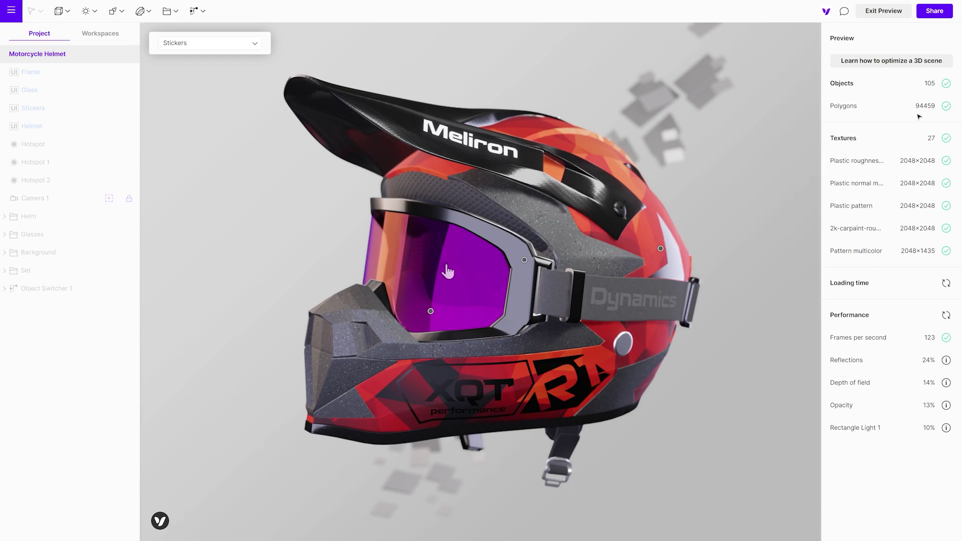
{"action": "left_click", "coordinate": [880, 12]}
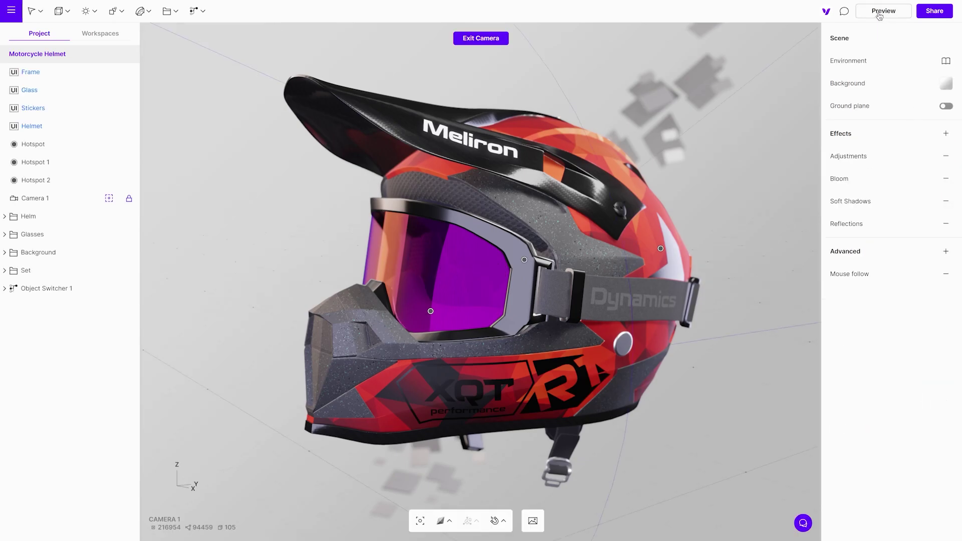
- Remove the Reflections, Bloom and Soft Shadows effects from the Motorcycle Helmet scene
{"action": "left_click", "coordinate": [947, 226]}
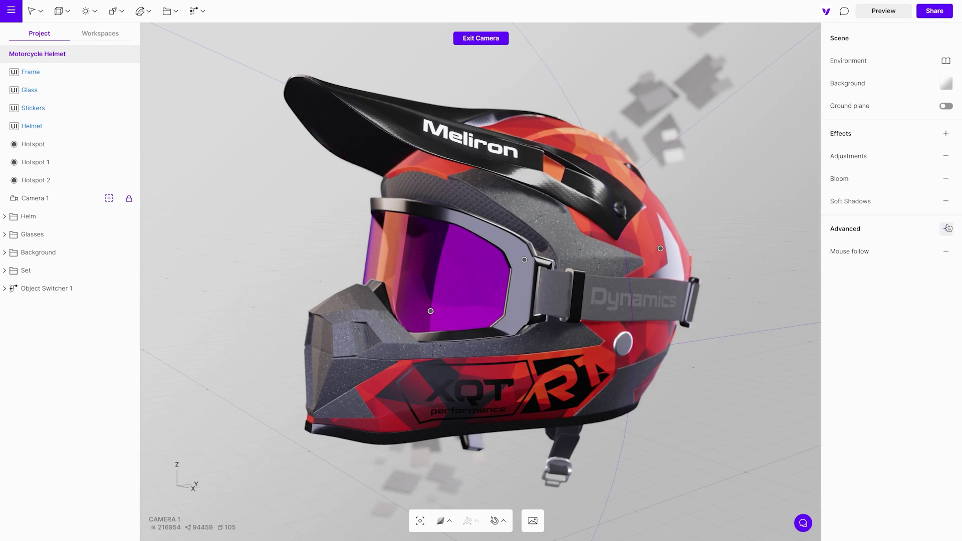
{"action": "left_click", "coordinate": [947, 180]}
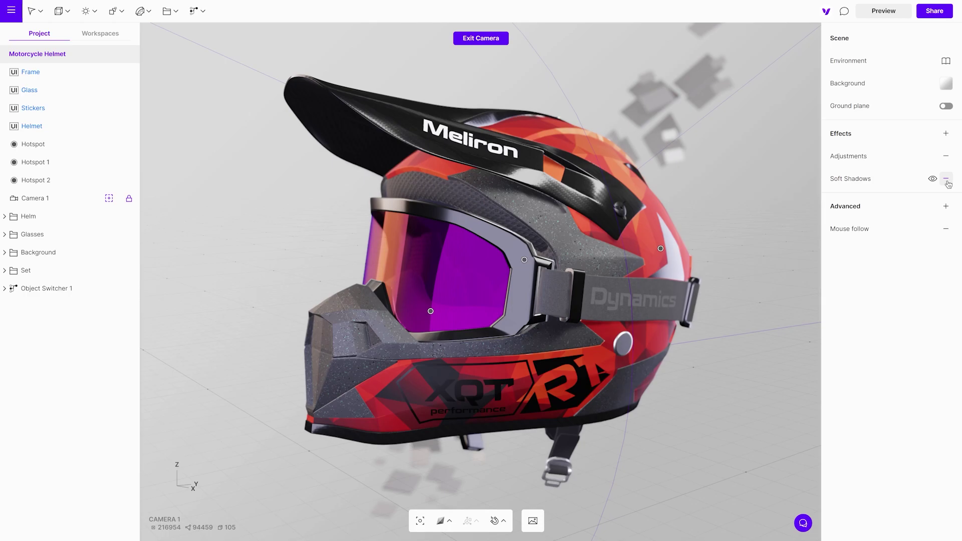
{"action": "left_click", "coordinate": [947, 180]}
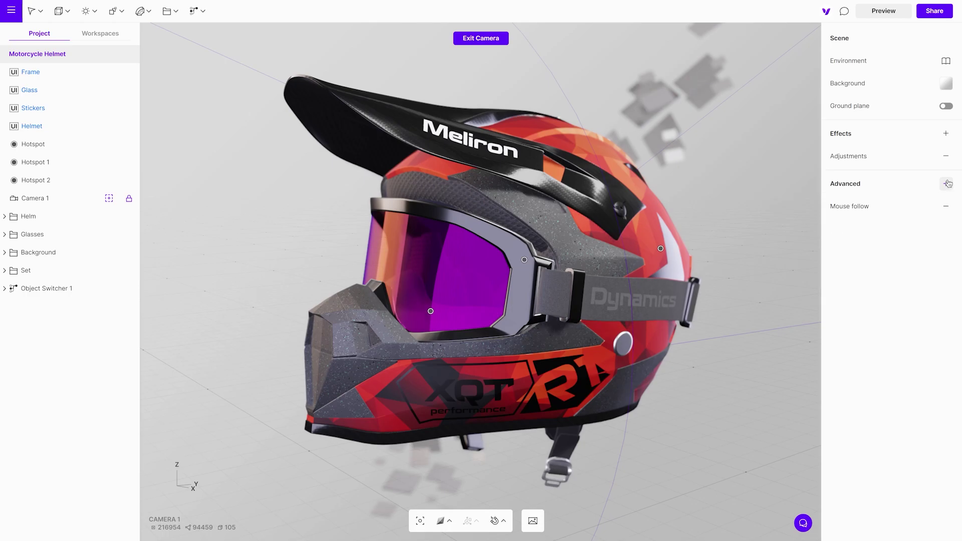
- Repeat the performance test in preview with the reduced effects, examine the frame rate and exit the preview
{"action": "left_click", "coordinate": [892, 15]}
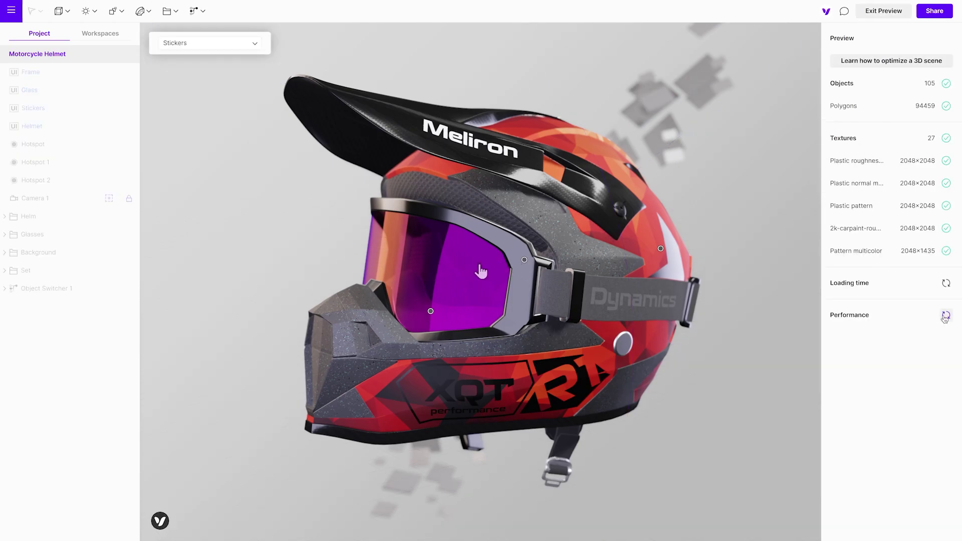
{"action": "left_click", "coordinate": [946, 315]}
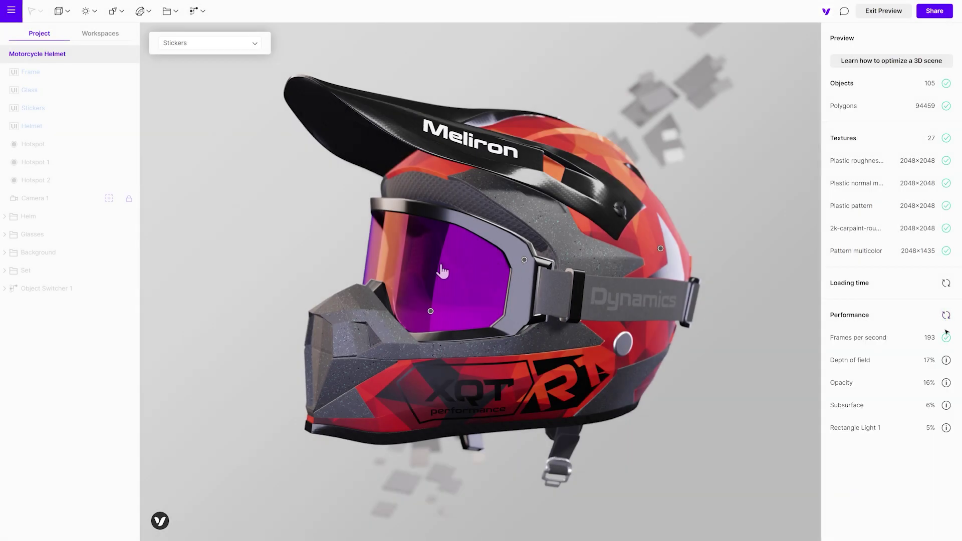
{"action": "mouse_move", "coordinate": [945, 344]}
{"action": "left_click", "coordinate": [870, 11]}
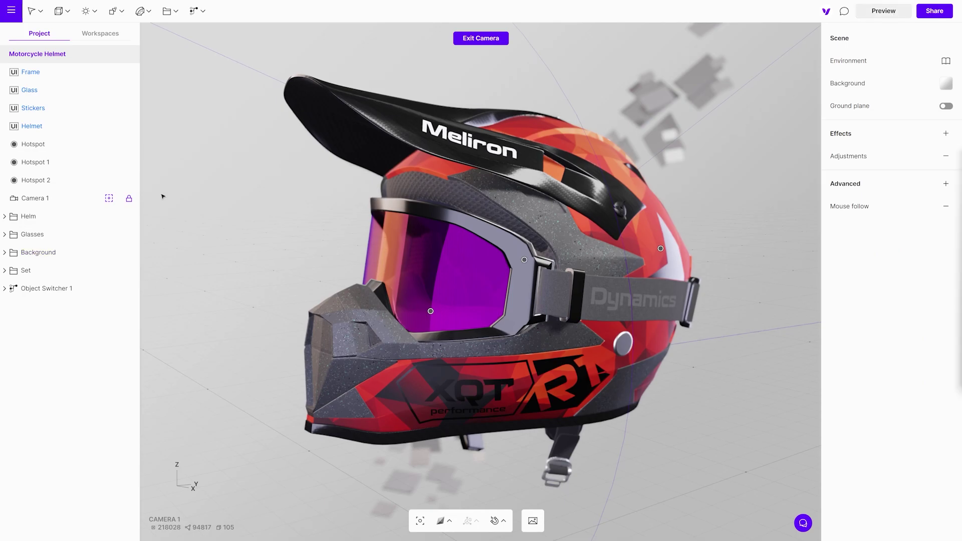
- Leave the Camera 1 view, inspect the lights in the Set folder and delete Rectangle Light 1
{"action": "left_click", "coordinate": [108, 198]}
{"action": "left_click", "coordinate": [4, 270]}
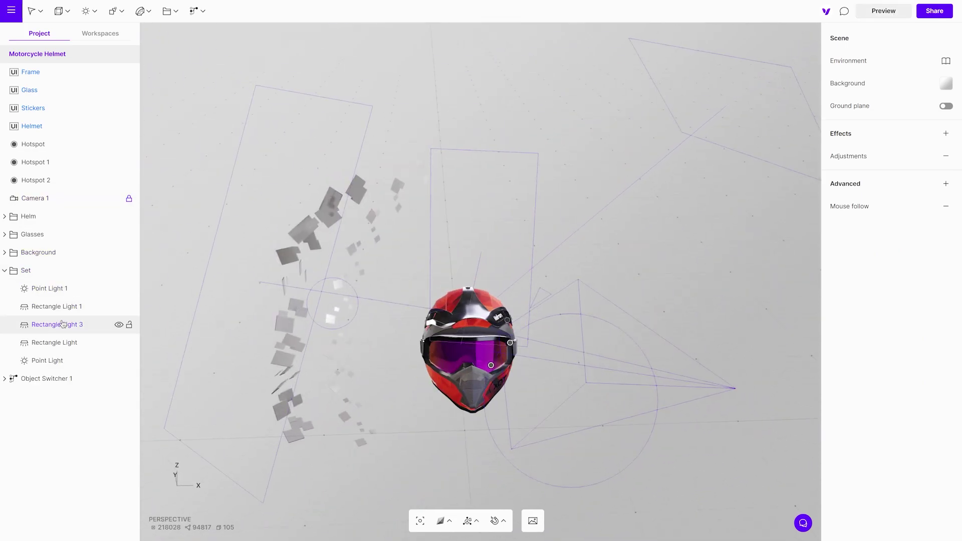
{"action": "left_click", "coordinate": [51, 289]}
{"action": "left_click", "coordinate": [535, 234]}
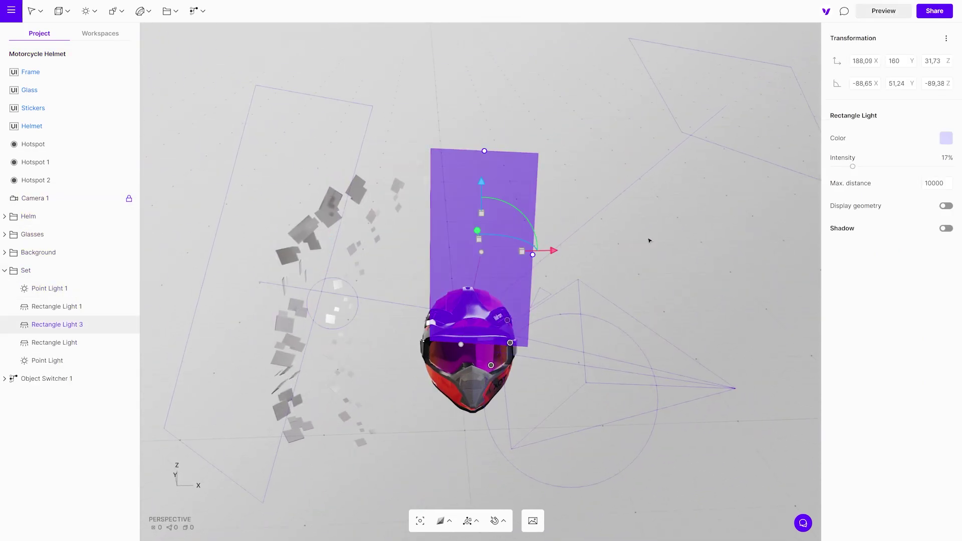
{"action": "left_click", "coordinate": [767, 159]}
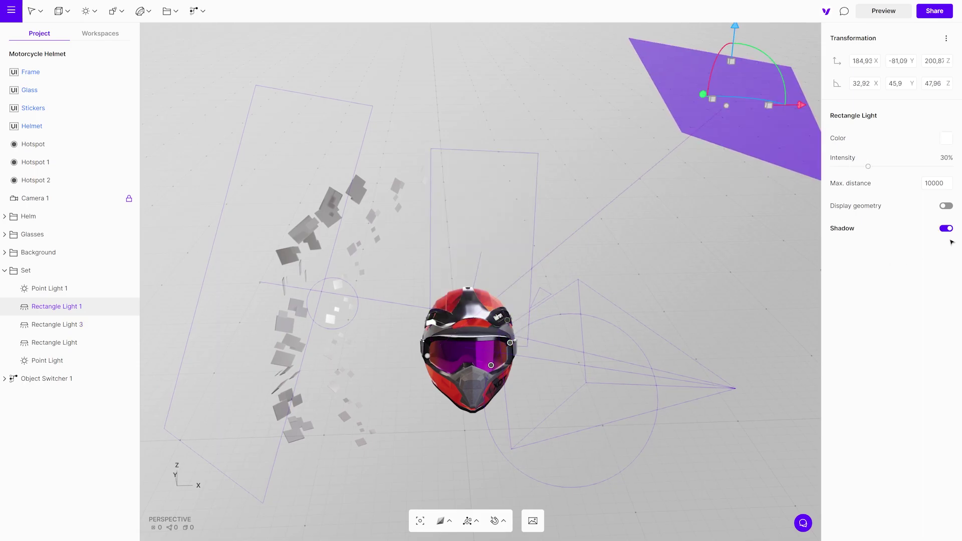
{"action": "key", "text": "Delete"}
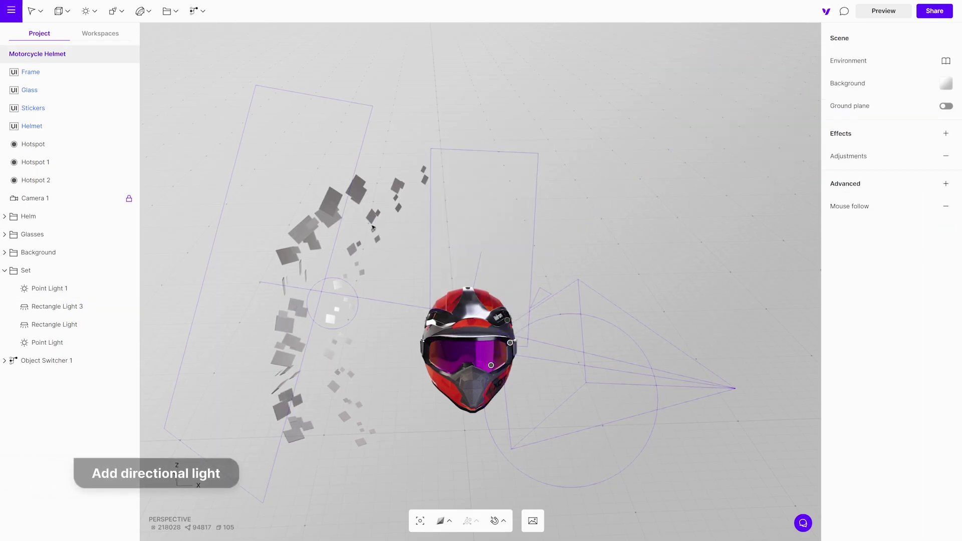
- Add a directional light, place it above and behind the helmet using orthographic views, and aim it at the helmet
{"action": "left_click", "coordinate": [93, 10]}
{"action": "left_click", "coordinate": [100, 75]}
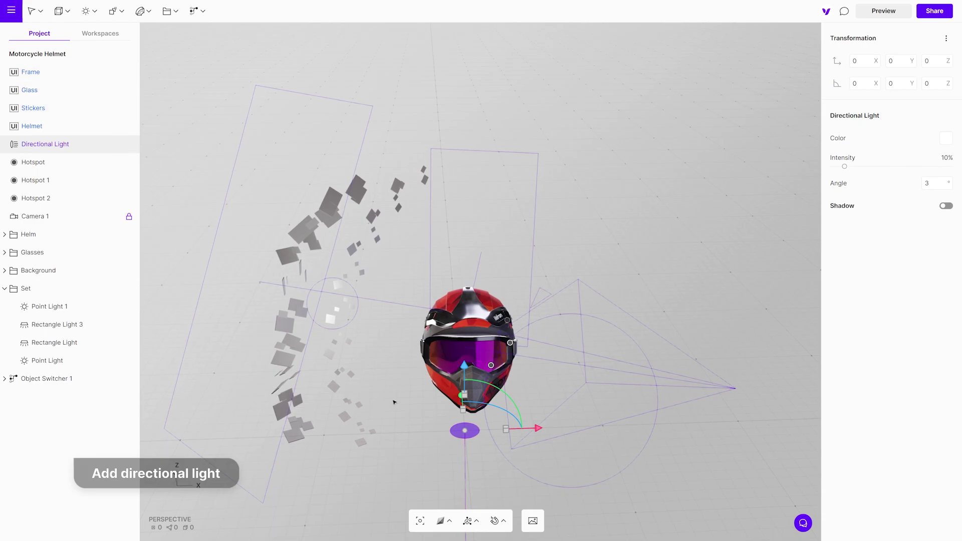
{"action": "key", "text": "1"}
{"action": "left_click_drag", "start_coordinate": [507, 384], "coordinate": [798, 103]}
{"action": "key", "text": "3"}
{"action": "left_click_drag", "start_coordinate": [485, 103], "coordinate": [723, 133]}
{"action": "left_click", "coordinate": [679, 461]}
{"action": "left_click_drag", "start_coordinate": [678, 461], "coordinate": [449, 333]}
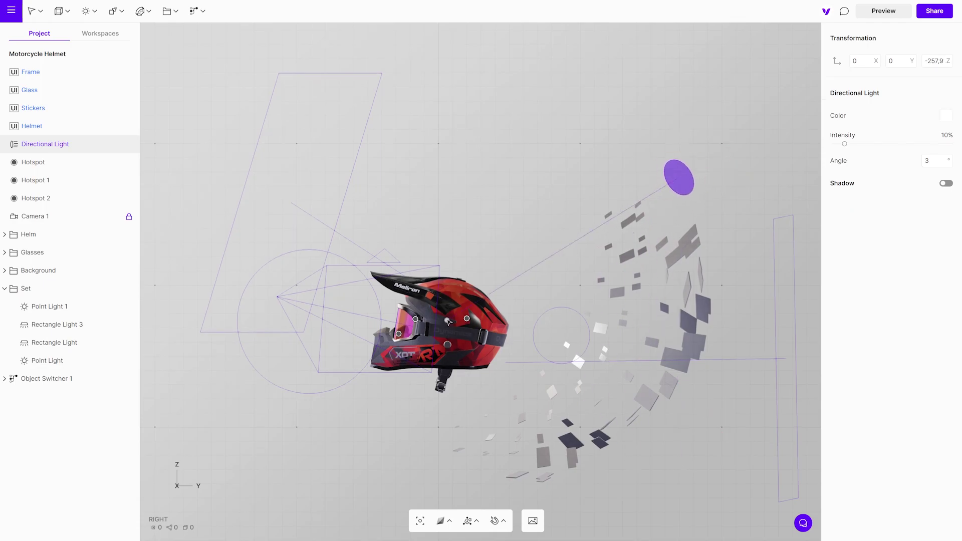
- Look through Camera 1, raise the directional light's intensity above 100%, enable its shadow and deselect it
{"action": "left_click", "coordinate": [109, 216]}
{"action": "left_click", "coordinate": [109, 217]}
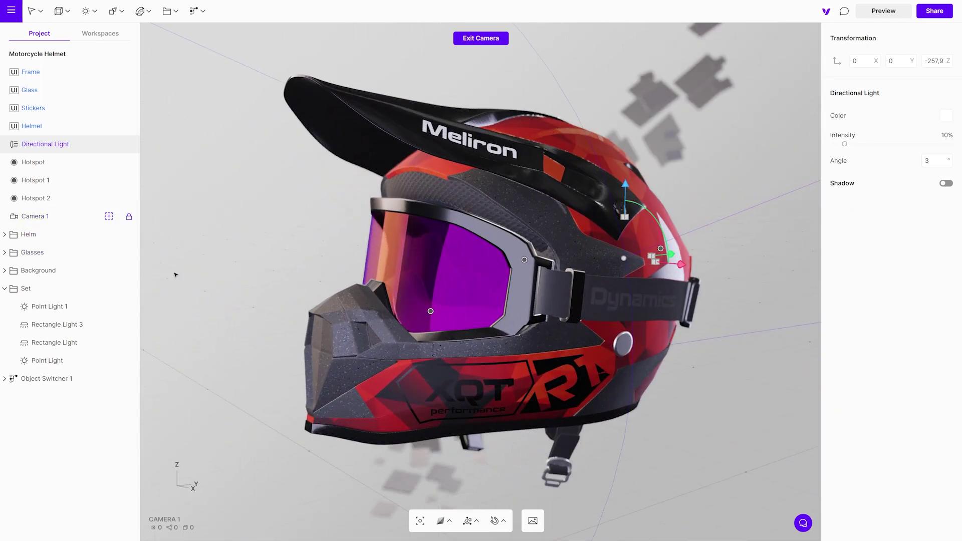
{"action": "left_click_drag", "start_coordinate": [845, 144], "coordinate": [957, 145]}
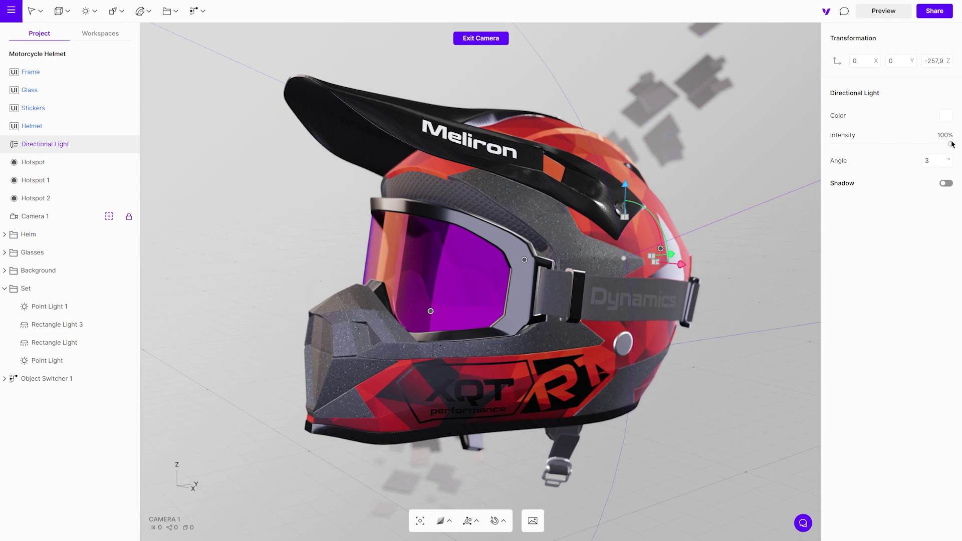
{"action": "left_click", "coordinate": [947, 184]}
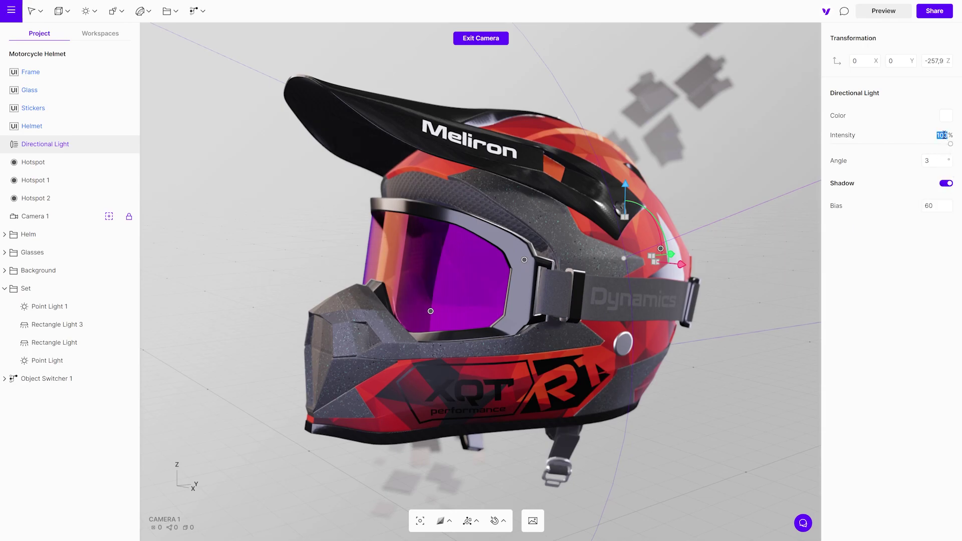
{"action": "left_click_drag", "start_coordinate": [945, 135], "coordinate": [948, 146]}
{"action": "left_click", "coordinate": [799, 149]}
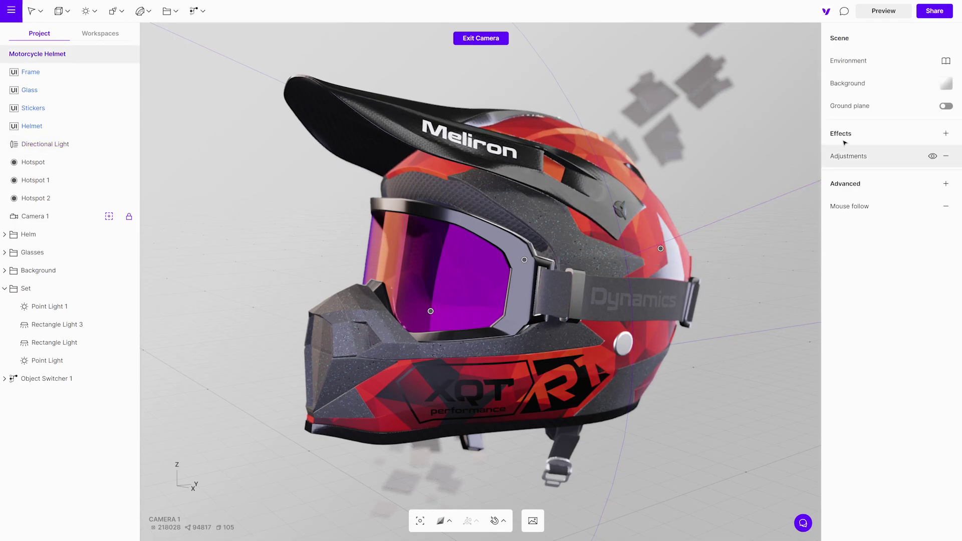
- Run the performance test in preview with the new directional light, examine the frame rate and exit the preview
{"action": "left_click", "coordinate": [897, 12]}
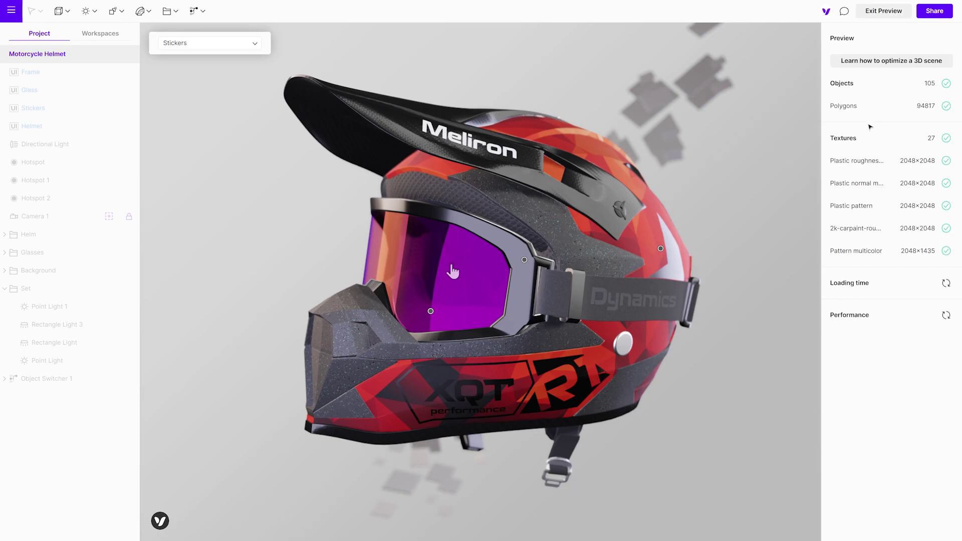
{"action": "left_click", "coordinate": [946, 315]}
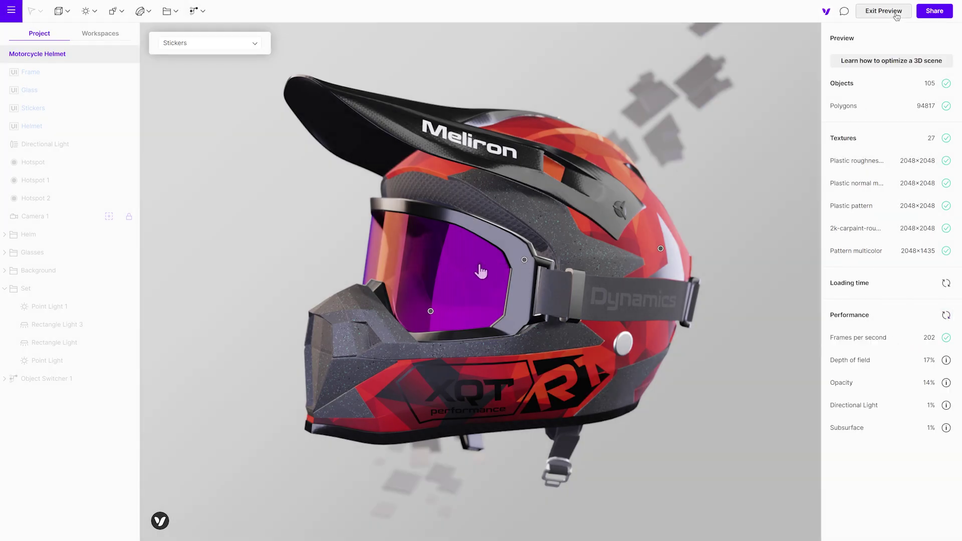
{"action": "left_click", "coordinate": [884, 11]}
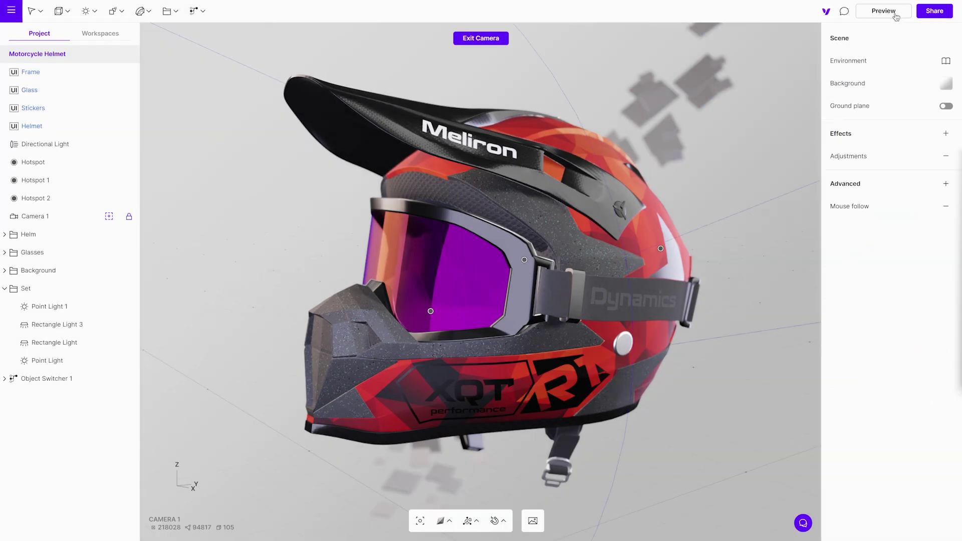
- Unlock Camera 1, pull it back from the helmet, lock it again and disable its depth of field
{"action": "left_click", "coordinate": [112, 219]}
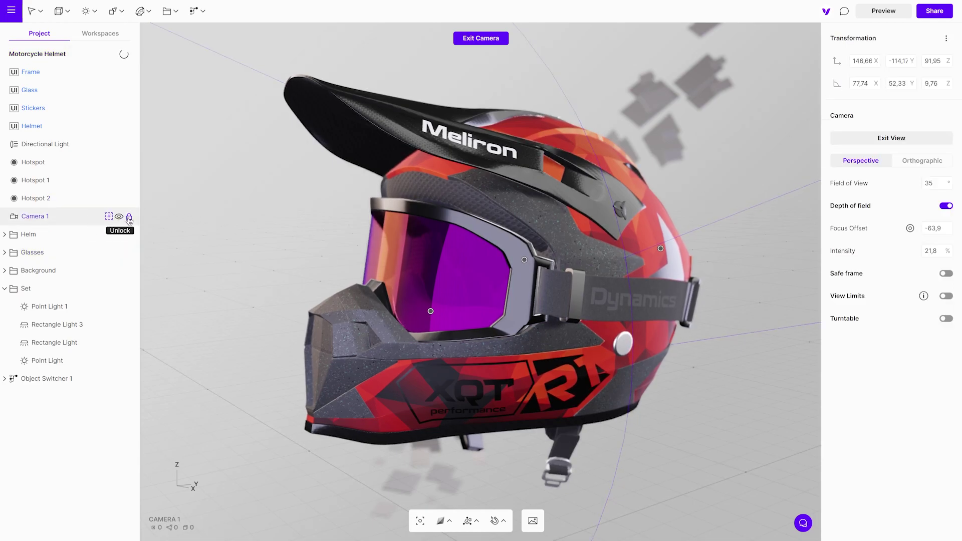
{"action": "scroll", "coordinate": [564, 344], "scroll_direction": "down", "scroll_amount": 5}
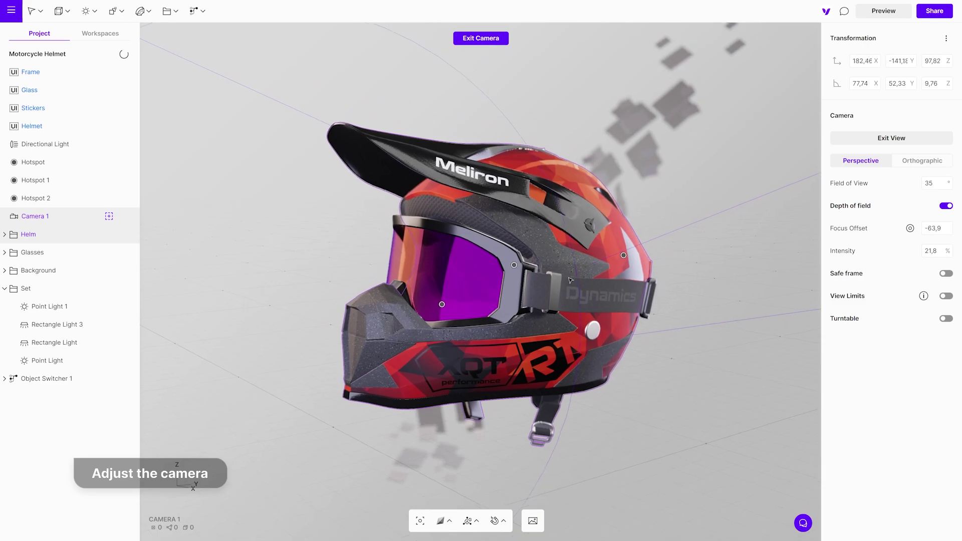
{"action": "scroll", "coordinate": [564, 242], "scroll_direction": "up", "scroll_amount": 2}
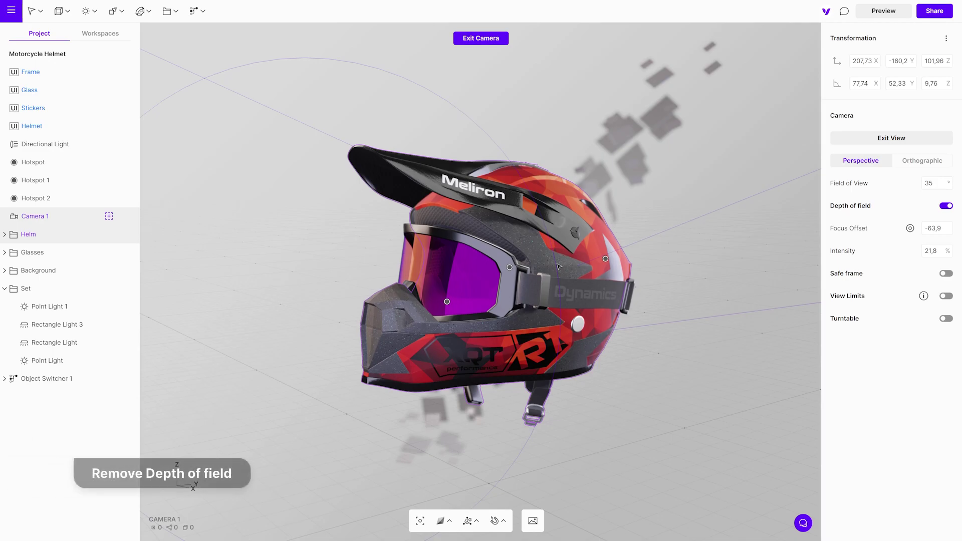
{"action": "left_click", "coordinate": [155, 241]}
{"action": "left_click", "coordinate": [129, 219]}
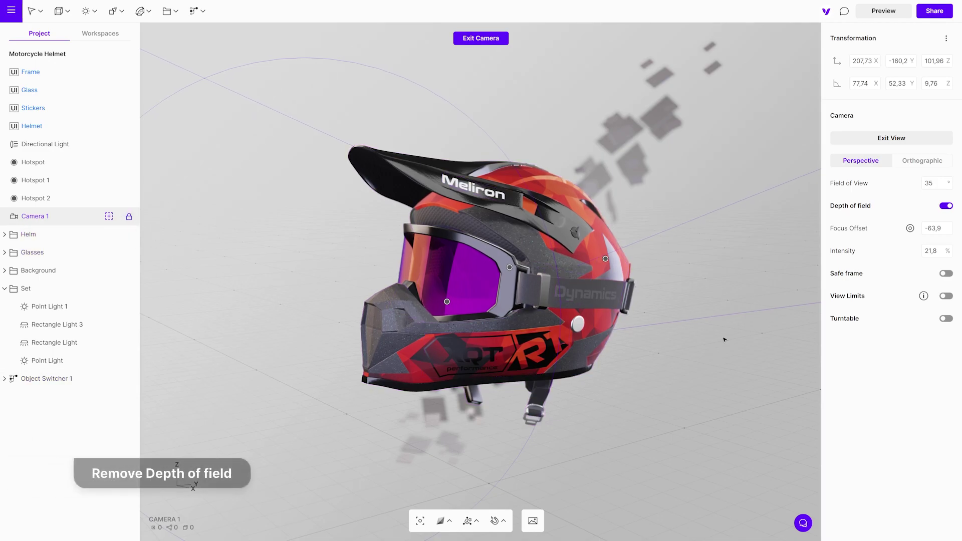
{"action": "left_click", "coordinate": [946, 207]}
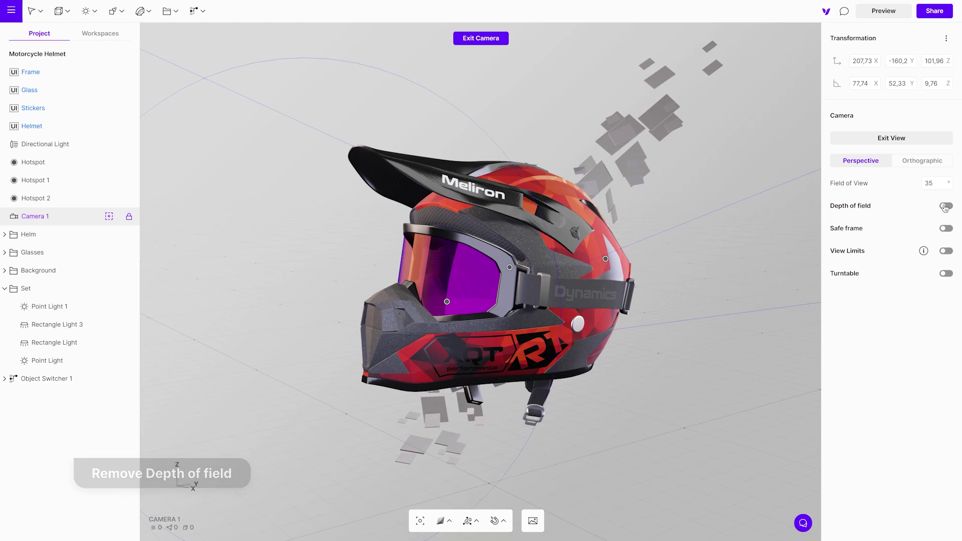
{"action": "left_click", "coordinate": [784, 212]}
- Add a Fading effect to the scene with its start at 283,4 and an intensity of 30%
{"action": "left_click", "coordinate": [947, 134]}
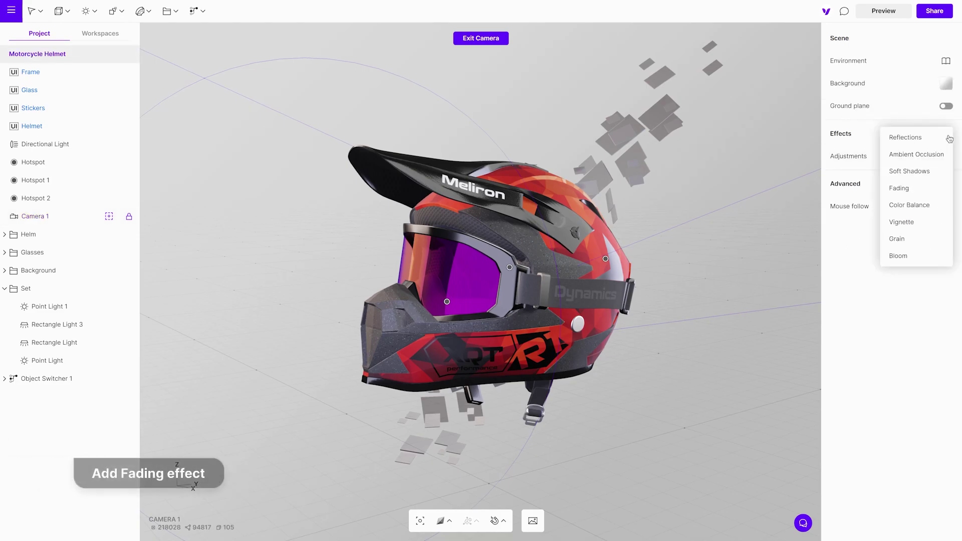
{"action": "left_click", "coordinate": [904, 187]}
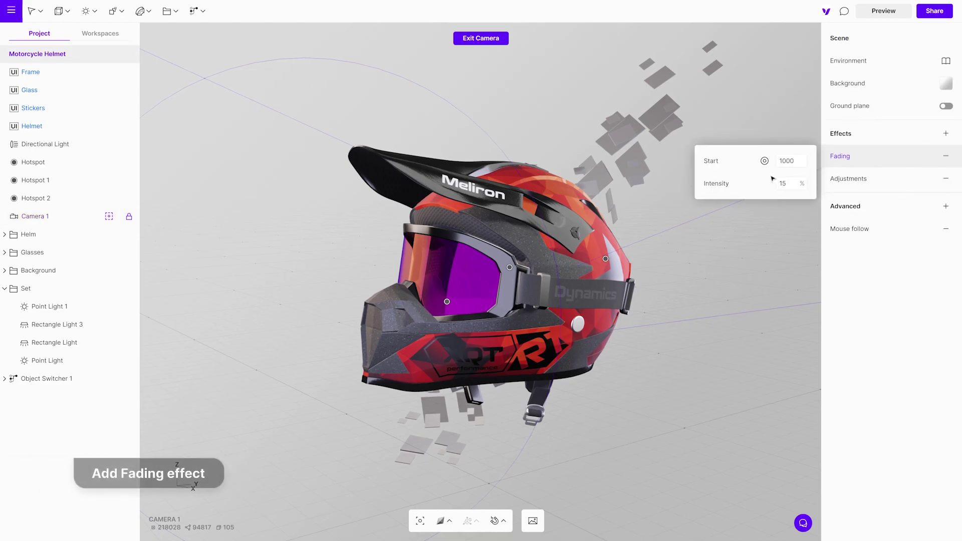
{"action": "left_click", "coordinate": [765, 160]}
{"action": "left_click", "coordinate": [633, 243]}
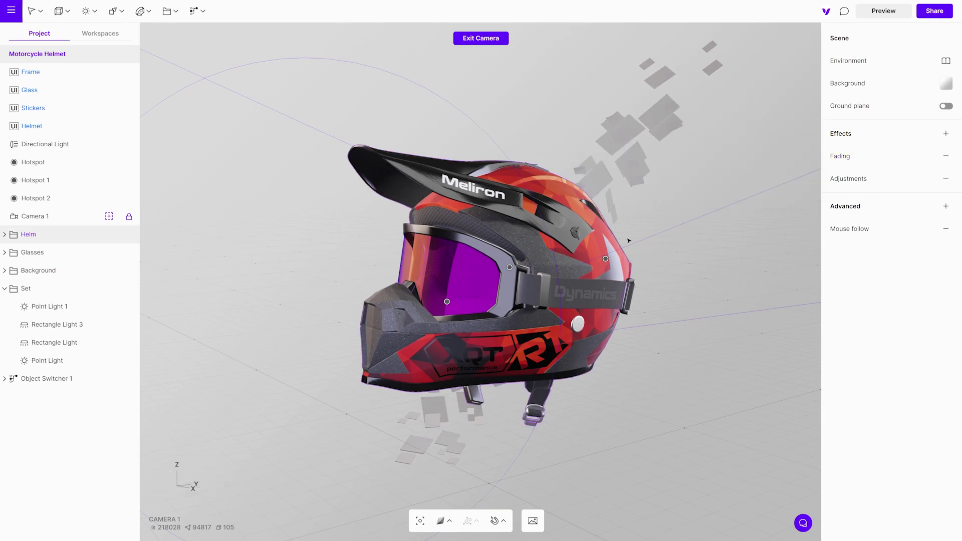
{"action": "left_click", "coordinate": [842, 157]}
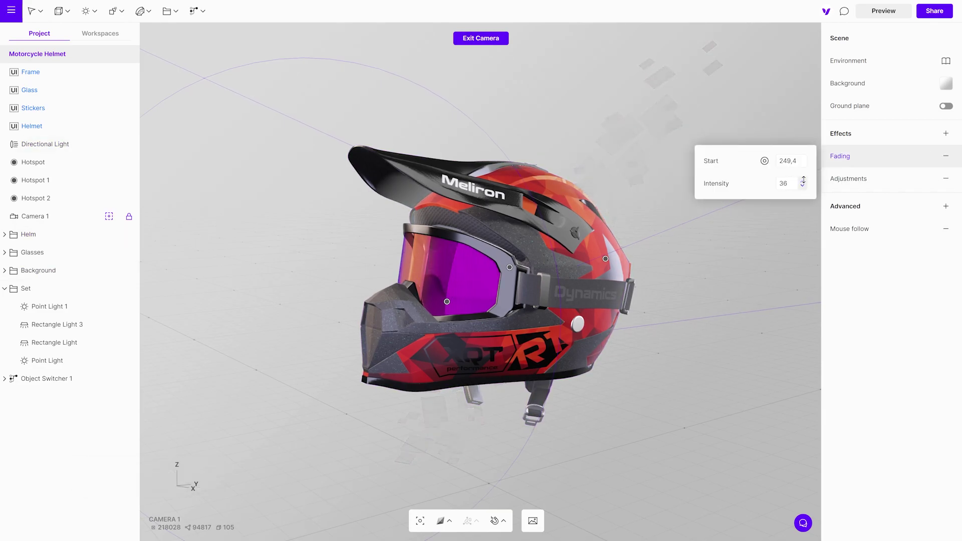
{"action": "left_click_drag", "start_coordinate": [804, 181], "coordinate": [802, 153]}
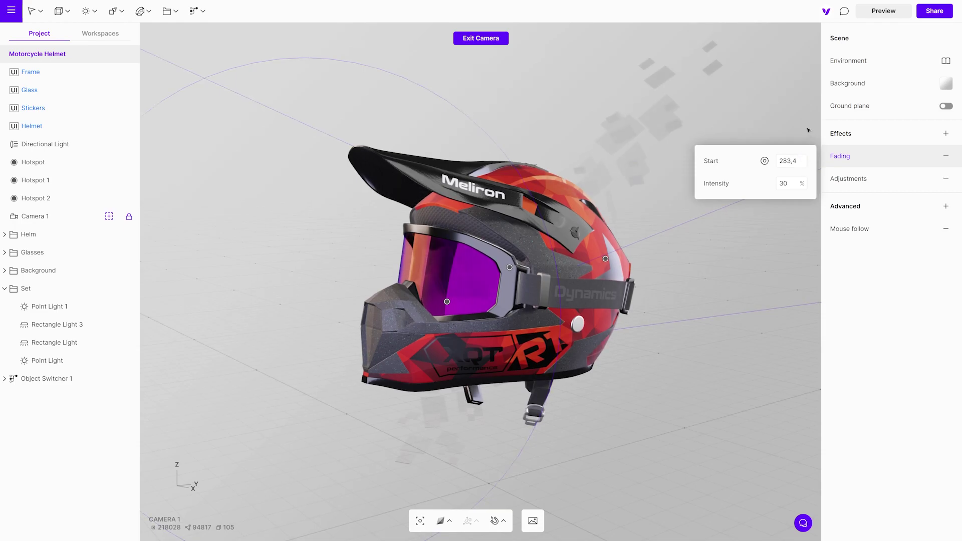
{"action": "left_click", "coordinate": [781, 116]}
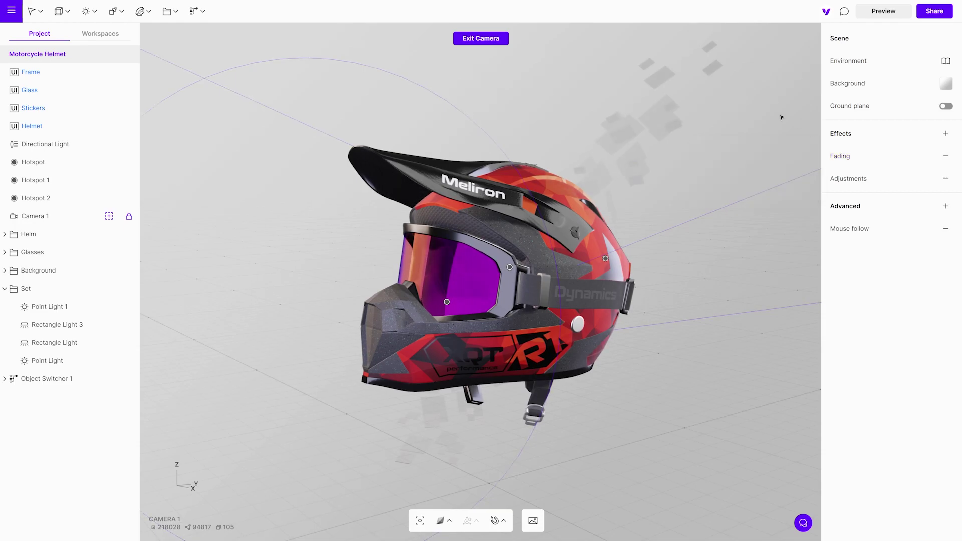
- Run the performance and loading time tests in preview and examine the results
{"action": "left_click", "coordinate": [892, 12]}
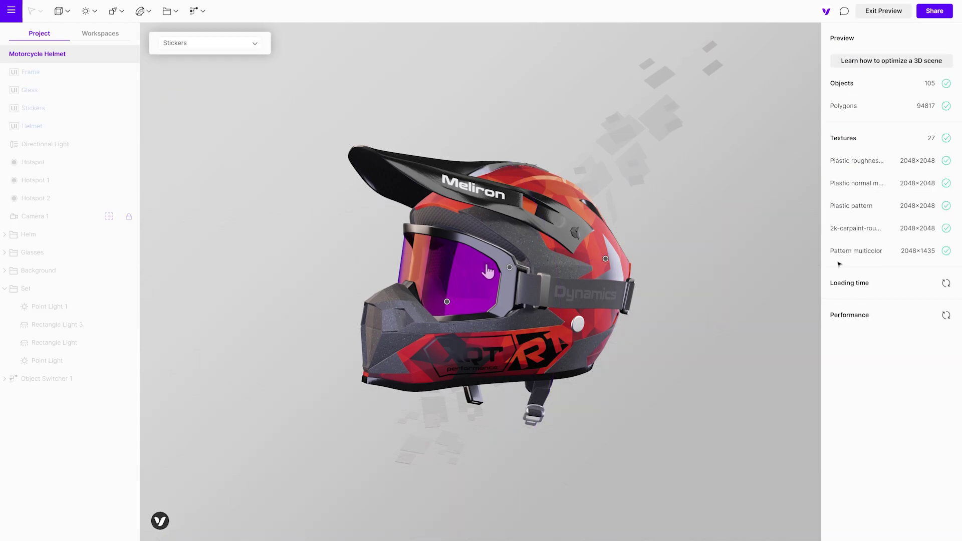
{"action": "left_click", "coordinate": [946, 316]}
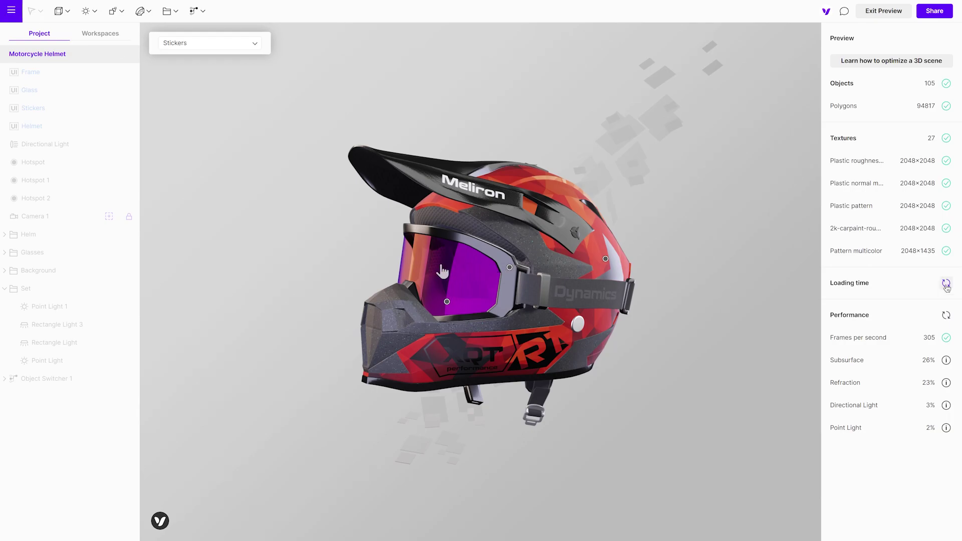
{"action": "left_click", "coordinate": [946, 284]}
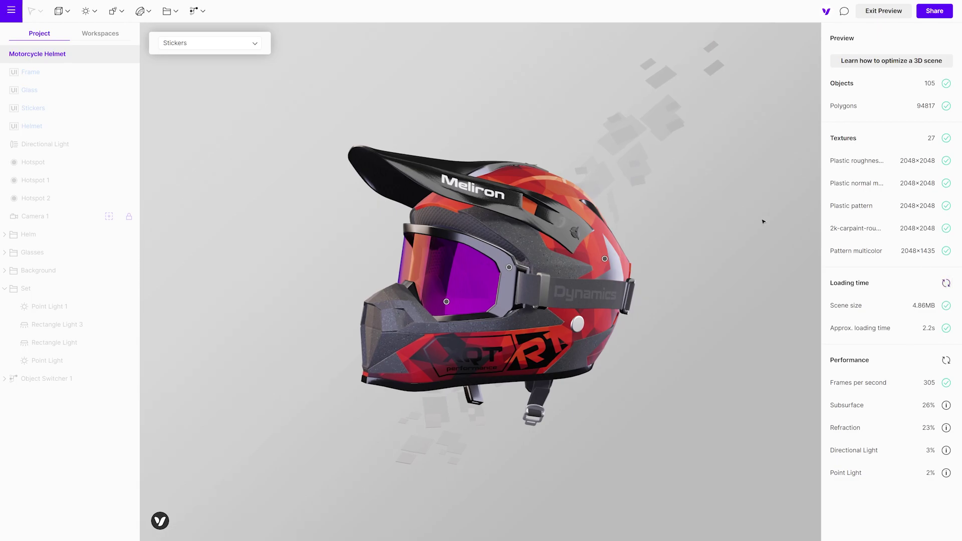
- Orbit the helmet in preview and use the hotspots to choose a green goggle frame and a yellow-green lens
{"action": "left_click_drag", "start_coordinate": [751, 219], "coordinate": [359, 248]}
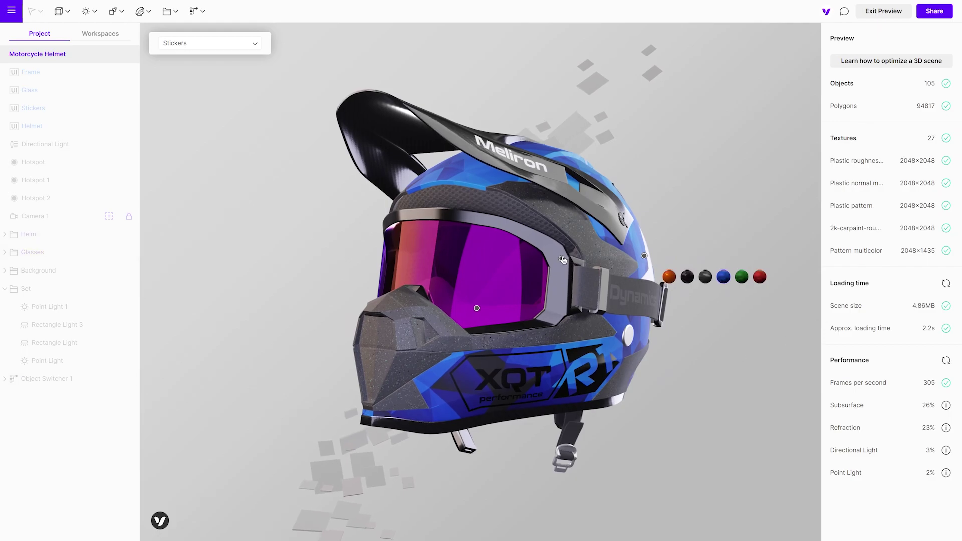
{"action": "left_click", "coordinate": [562, 260]}
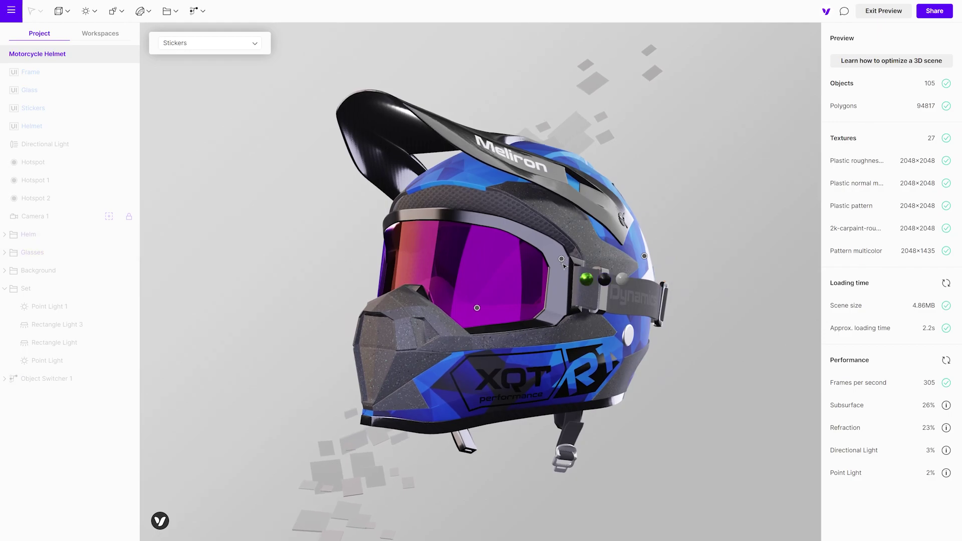
{"action": "left_click", "coordinate": [622, 280]}
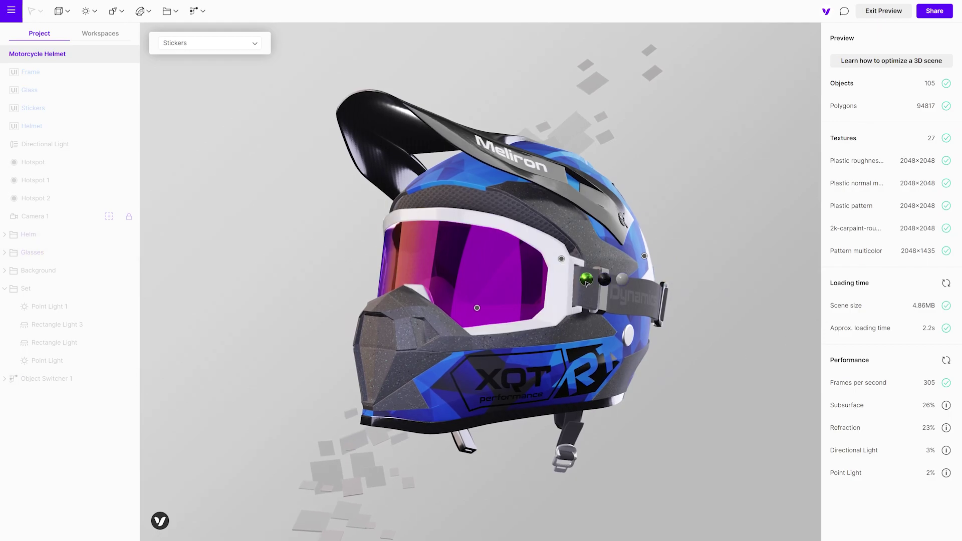
{"action": "left_click", "coordinate": [587, 280]}
{"action": "left_click", "coordinate": [477, 308]}
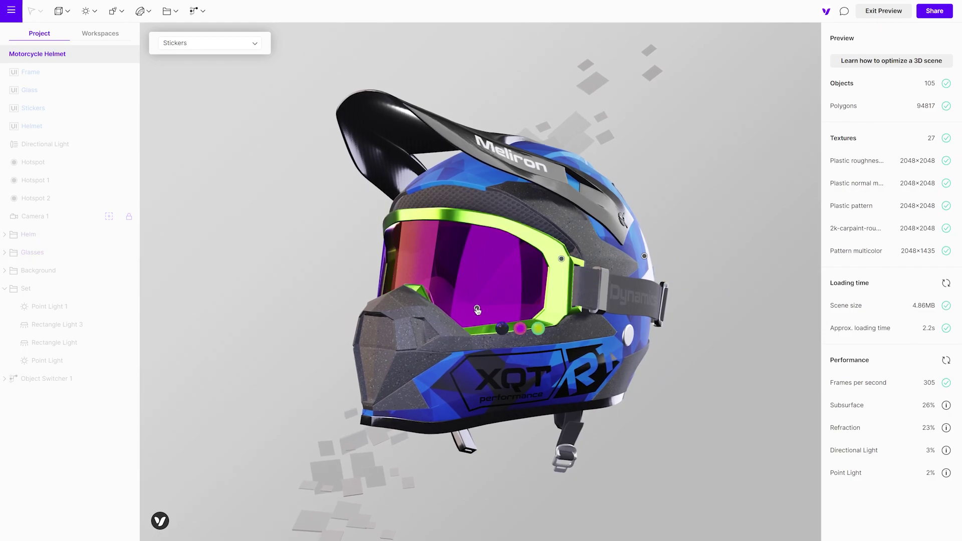
{"action": "left_click", "coordinate": [503, 330]}
{"action": "left_click", "coordinate": [538, 329]}
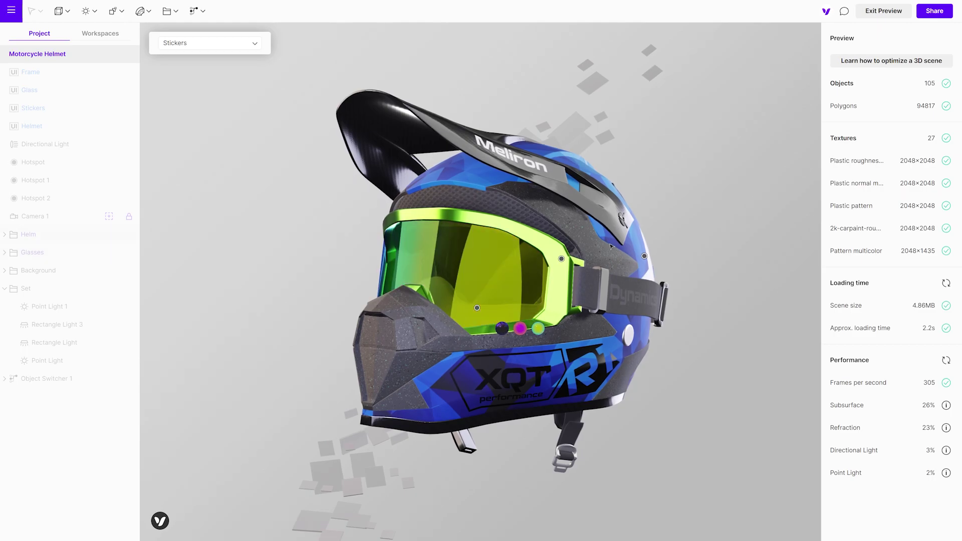
- Test the sticker switcher with Clean and back to Stickers, orbit the helmet and exit the preview
{"action": "left_click", "coordinate": [238, 45]}
{"action": "left_click", "coordinate": [205, 63]}
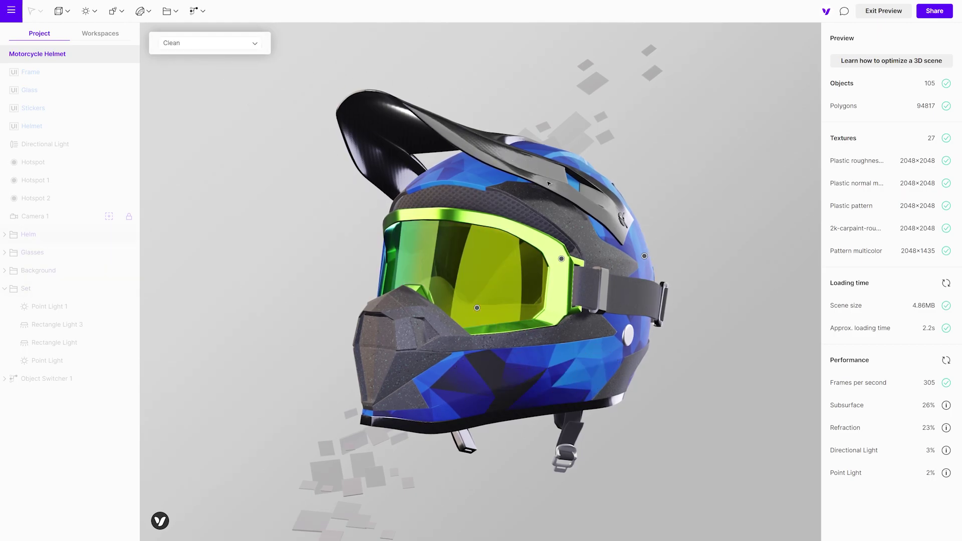
{"action": "left_click", "coordinate": [189, 45]}
{"action": "left_click", "coordinate": [179, 39]}
{"action": "left_click_drag", "start_coordinate": [233, 177], "coordinate": [724, 259]}
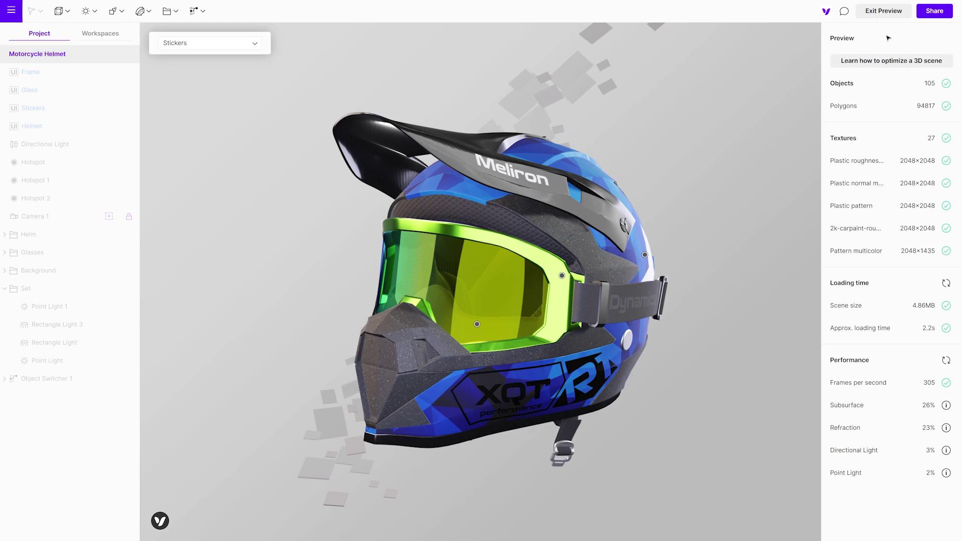
{"action": "left_click", "coordinate": [896, 17]}
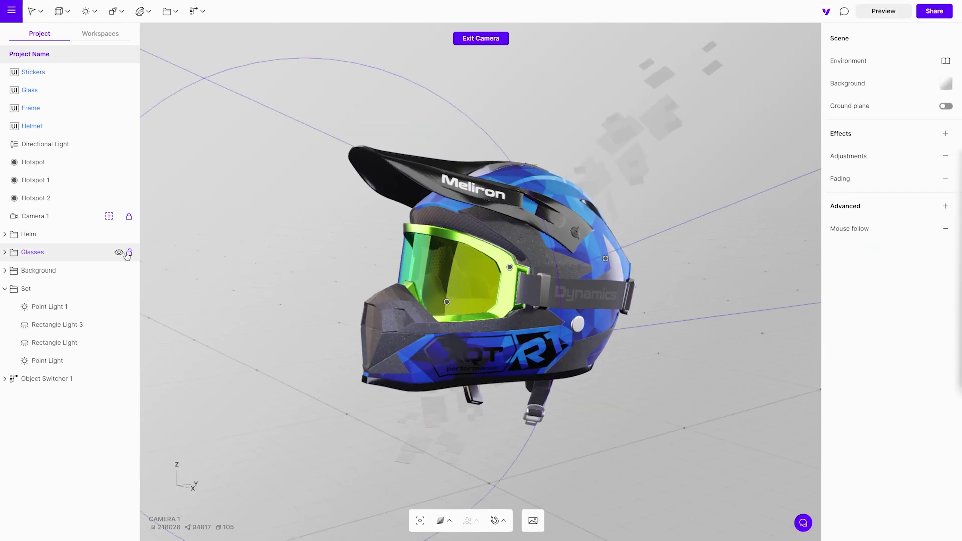
- Hide the Glasses and Background folders and add Augmented reality to the scene's advanced settings
{"action": "left_click", "coordinate": [119, 253]}
{"action": "left_click", "coordinate": [119, 271]}
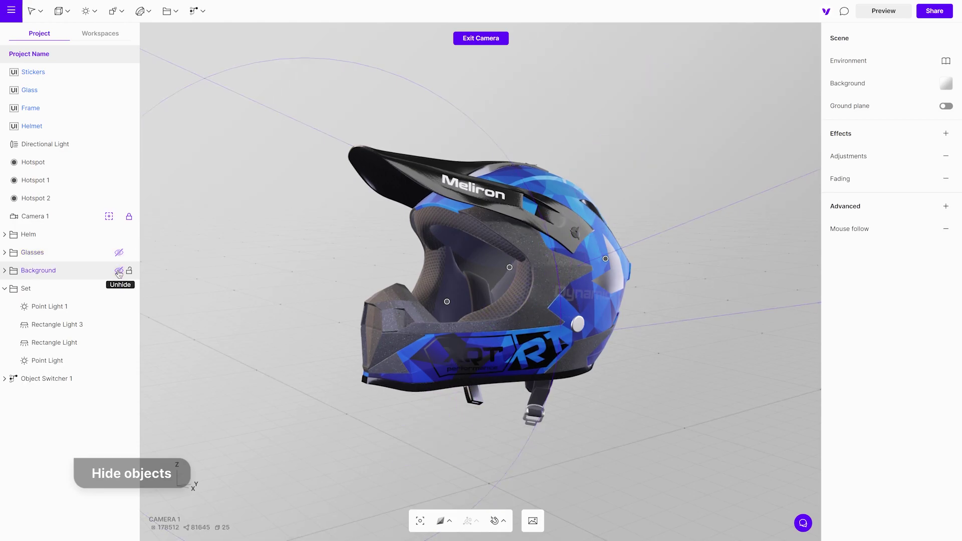
{"action": "left_click", "coordinate": [945, 206]}
{"action": "left_click", "coordinate": [911, 211]}
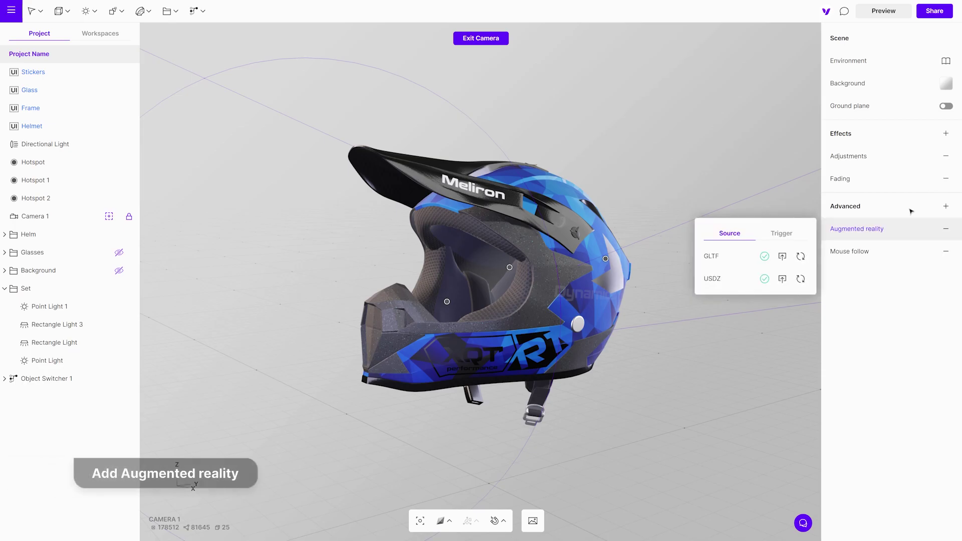
{"action": "left_click", "coordinate": [632, 179]}
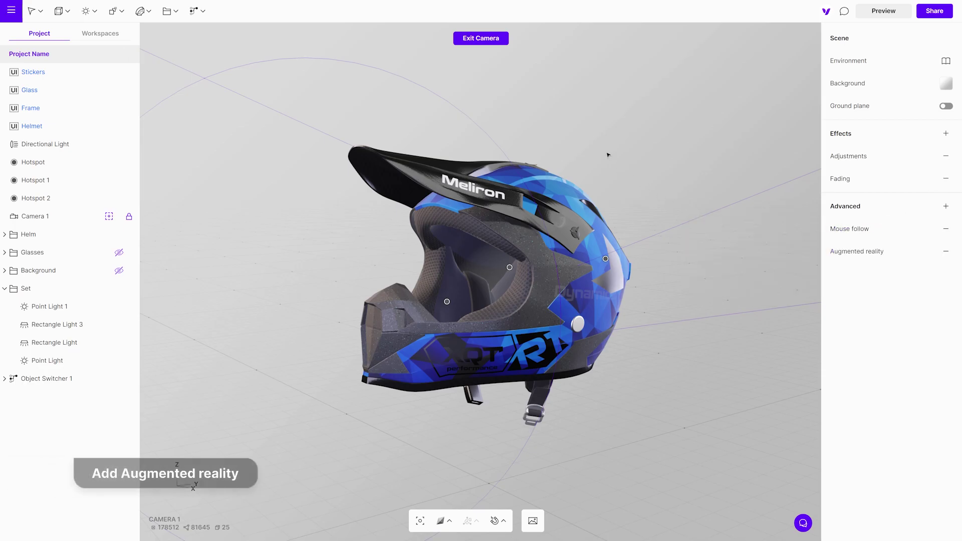
- Show the Glasses folder again and set the scene background to Transparent
{"action": "left_click", "coordinate": [119, 252]}
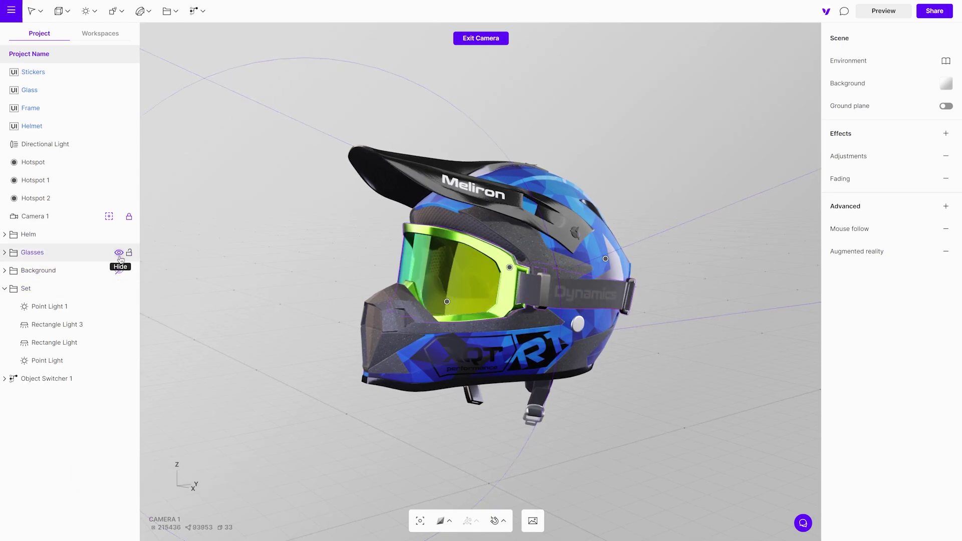
{"action": "left_click", "coordinate": [946, 83]}
{"action": "left_click", "coordinate": [793, 167]}
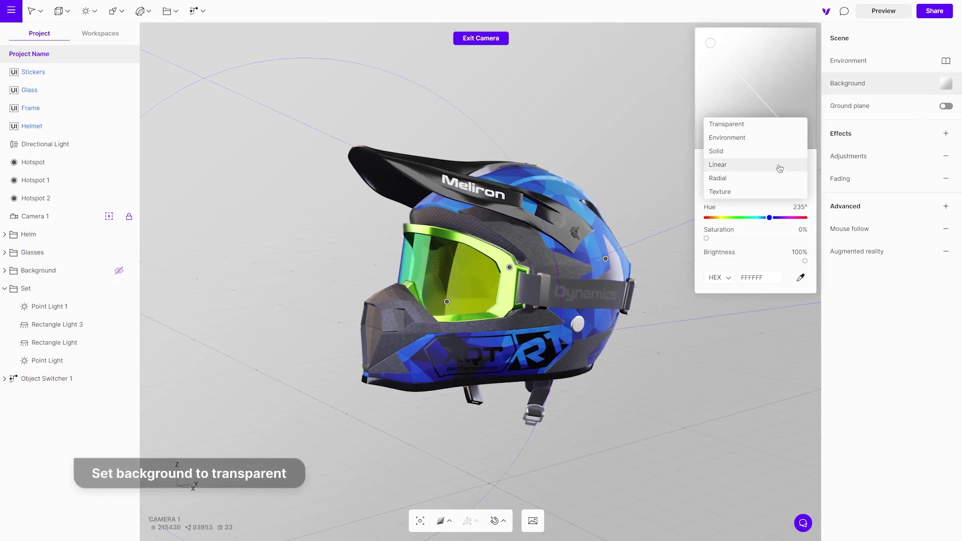
{"action": "left_click", "coordinate": [748, 128]}
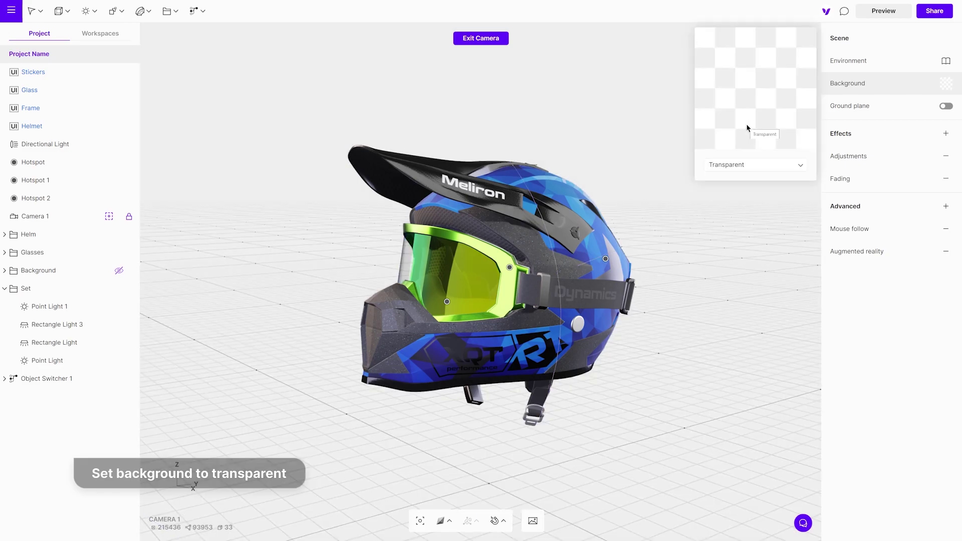
{"action": "left_click", "coordinate": [666, 110]}
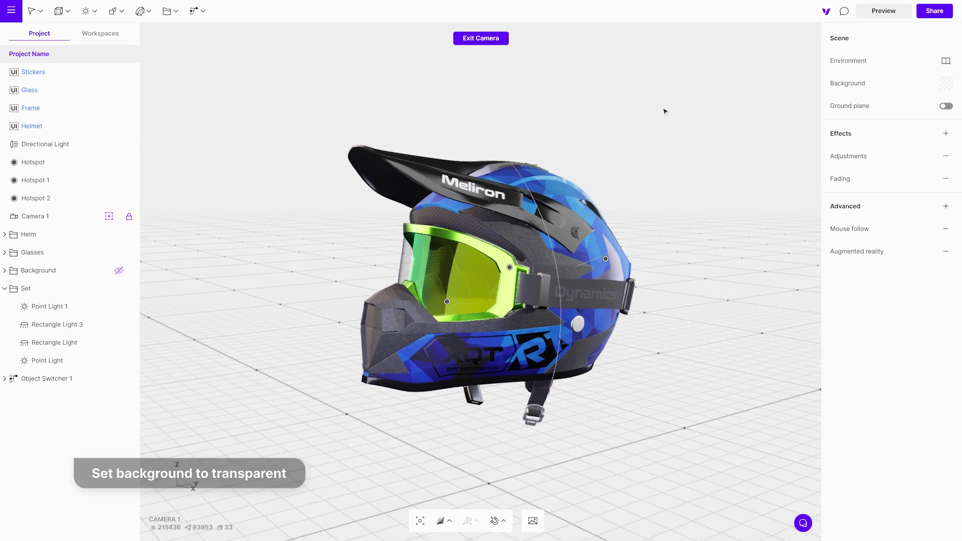
- Enable sharing the project to the web and copy its embed code
{"action": "left_click", "coordinate": [937, 16]}
{"action": "left_click", "coordinate": [937, 47]}
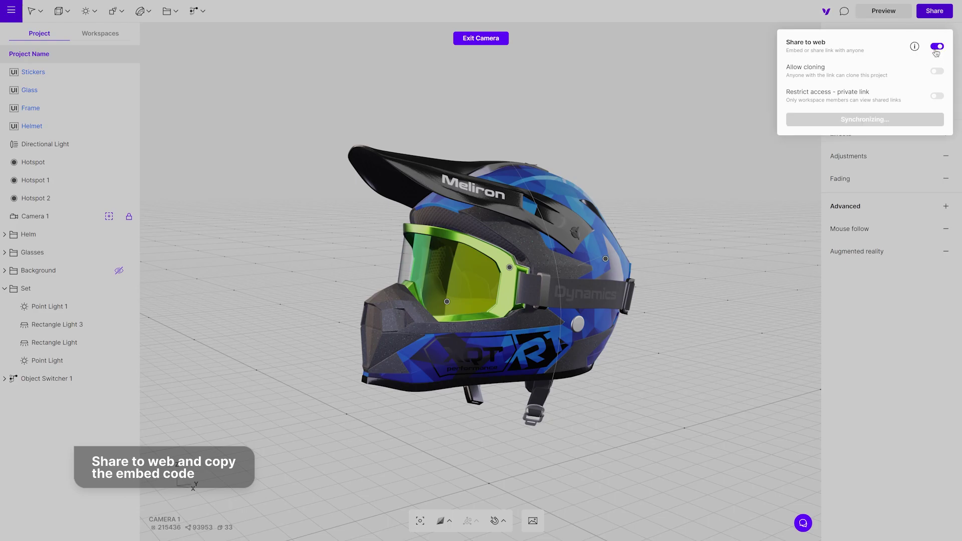
{"action": "left_click", "coordinate": [919, 164]}
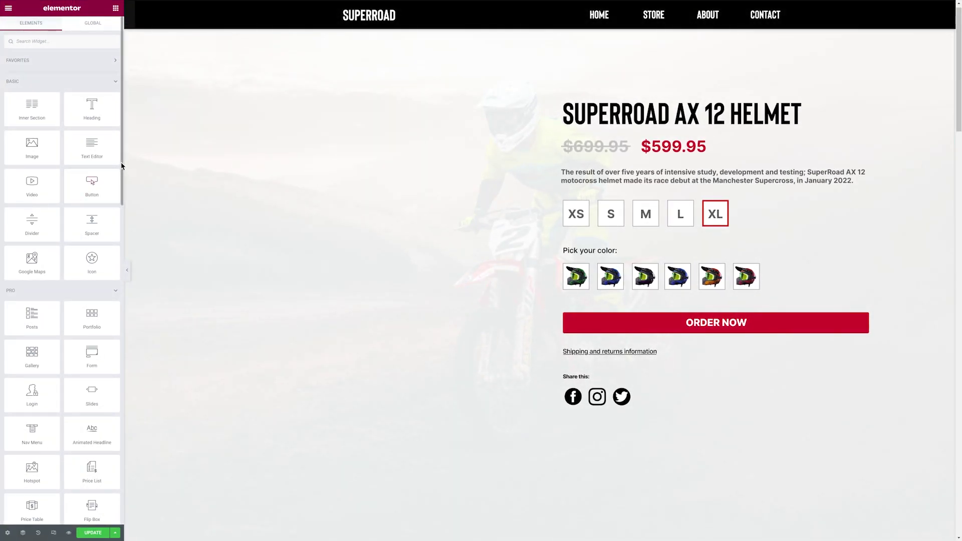
- Switch to Elementor, add an HTML widget to the empty column beside the product details and paste in the embed code
{"action": "left_click_drag", "start_coordinate": [121, 162], "coordinate": [100, 411]}
{"action": "scroll", "coordinate": [101, 411], "scroll_direction": "down", "scroll_amount": 4}
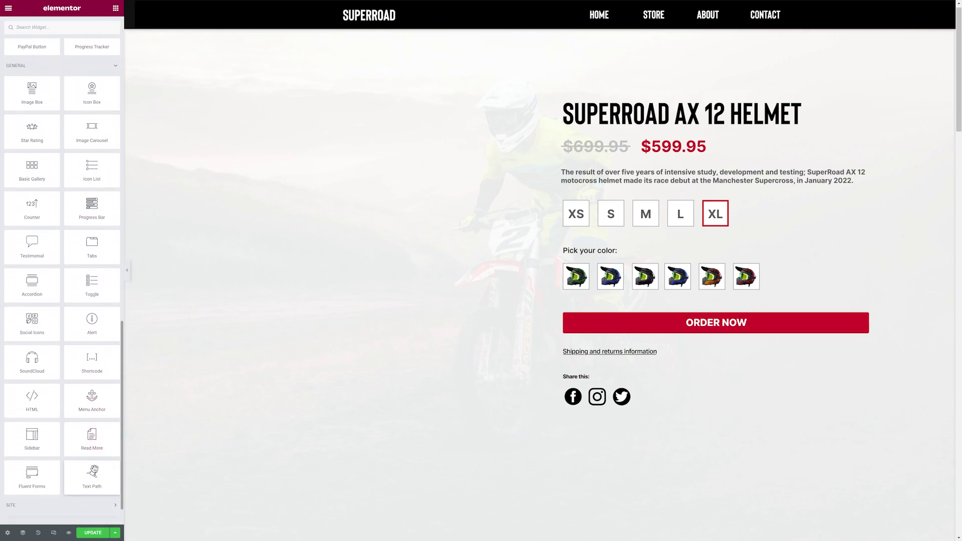
{"action": "left_click_drag", "start_coordinate": [27, 361], "coordinate": [288, 64]}
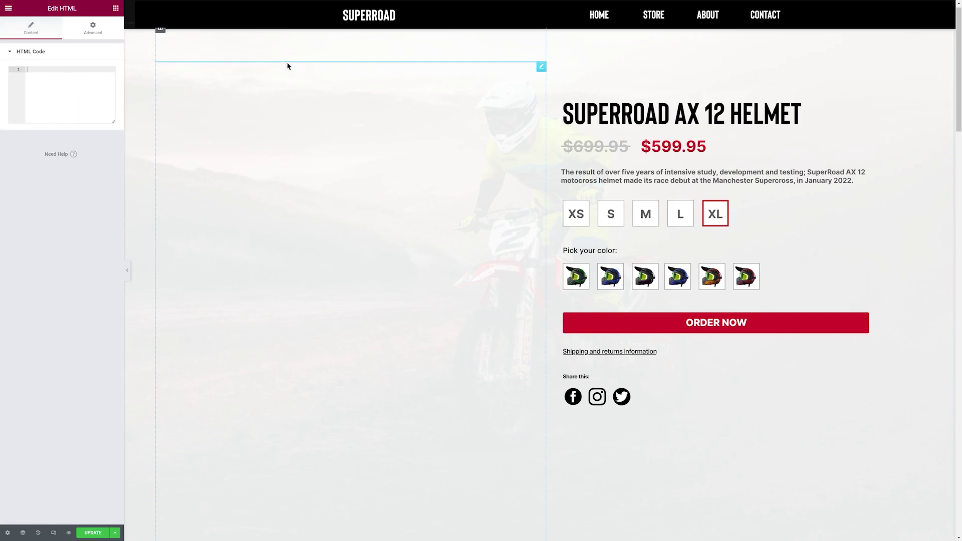
{"action": "left_click", "coordinate": [54, 85]}
{"action": "key", "text": "ctrl+v"}
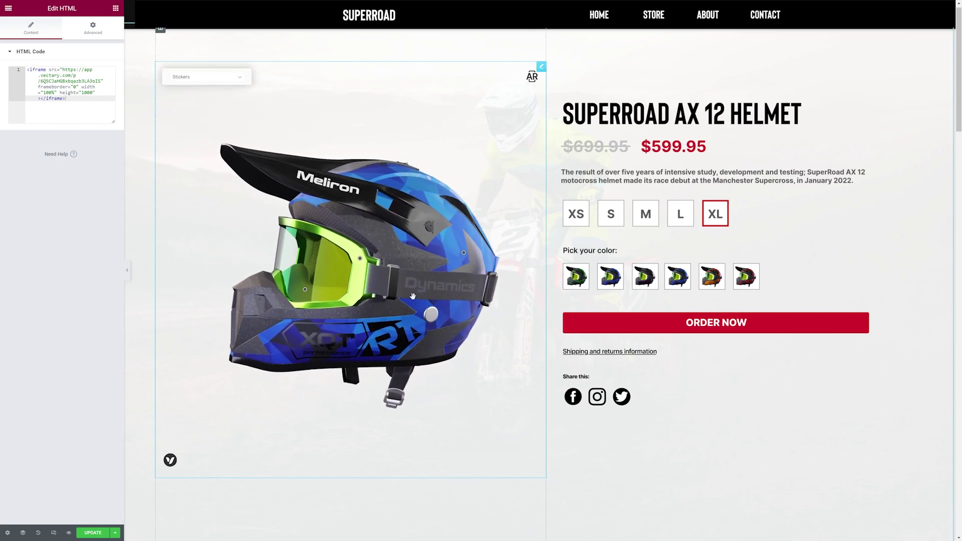
- Test the embedded helmet in green, blue and grey camouflage, and open its Augmented Reality QR code
{"action": "left_click", "coordinate": [482, 269]}
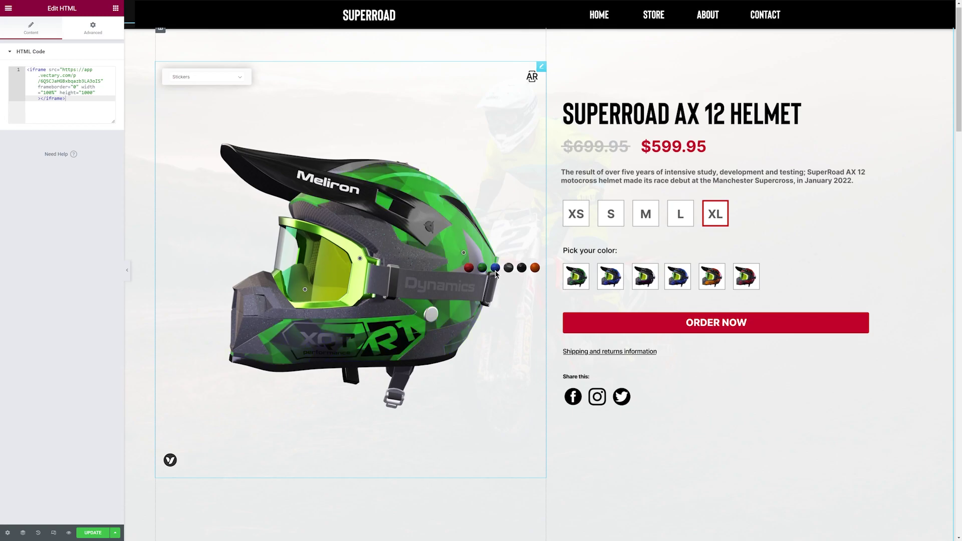
{"action": "left_click", "coordinate": [495, 268]}
{"action": "left_click", "coordinate": [509, 269]}
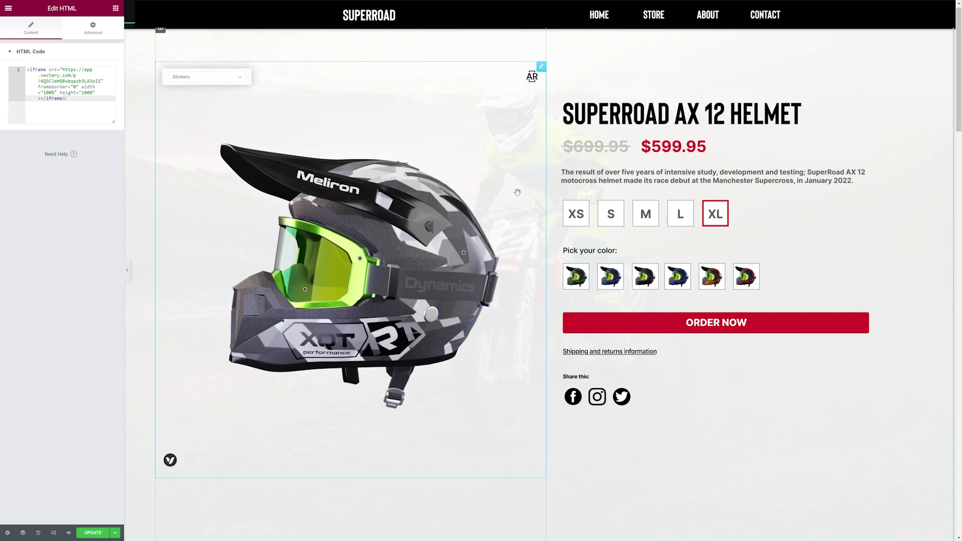
{"action": "left_click", "coordinate": [532, 78]}
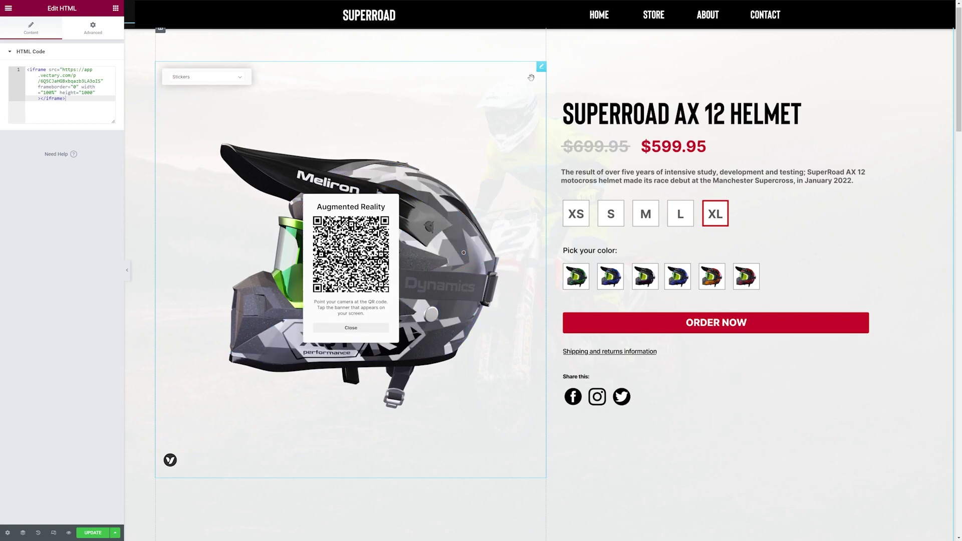